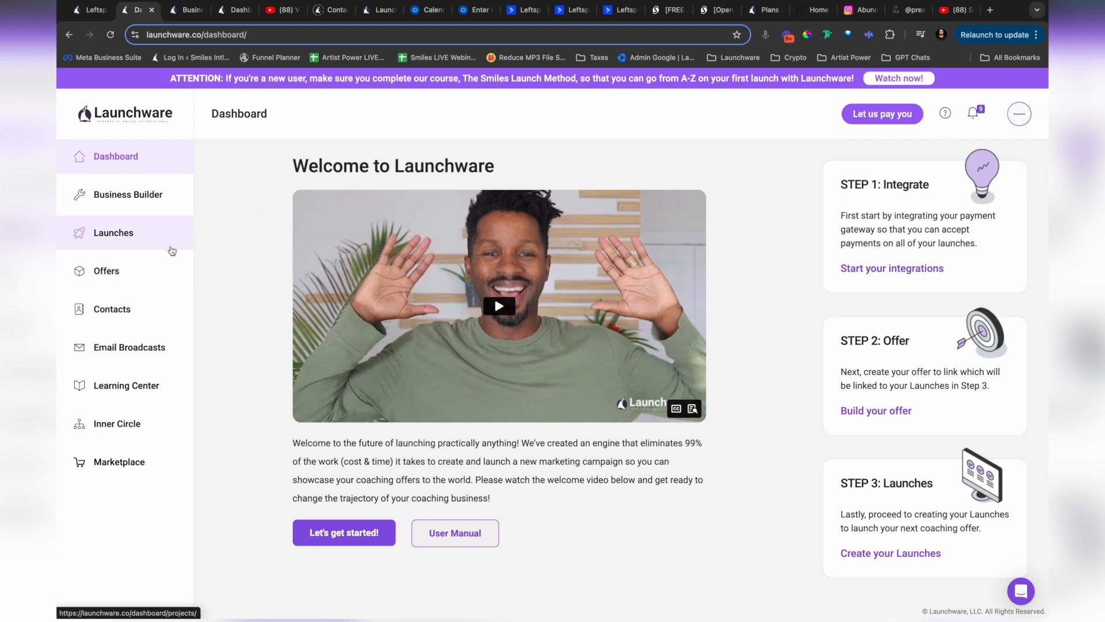
Step: Open the SaaS Academy Launch Edition offer from the Offers list and look over its details form
click(151, 276)
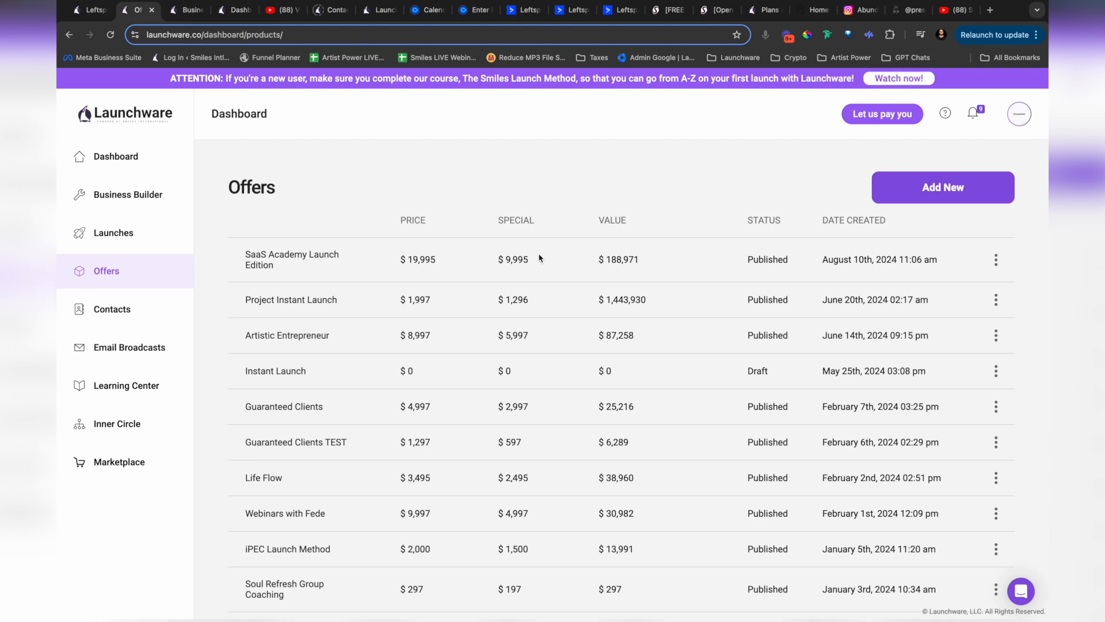
click(296, 258)
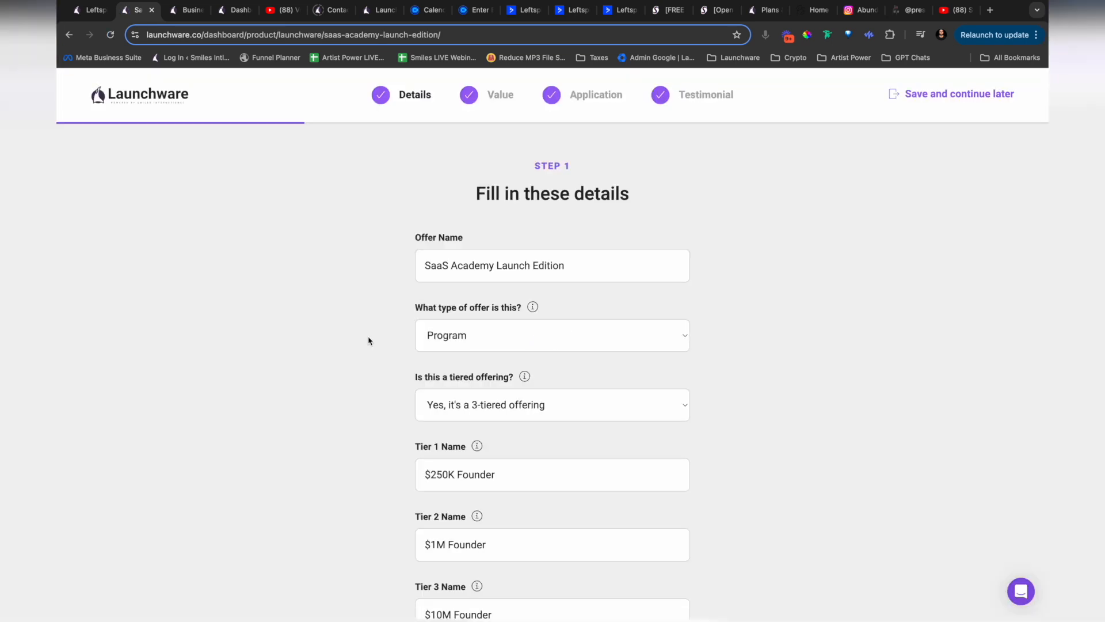
scroll(368, 341, down, 4)
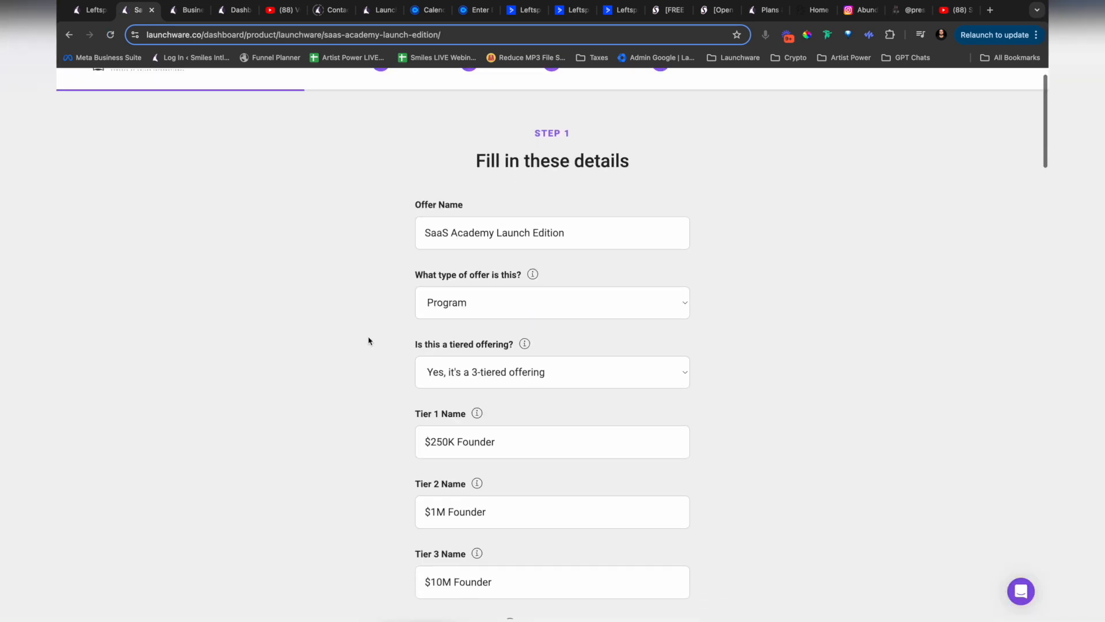
scroll(368, 341, up, 4)
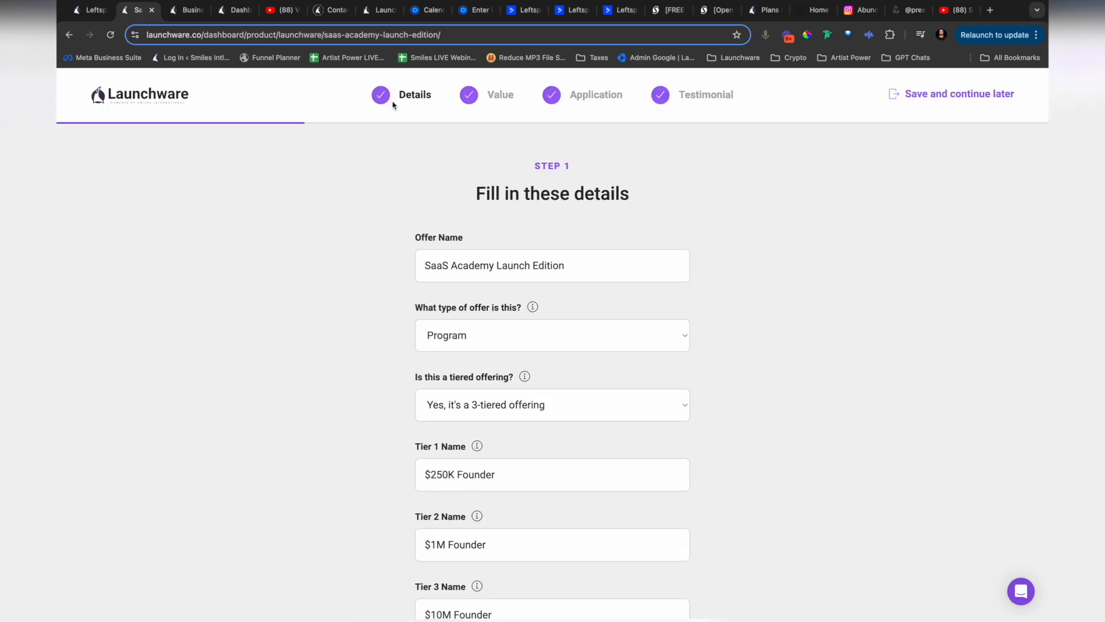
scroll(326, 334, down, 12)
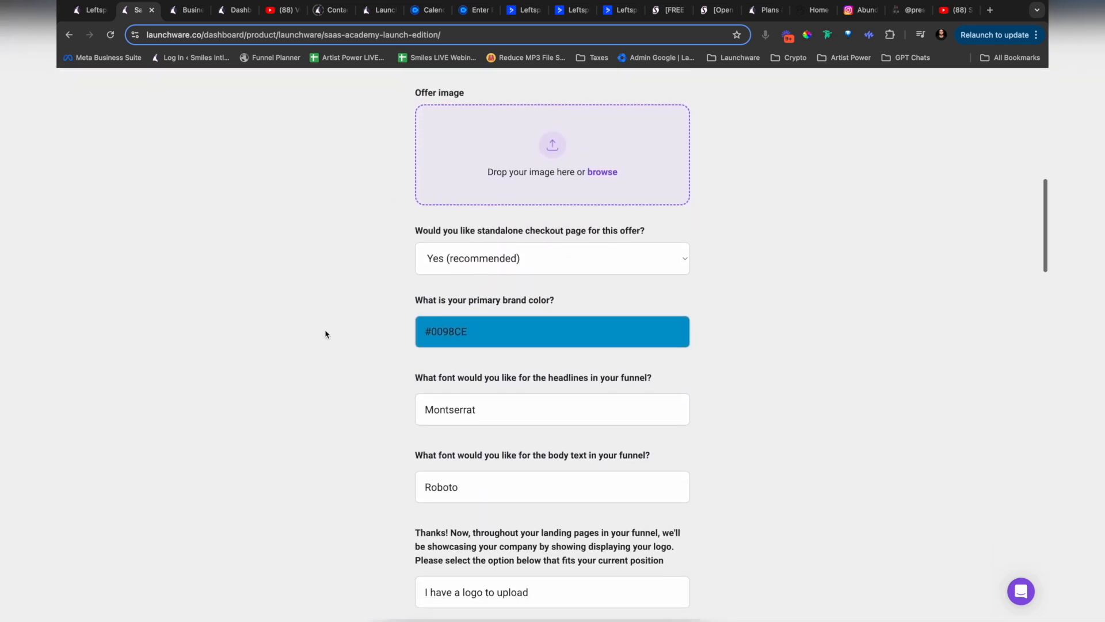
Step: Examine the offer's standalone checkout page question and its selected option
drag(416, 185, 645, 185)
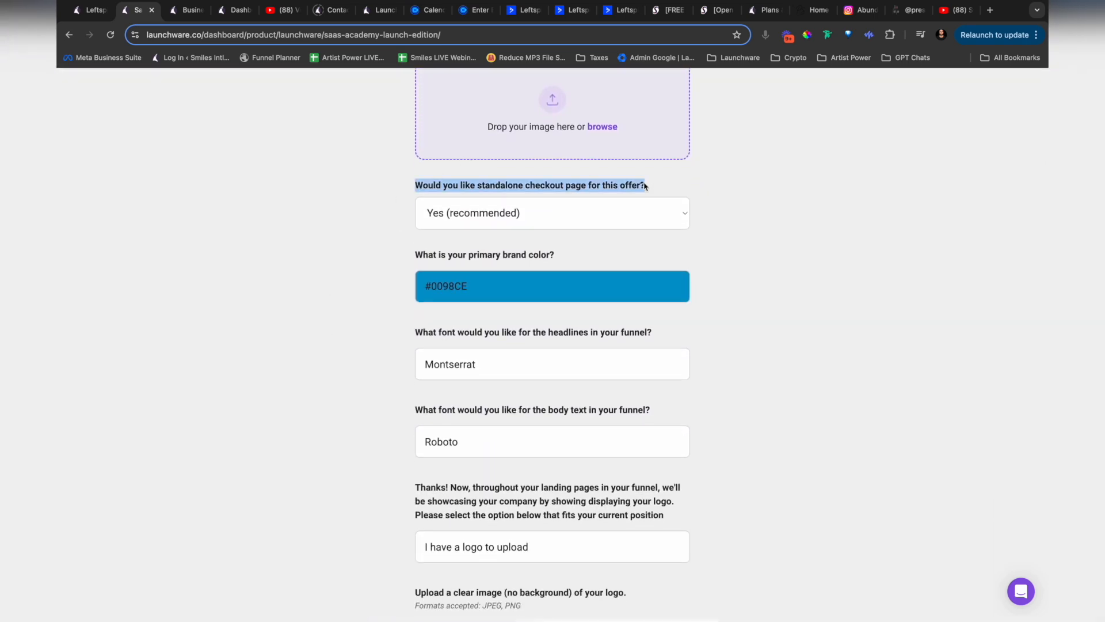
click(760, 195)
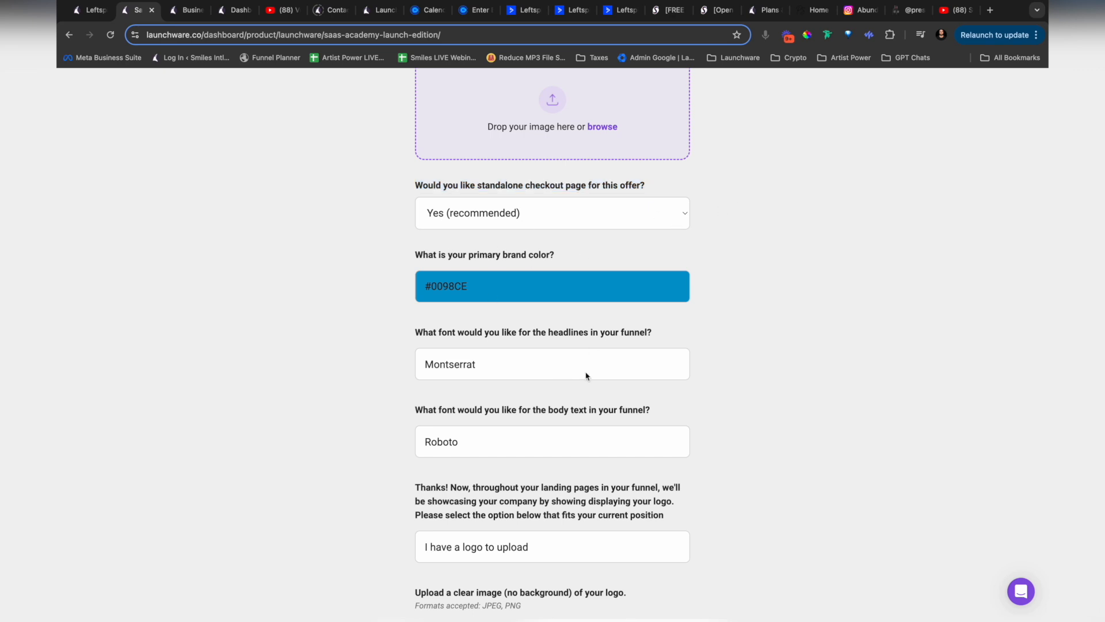
scroll(586, 375, down, 3)
scroll(587, 375, up, 3)
click(609, 219)
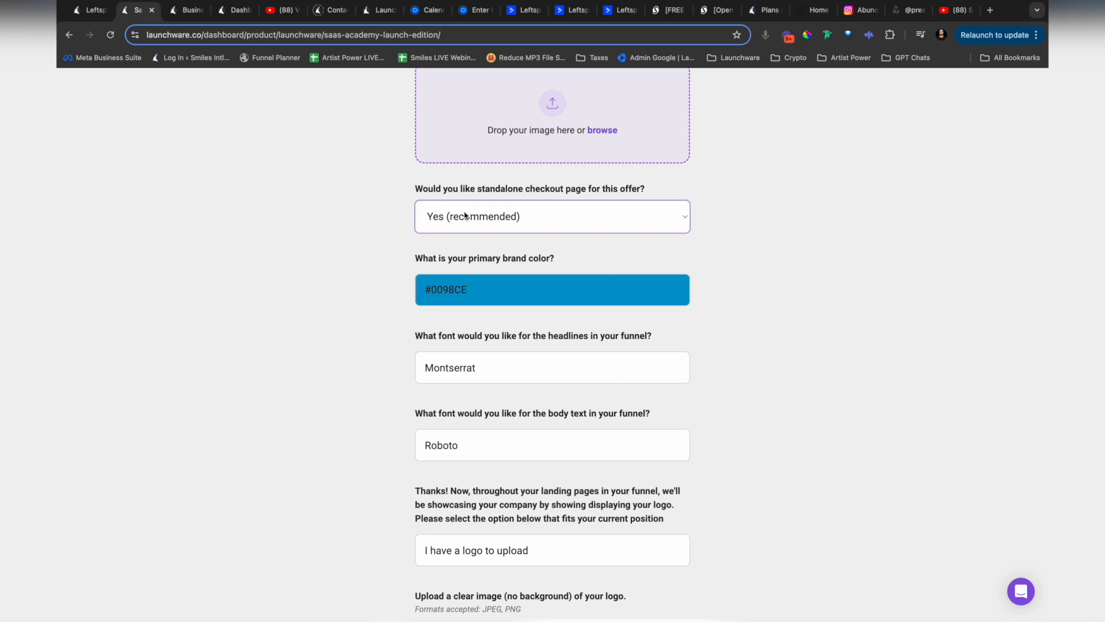
Step: Review the offer's branding settings: color, fonts, logo, favicon, headline, funnel theme and background image
scroll(392, 380, down, 3)
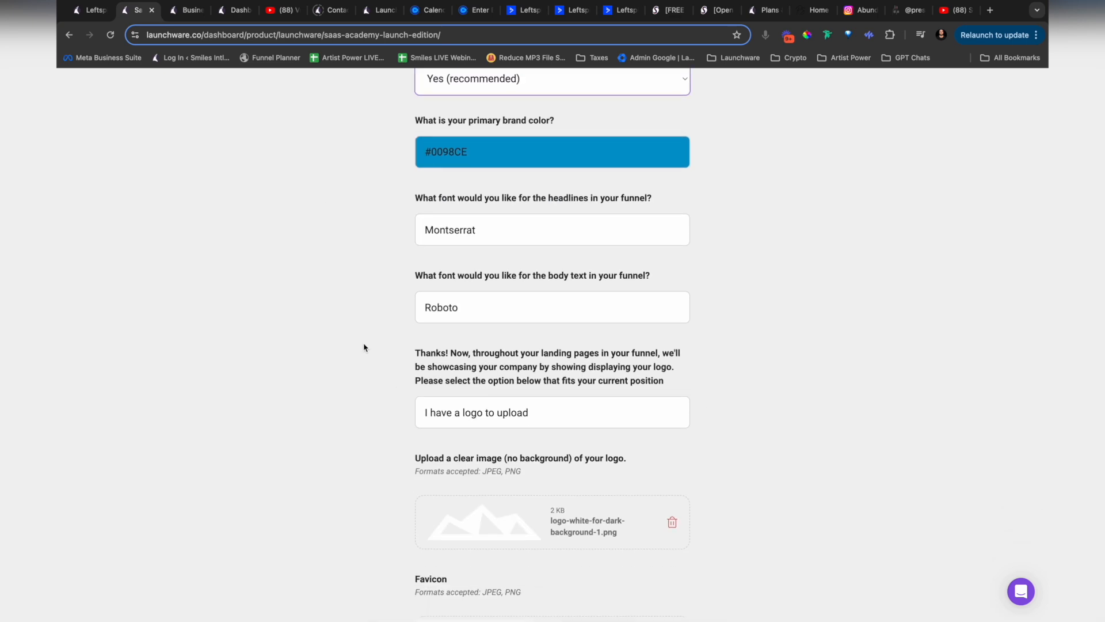
scroll(364, 347, down, 8)
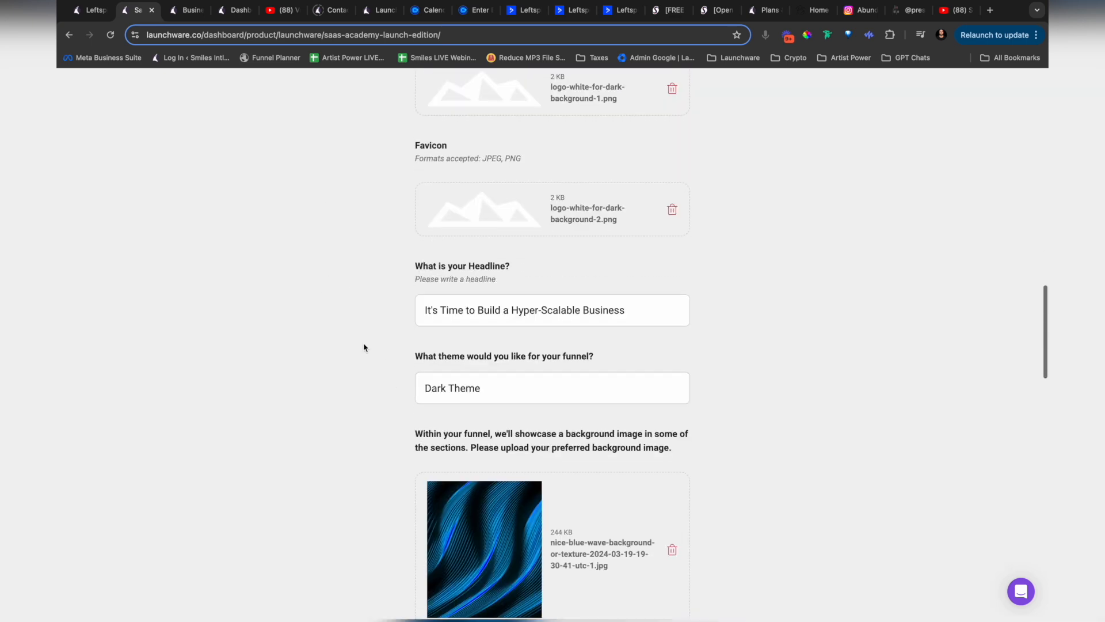
scroll(363, 347, up, 3)
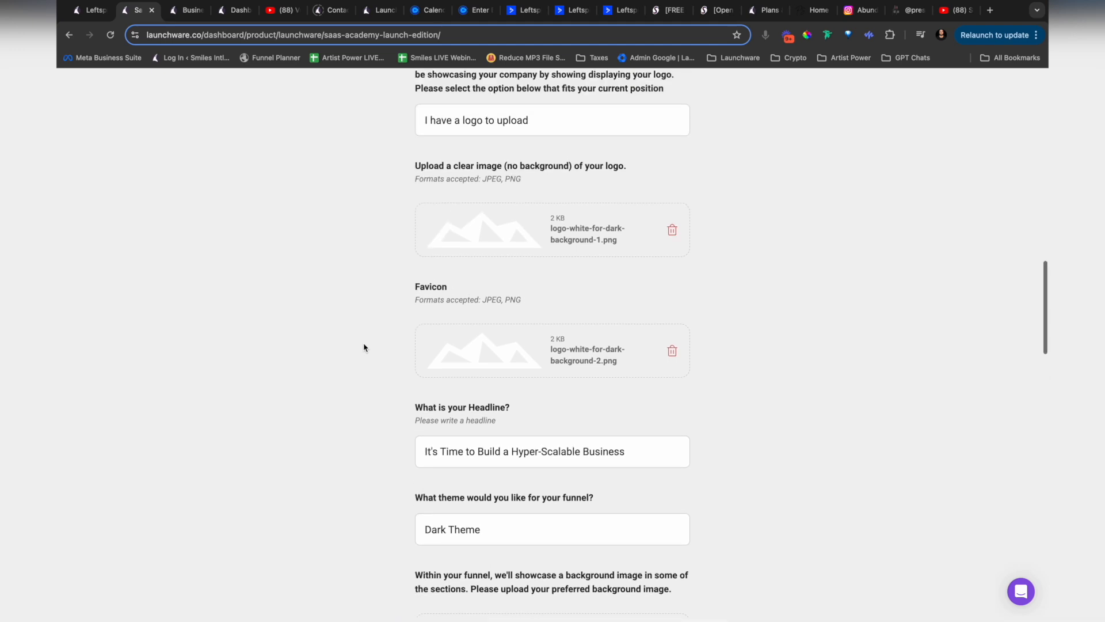
scroll(364, 346, down, 5)
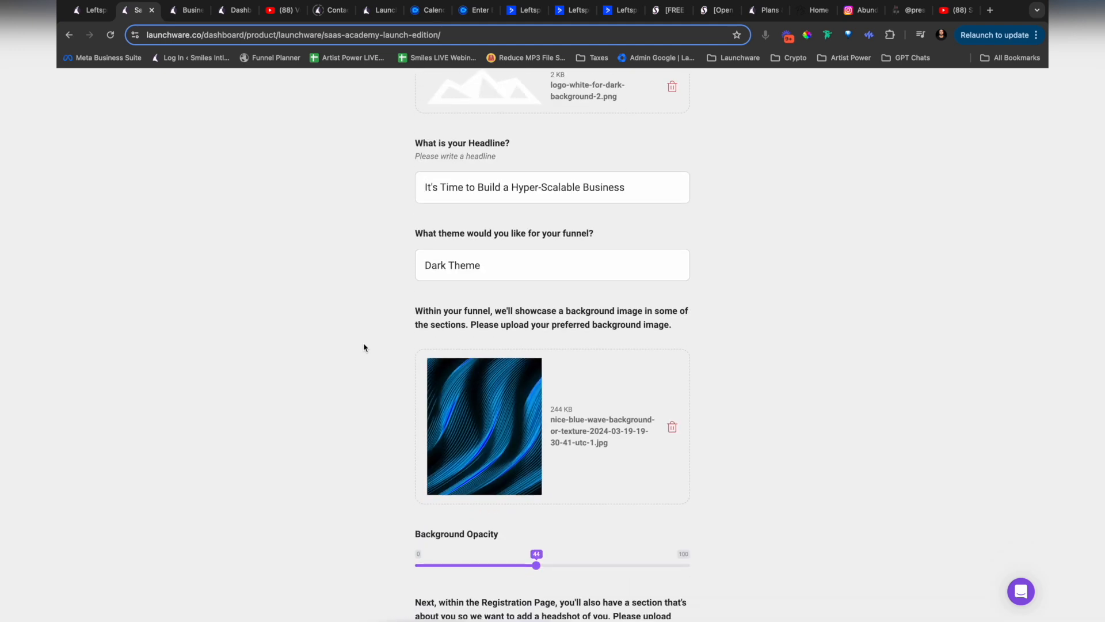
scroll(363, 347, down, 6)
scroll(364, 346, up, 20)
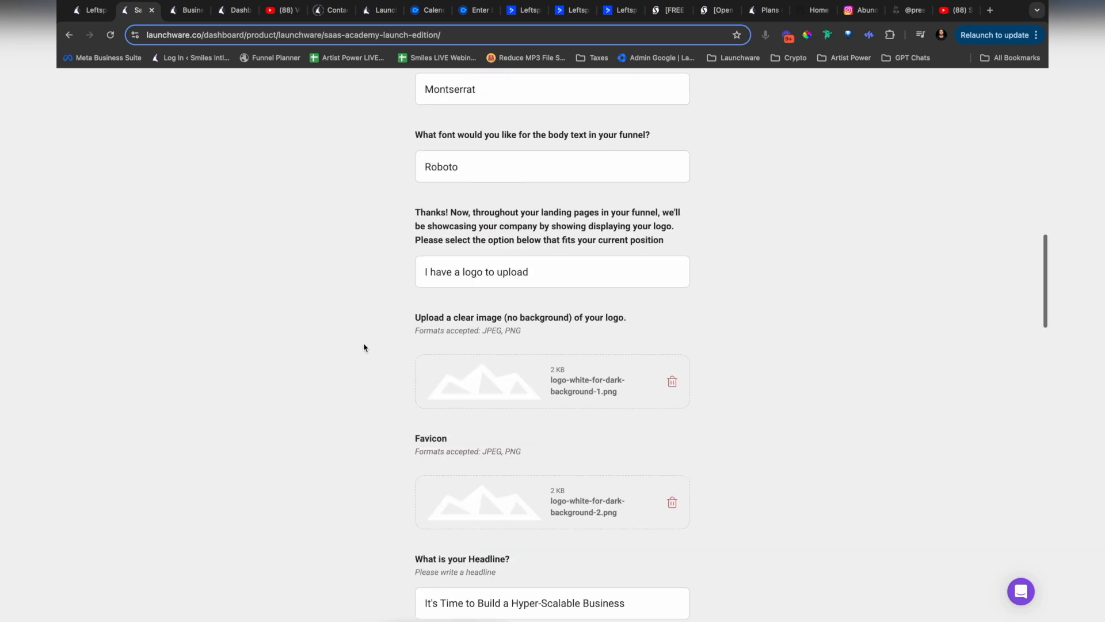
Step: Return to the Offers list and view the page links for the SaaS Academy Launch Edition offer
click(68, 36)
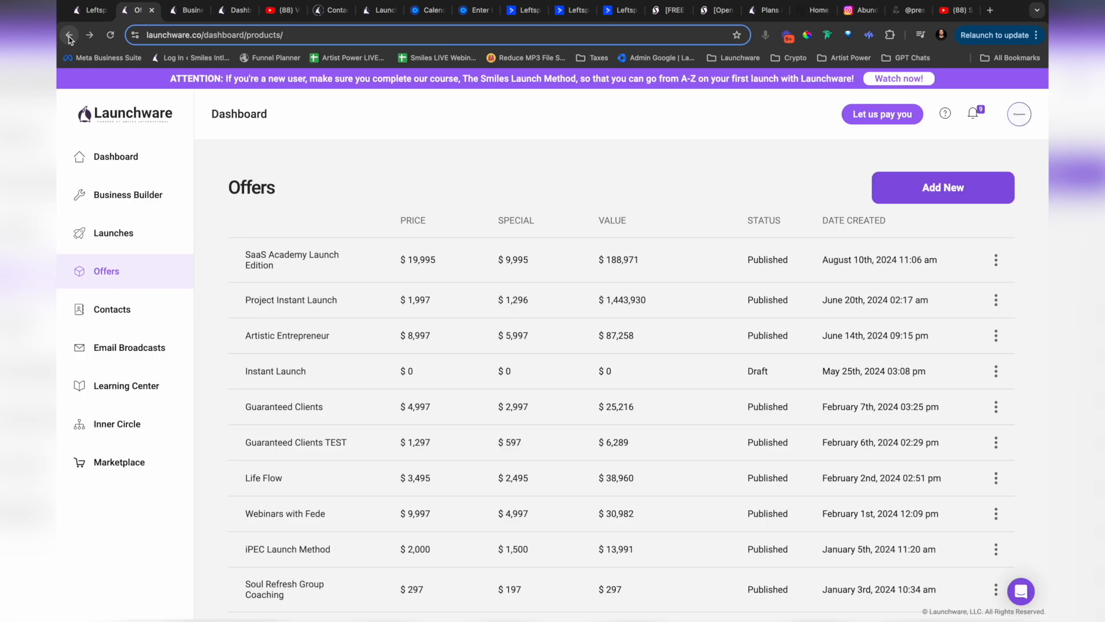
click(996, 263)
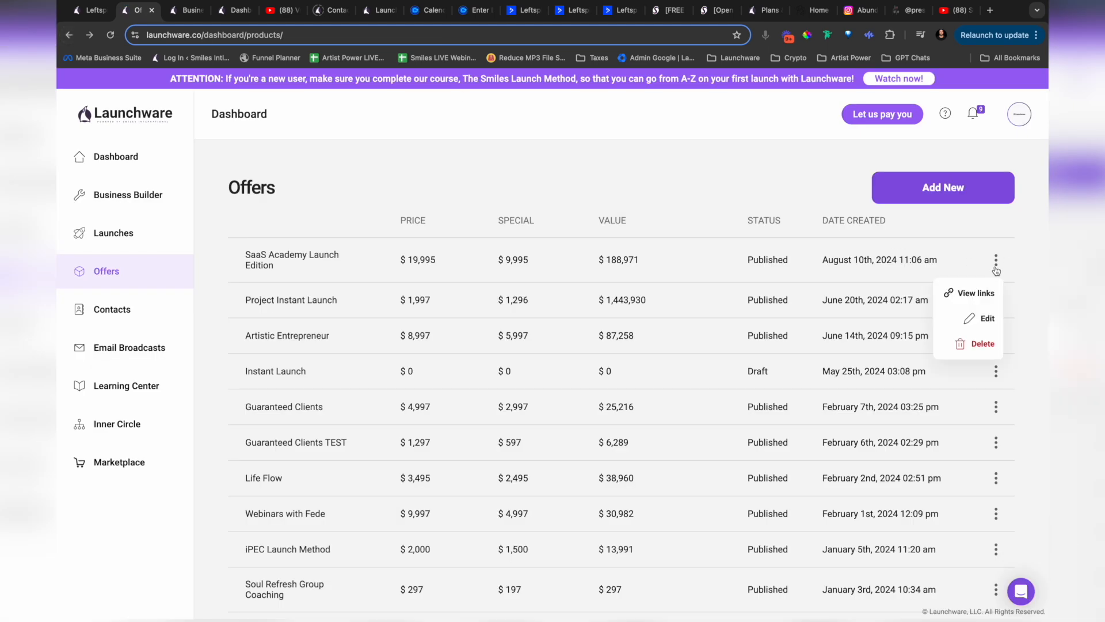
click(979, 294)
scroll(525, 248, down, 3)
scroll(525, 249, down, 2)
scroll(525, 249, up, 5)
scroll(525, 249, down, 2)
scroll(525, 248, down, 5)
Step: Open the offer's live Plans and Pricing page and look over its three founder tiers
click(699, 266)
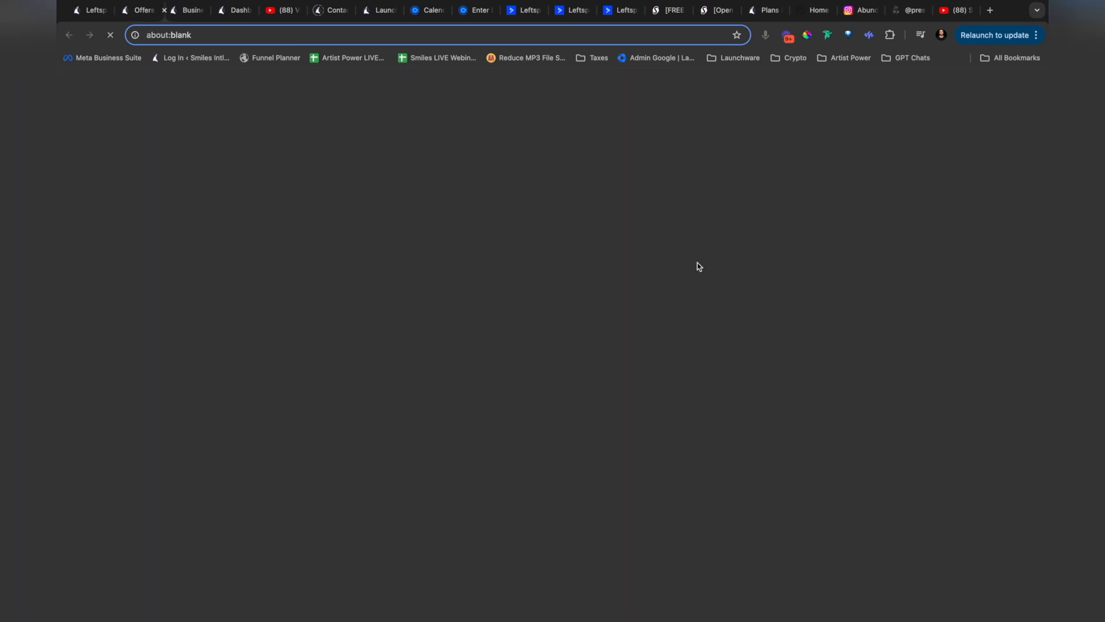
scroll(322, 405, down, 8)
scroll(322, 404, up, 8)
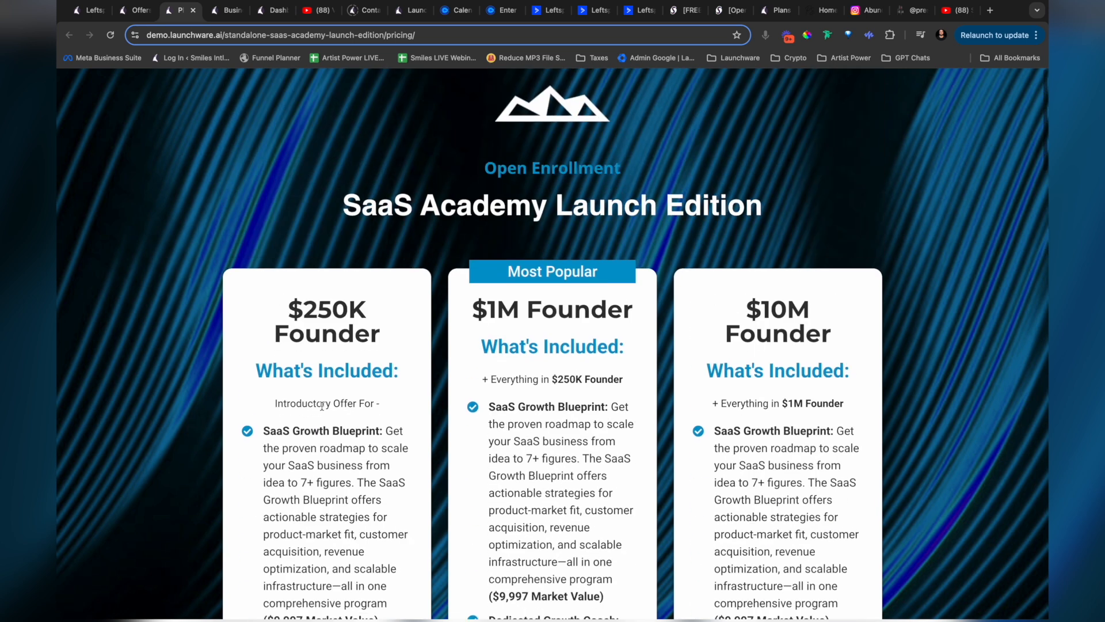
scroll(323, 405, down, 1)
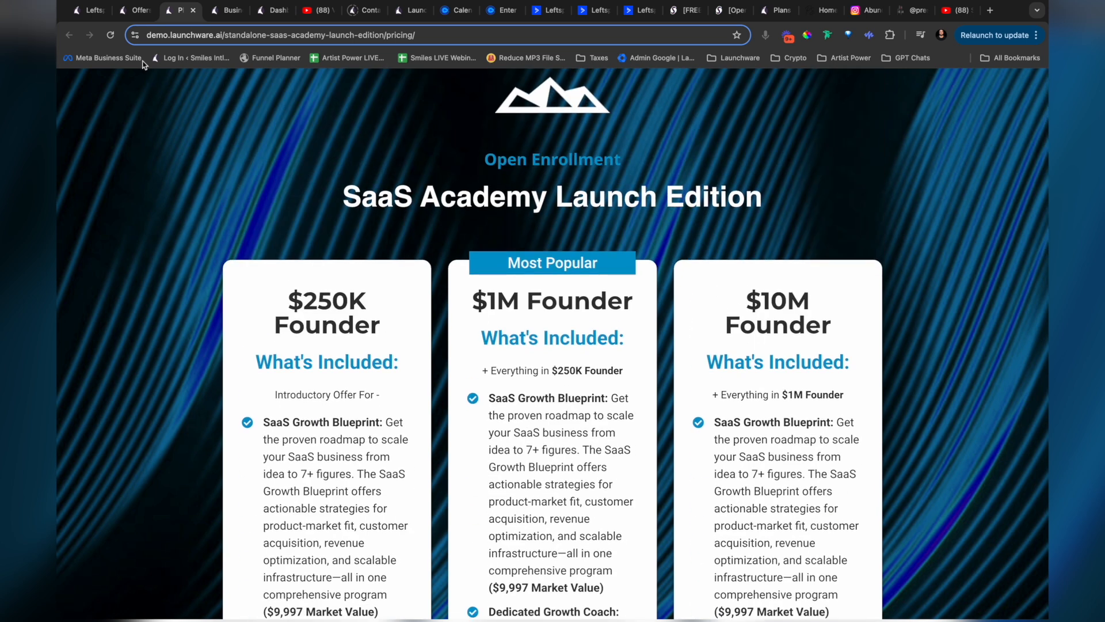
Step: Glance at the Leftspire social media page editor, return to the Offers page and close the offer links window
click(136, 11)
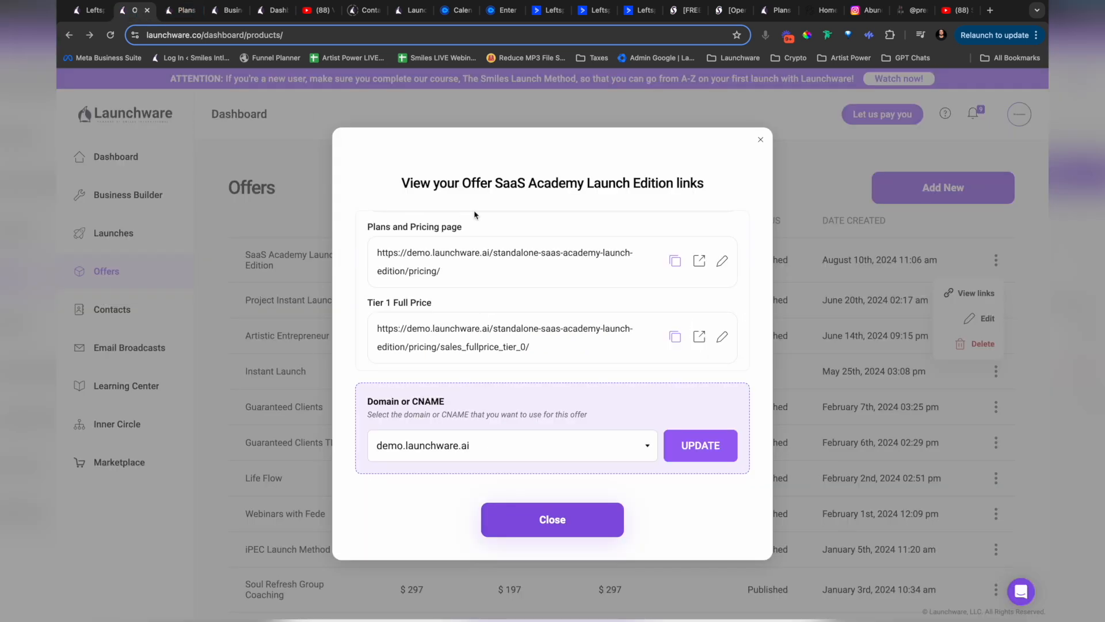
click(88, 16)
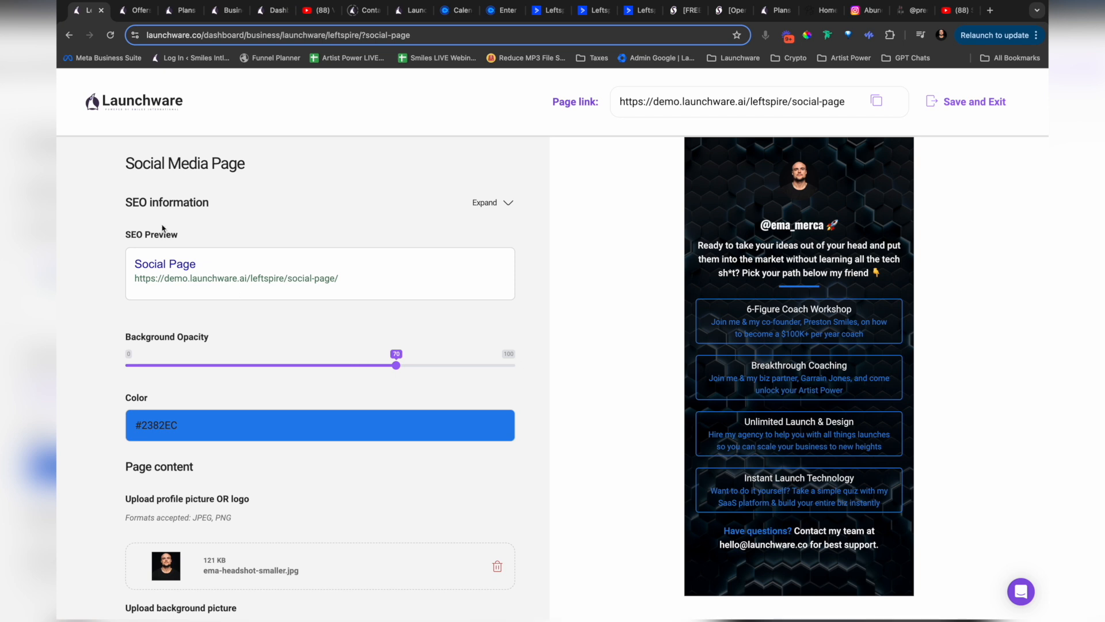
click(132, 12)
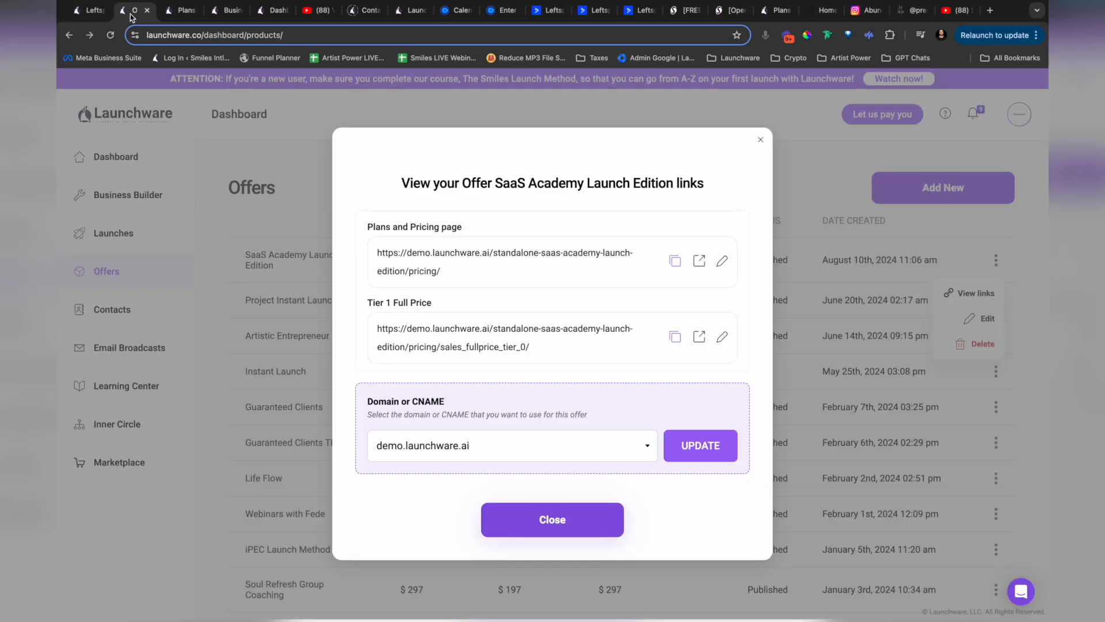
click(760, 140)
Step: Look over the new business details form in Business Builder and return to the Business Builder overview
click(128, 196)
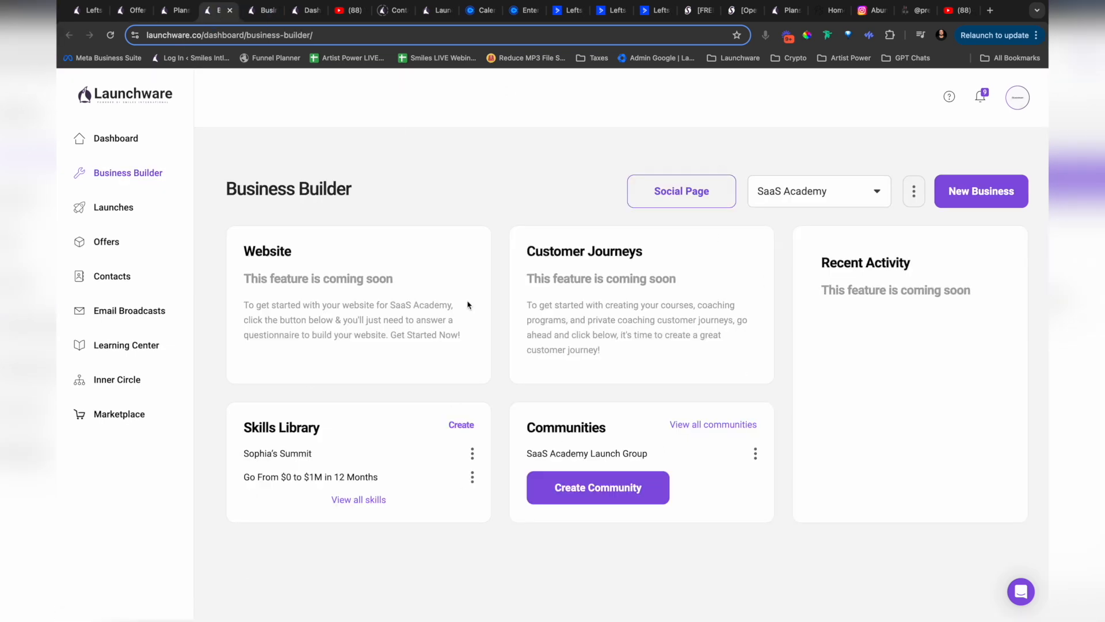
click(995, 202)
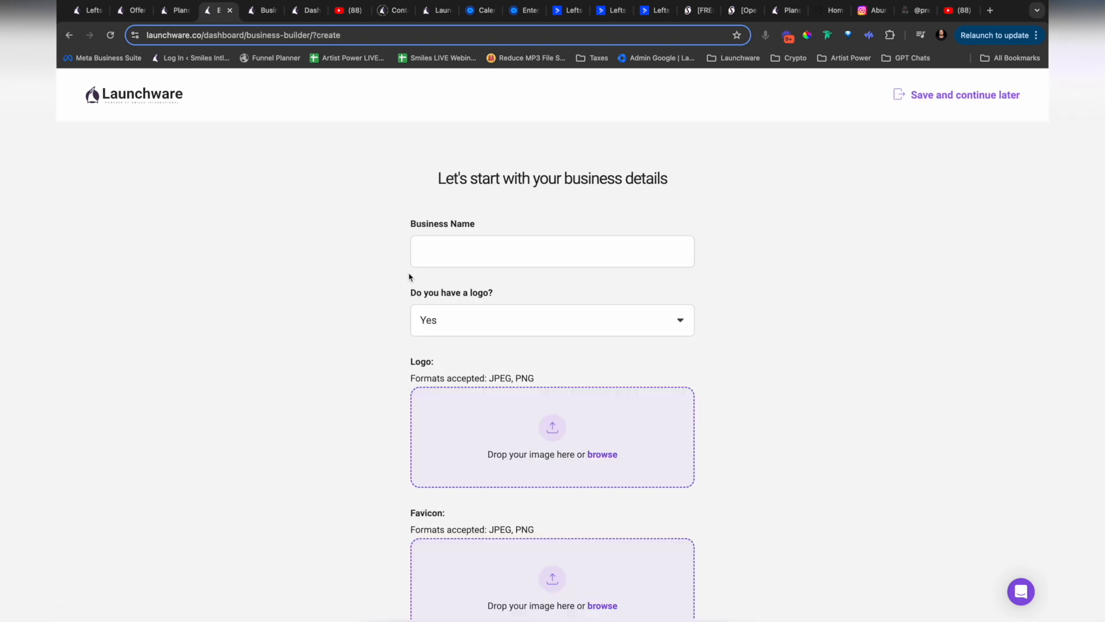
scroll(330, 347, down, 3)
scroll(331, 348, up, 3)
click(68, 43)
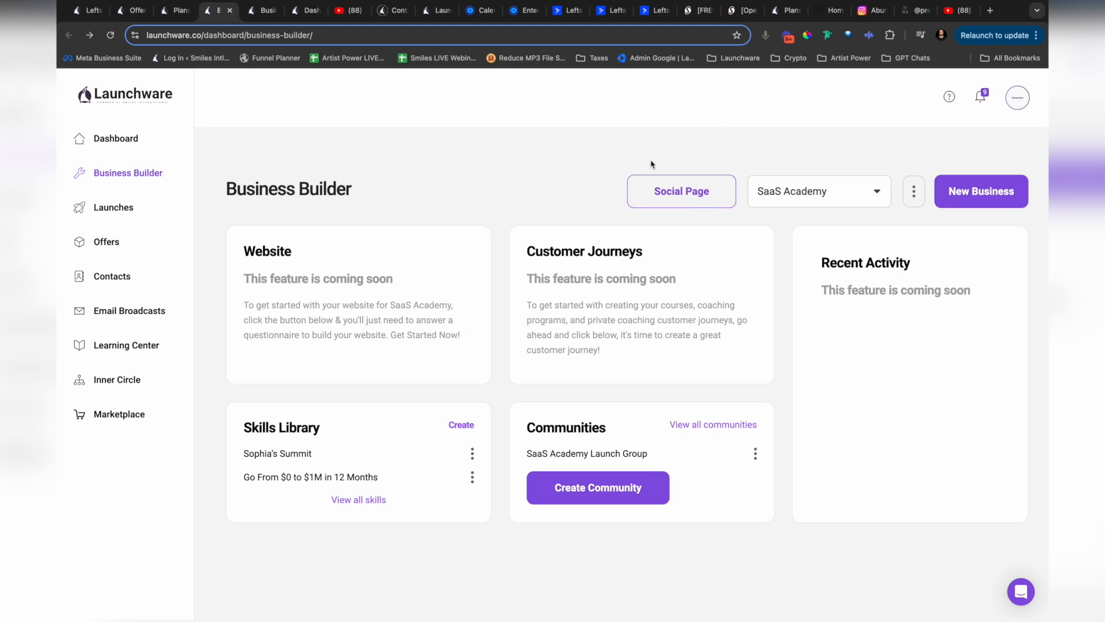
Step: Switch Business Builder to the Leftspire business and bring up its social media page editor
click(834, 198)
click(801, 209)
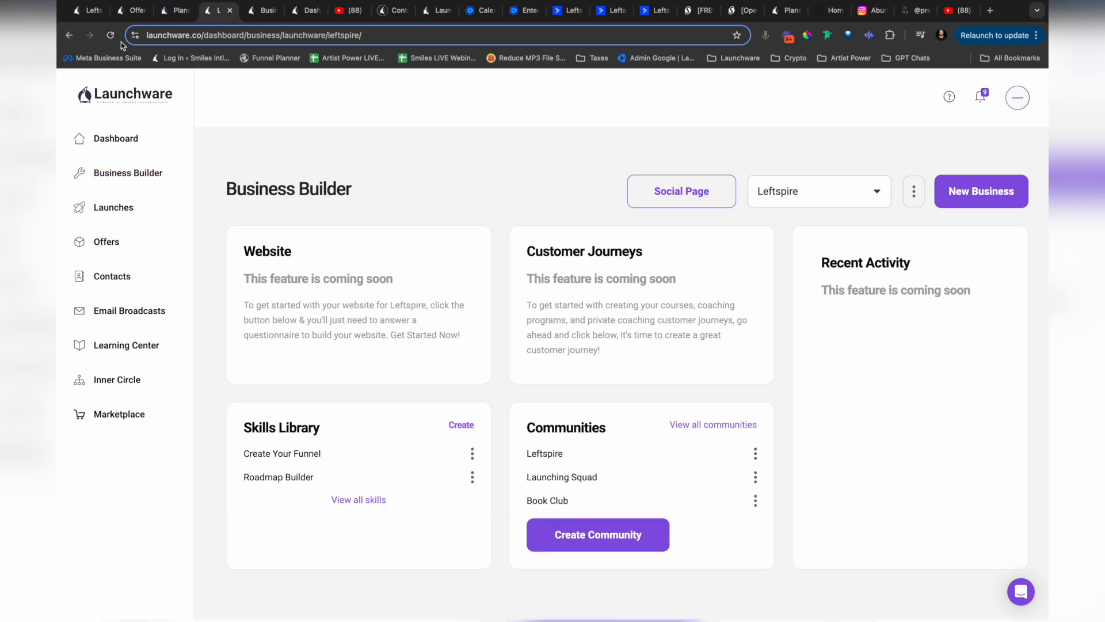
click(88, 11)
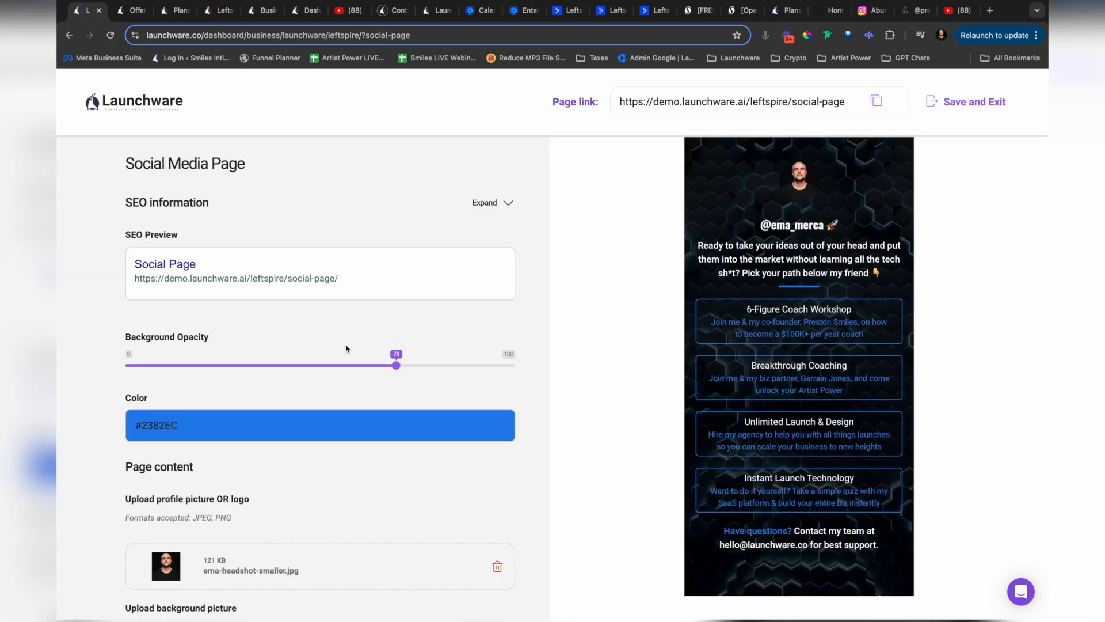
Step: Review the social page's opacity, color, pictures, headline, description and button fields against the live preview
scroll(538, 303, down, 3)
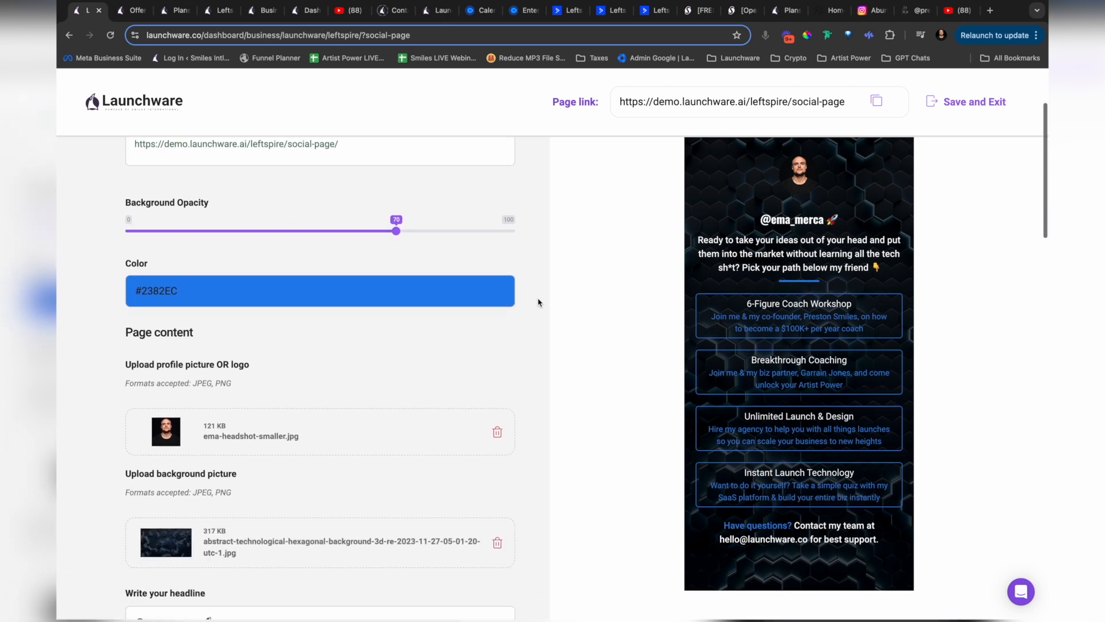
scroll(538, 303, up, 1)
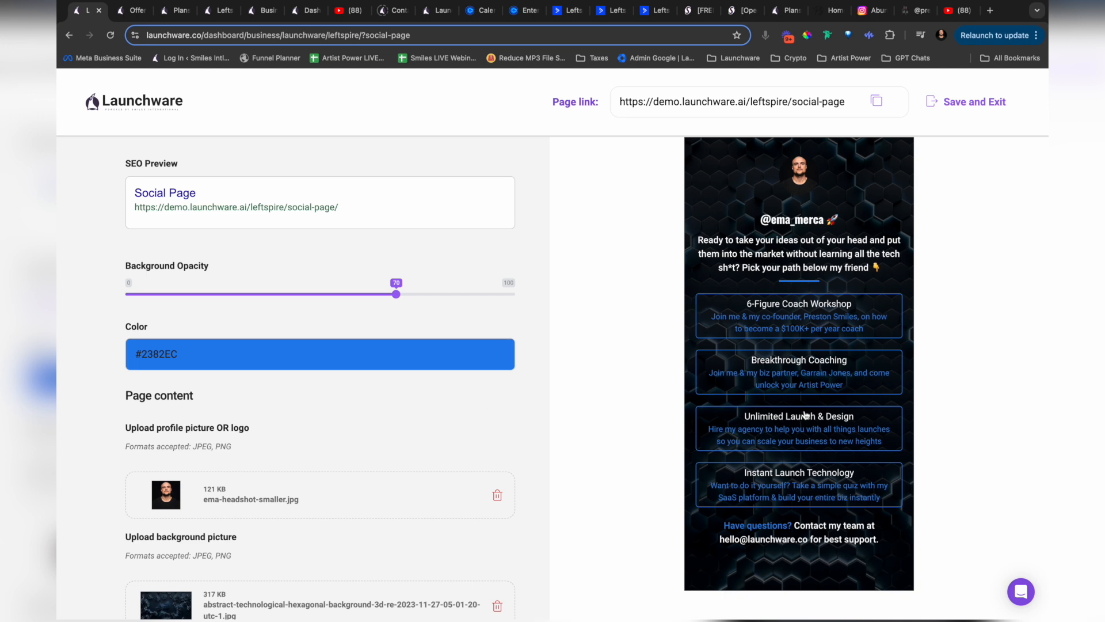
scroll(343, 411, down, 4)
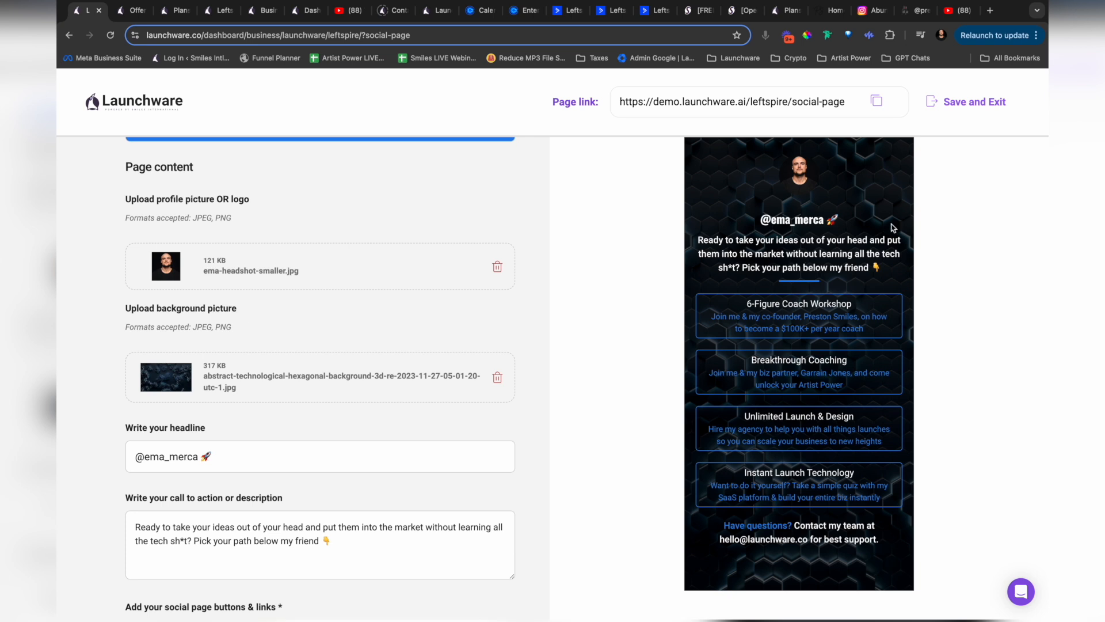
scroll(357, 333, down, 2)
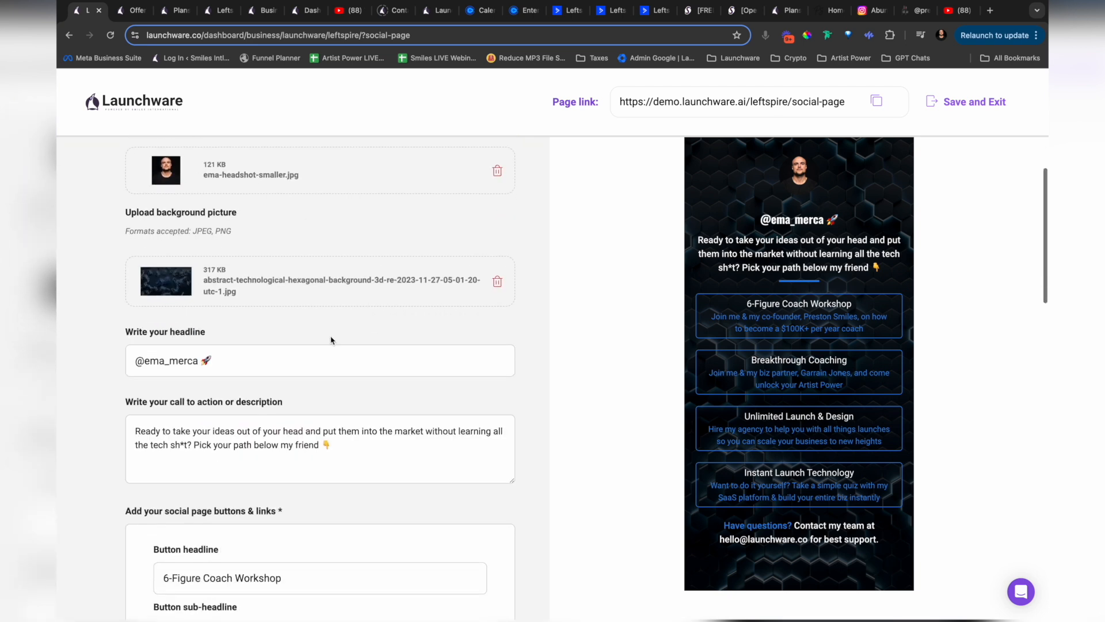
scroll(266, 257, down, 1)
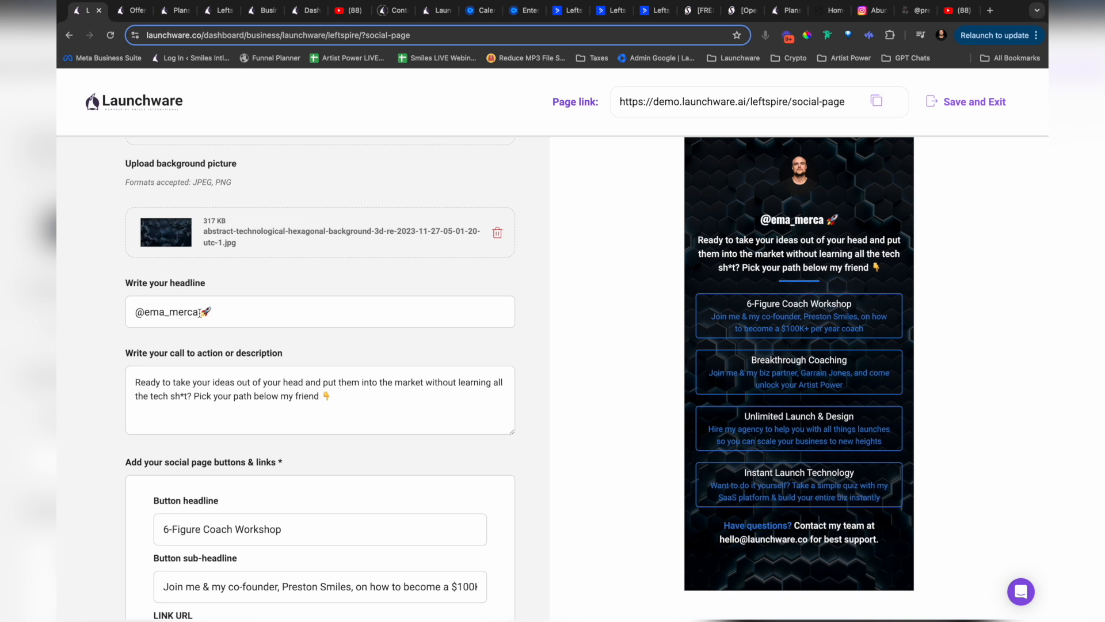
scroll(200, 312, down, 1)
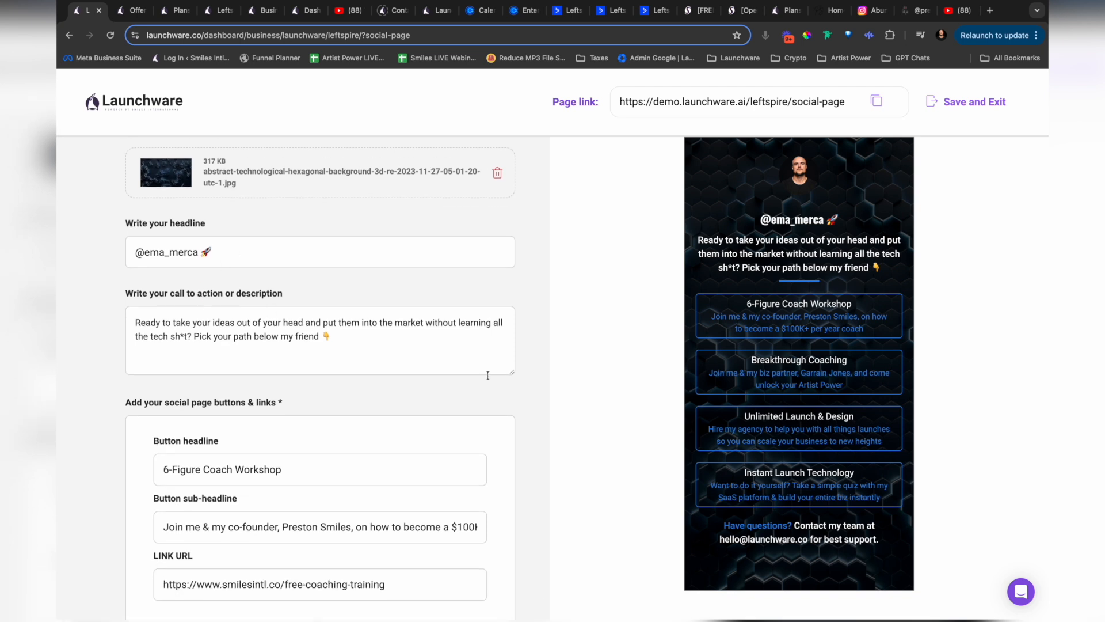
scroll(302, 353, down, 4)
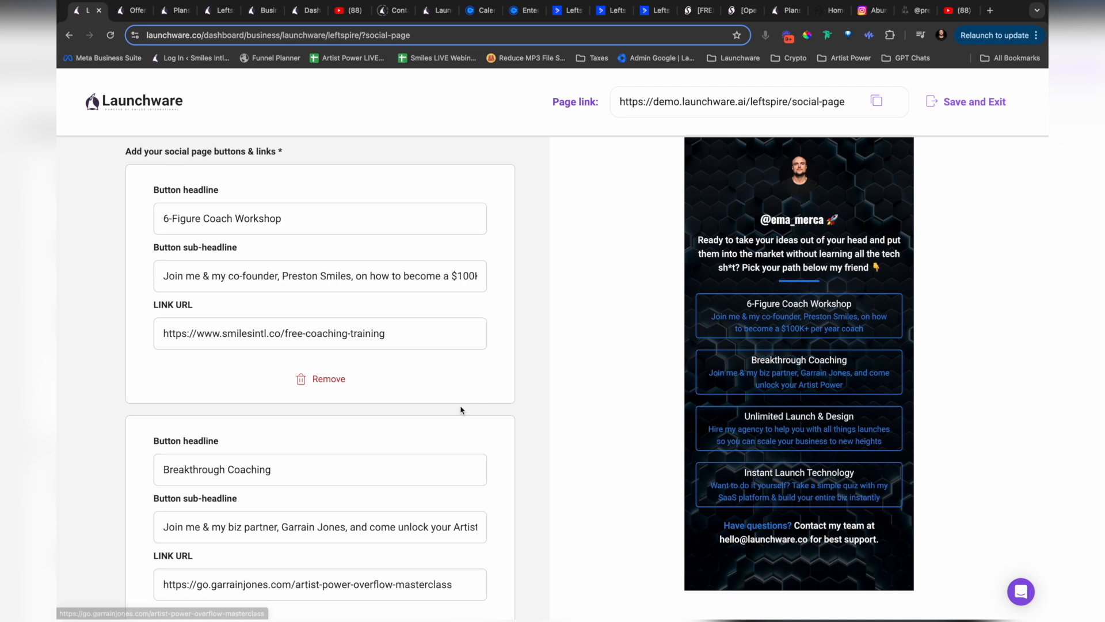
Step: Add another blank social link button below the Instant Launch Technology entry
scroll(461, 411, down, 2)
scroll(460, 411, down, 12)
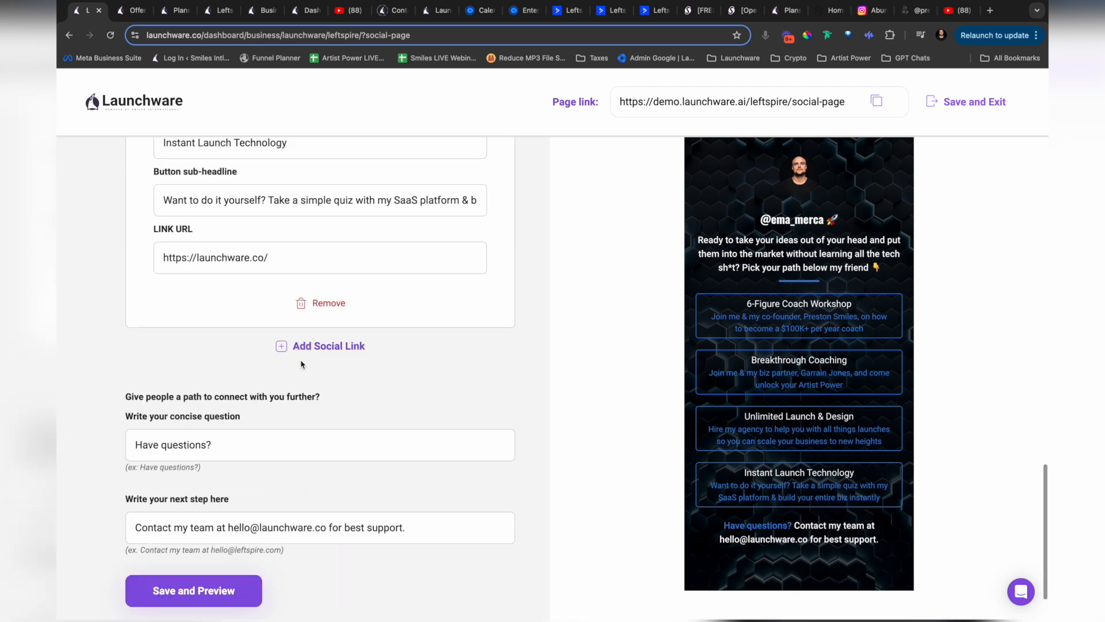
click(316, 348)
scroll(422, 375, down, 1)
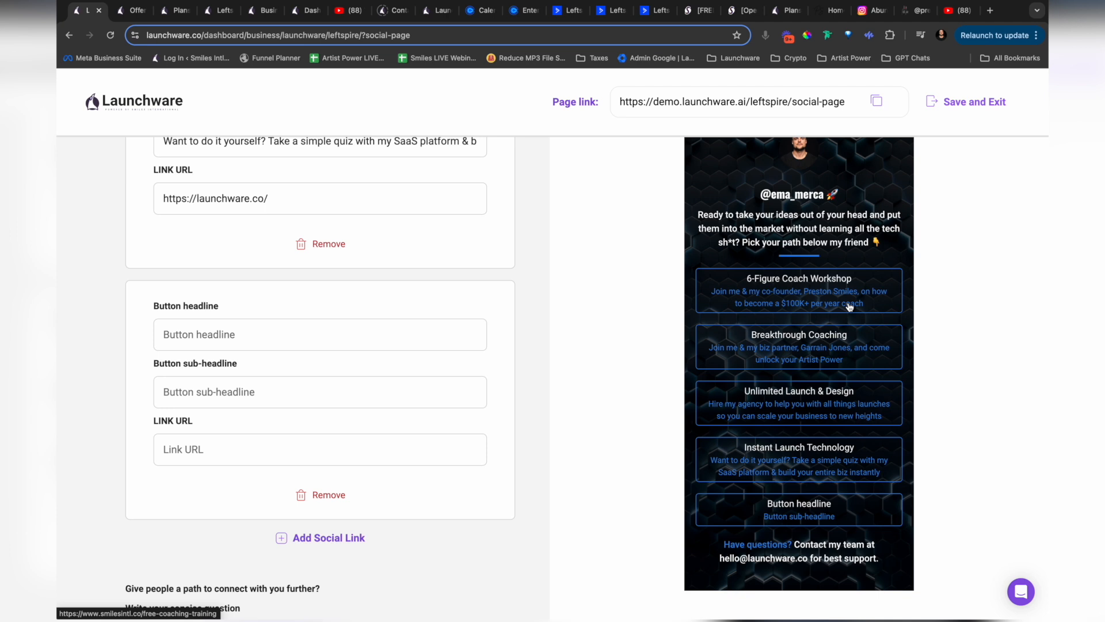
Step: Remove the blank social link button below the Instant Launch Technology entry
click(327, 497)
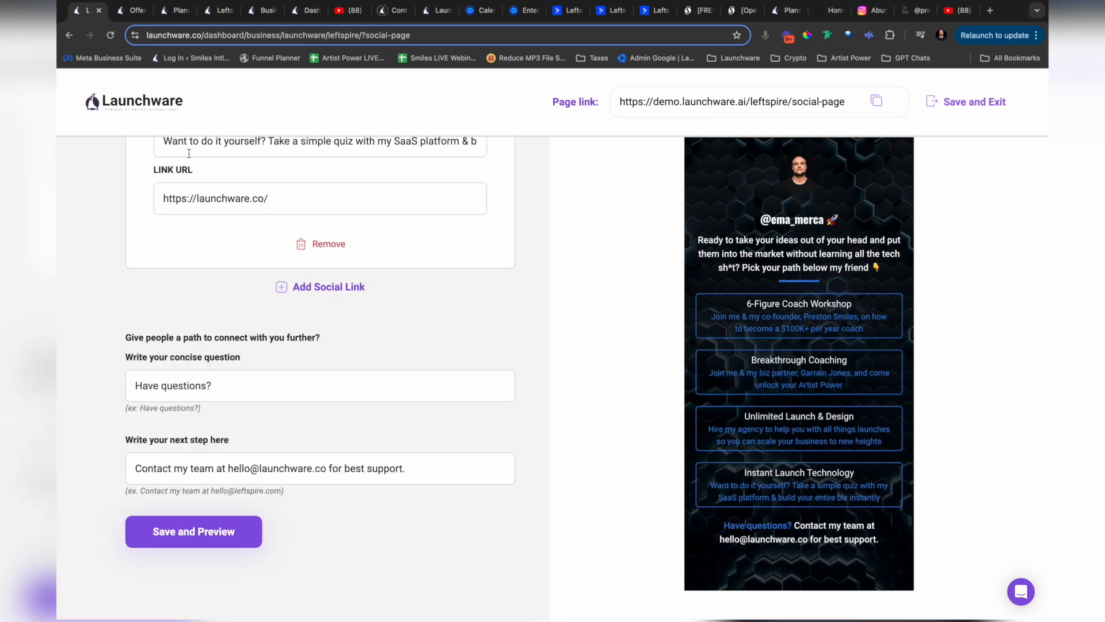
Step: View the links of the SaaS Academy Launch Edition offer and open its Plans and Pricing page
click(131, 11)
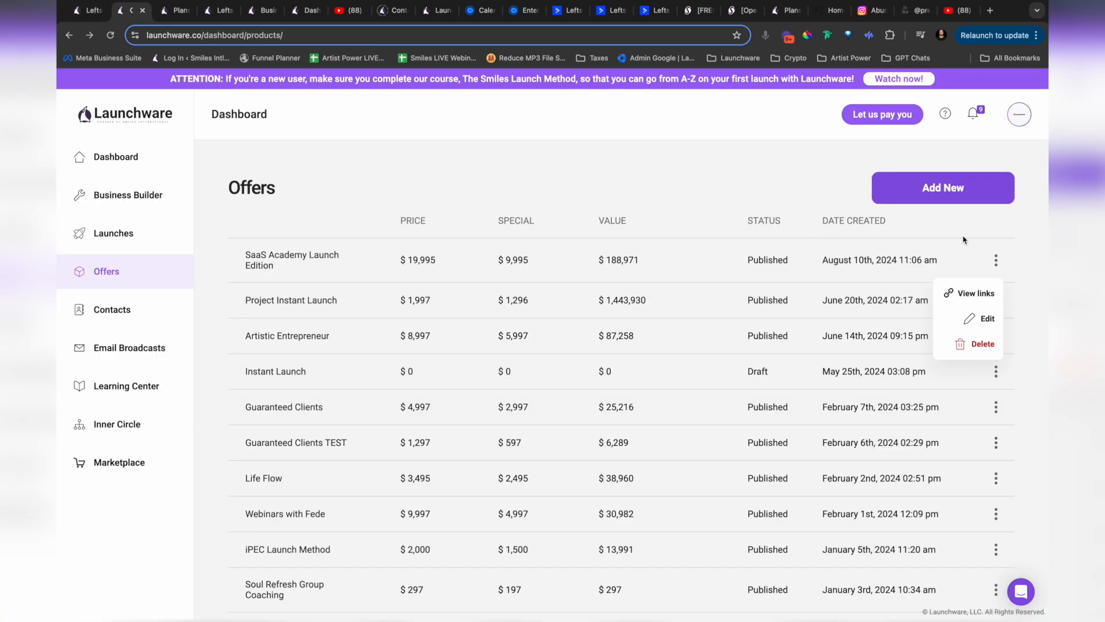
click(975, 294)
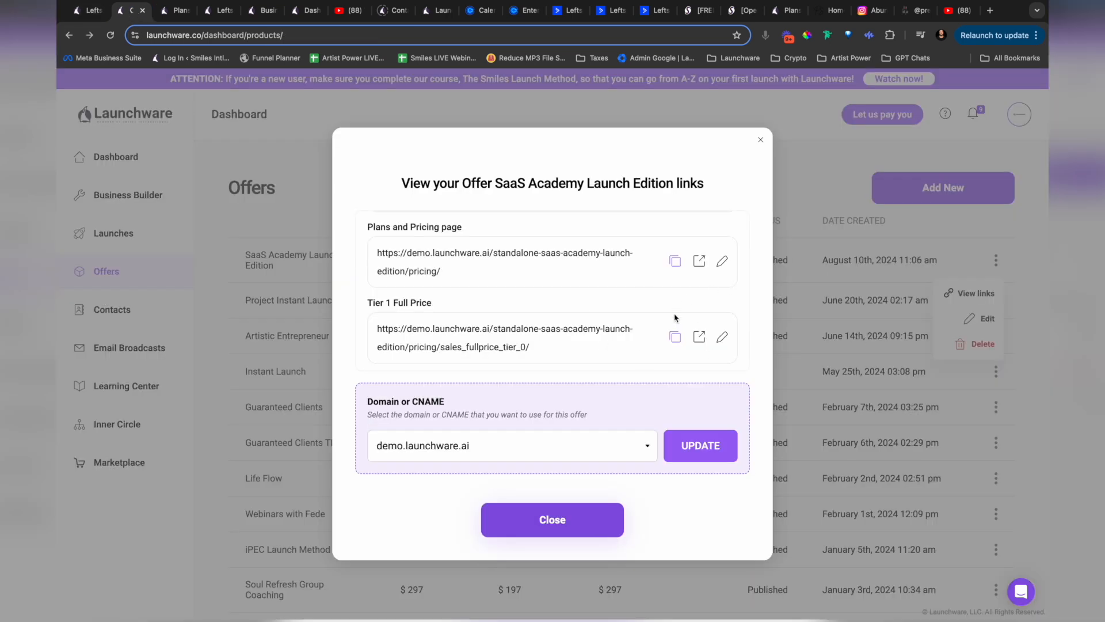
scroll(663, 330, up, 5)
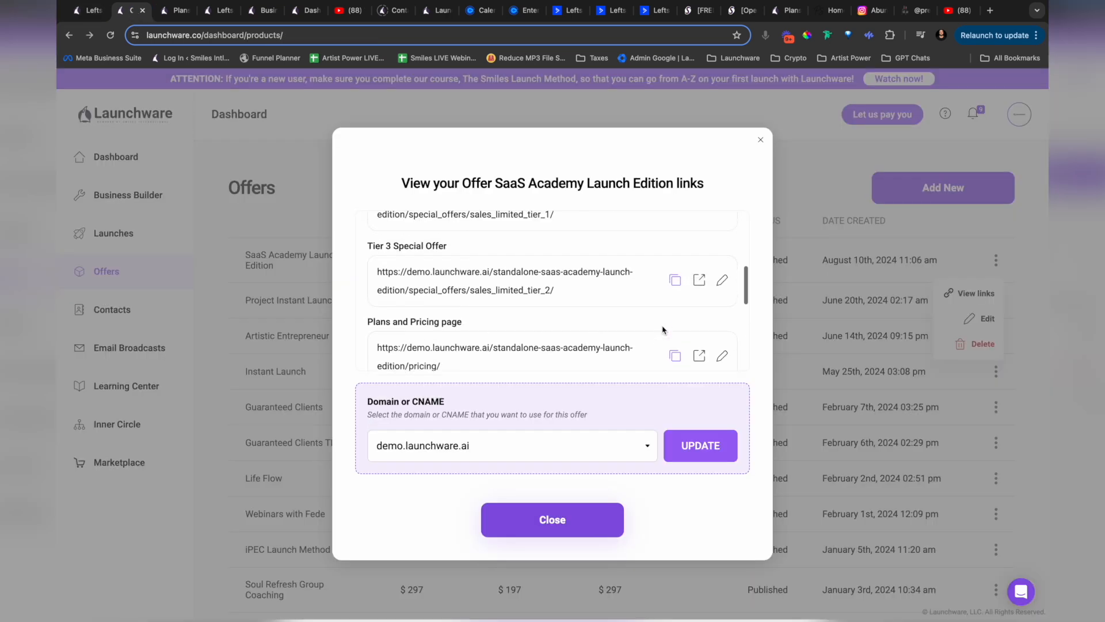
scroll(663, 330, up, 2)
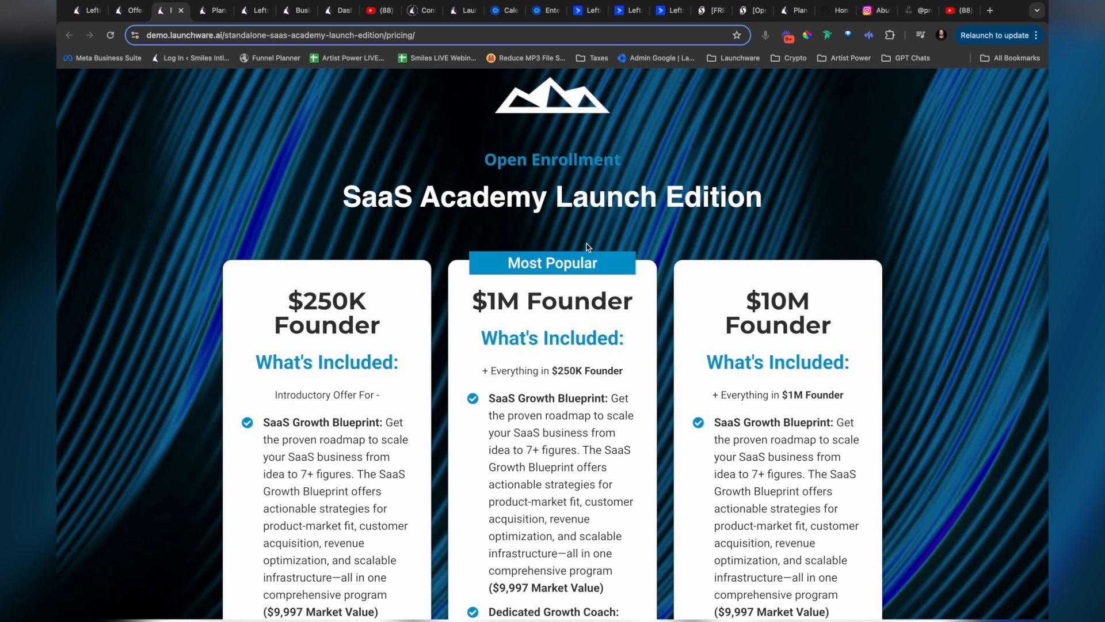
Step: Check the social page editor's link buttons, view the YouTube video "Vulnerability as a Spiritual Path to Intimacy", and return to the editor
click(79, 11)
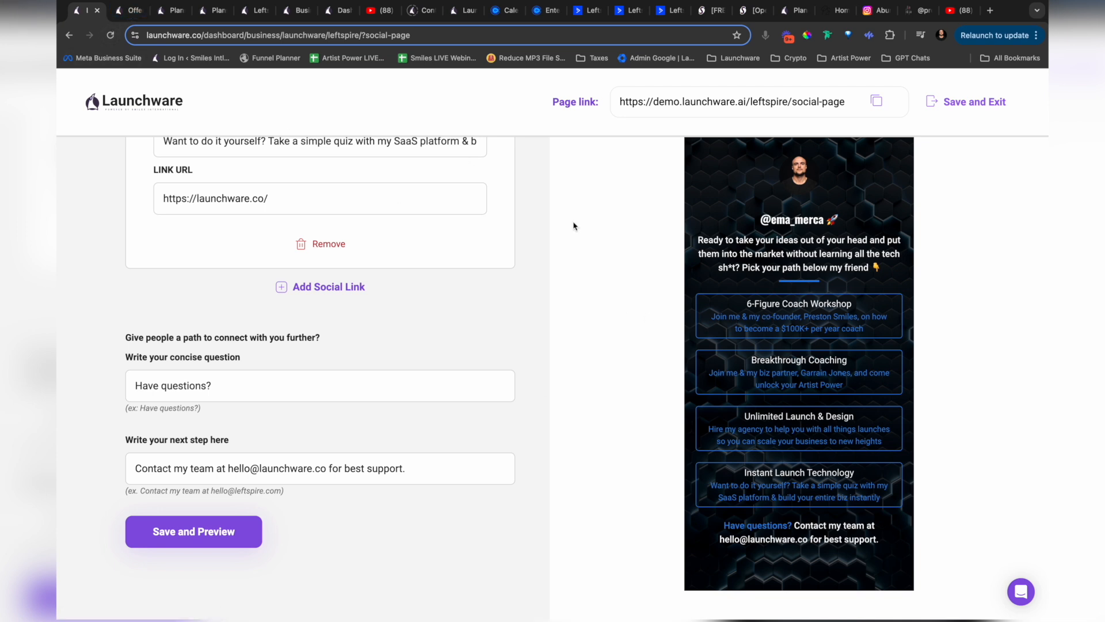
scroll(579, 259, up, 5)
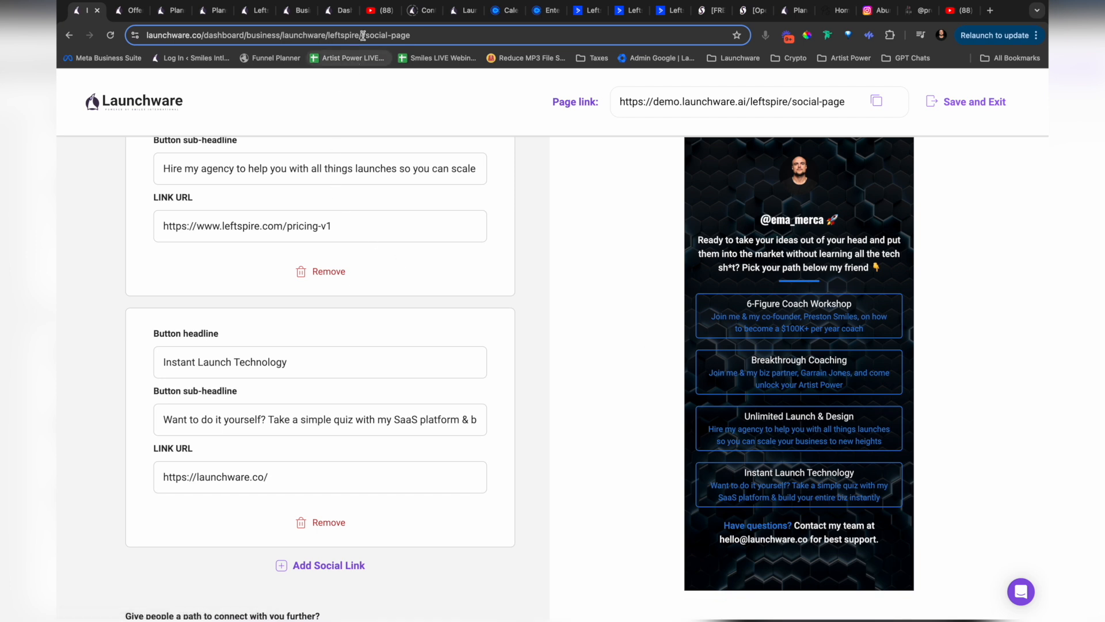
click(375, 13)
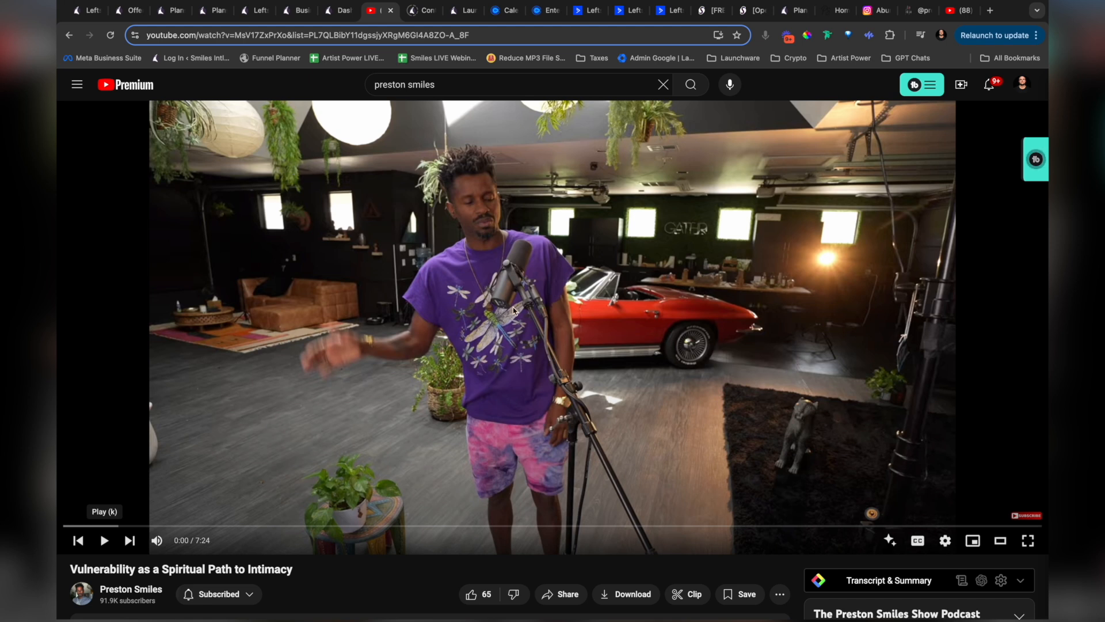
click(89, 11)
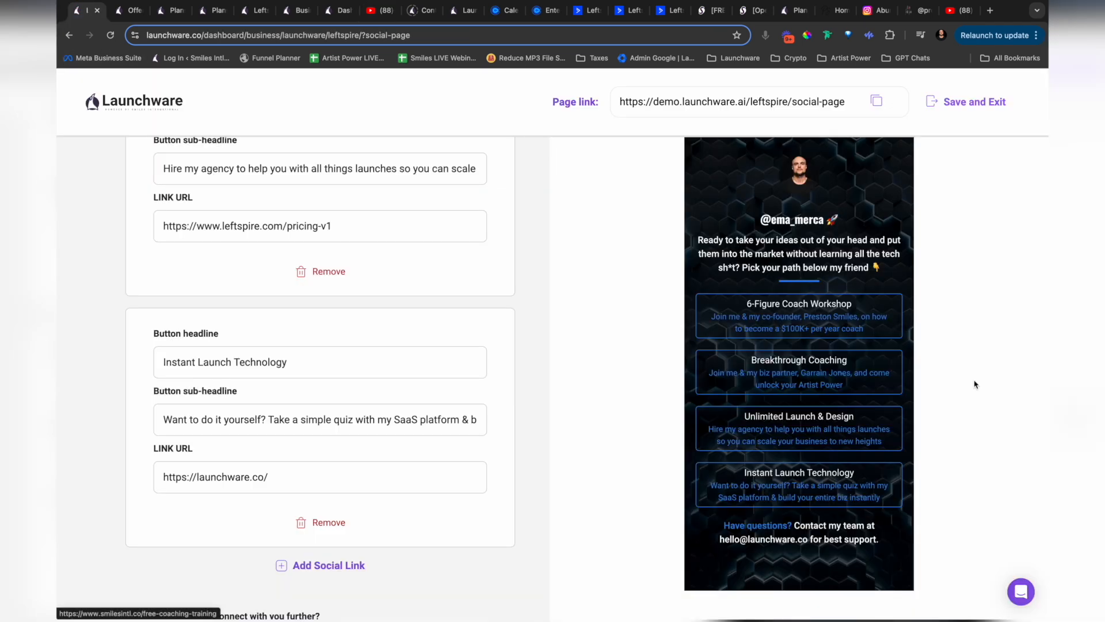
Step: Start a new lead funnel in the Business Builder of the Cloud Webi business
click(339, 10)
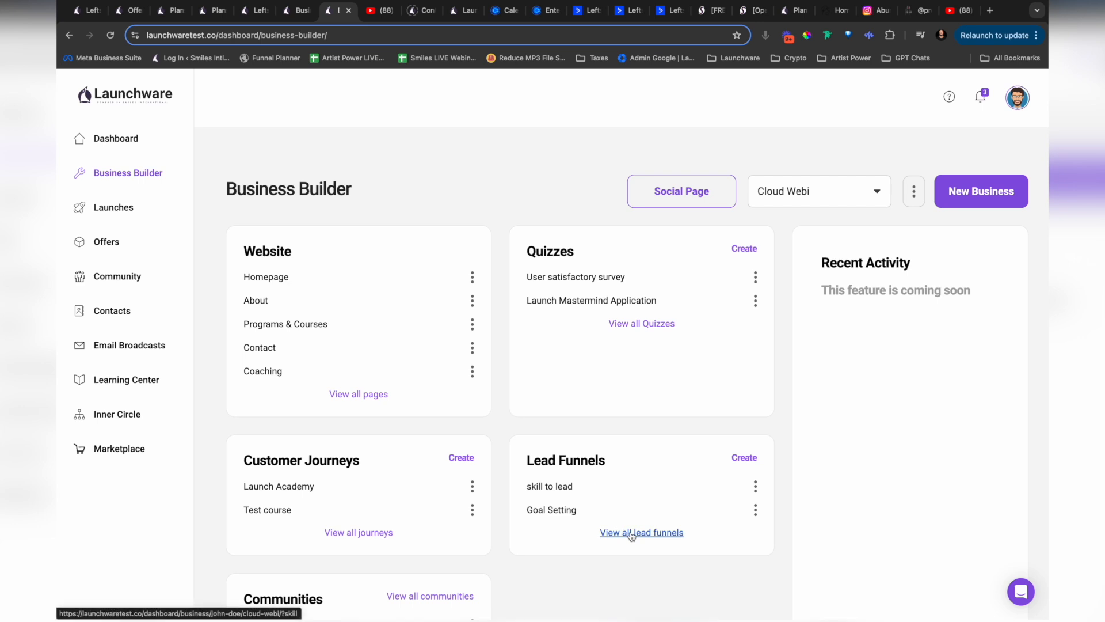
click(740, 459)
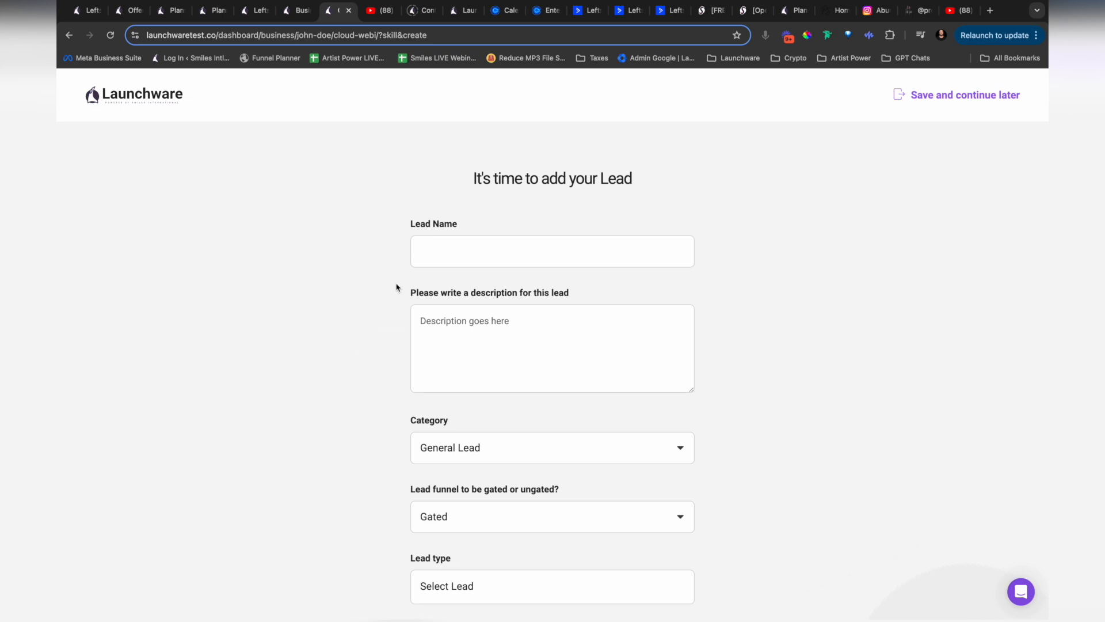
Step: Copy the YouTube video title "Vulnerability as a Spiritual Path to Intimacy" into the new lead's name
click(380, 10)
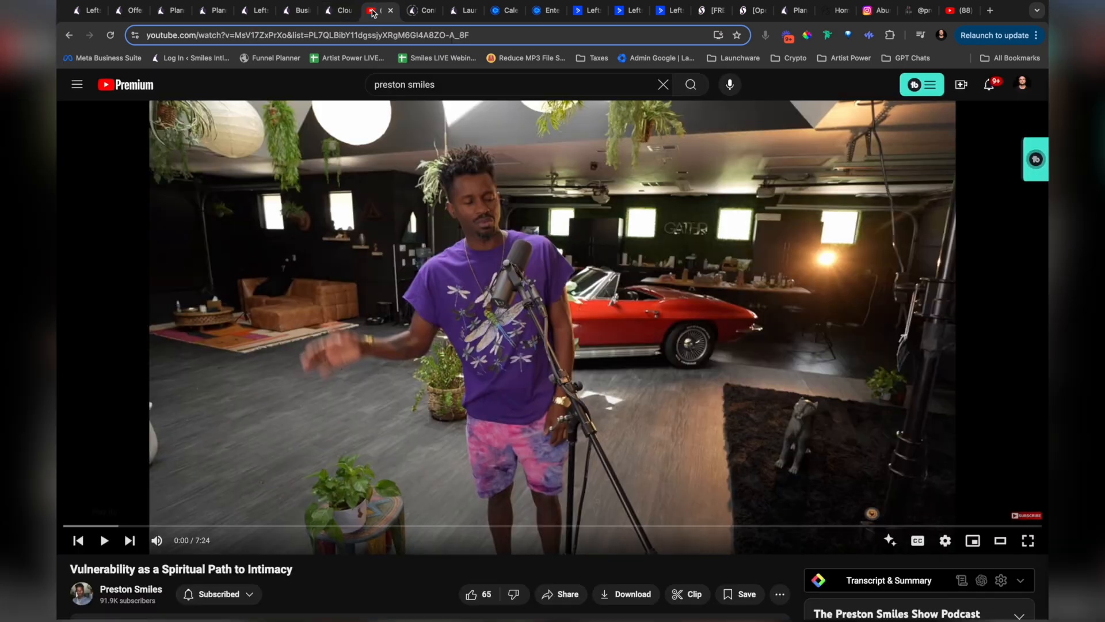
drag(295, 569, 70, 570)
right_click(82, 569)
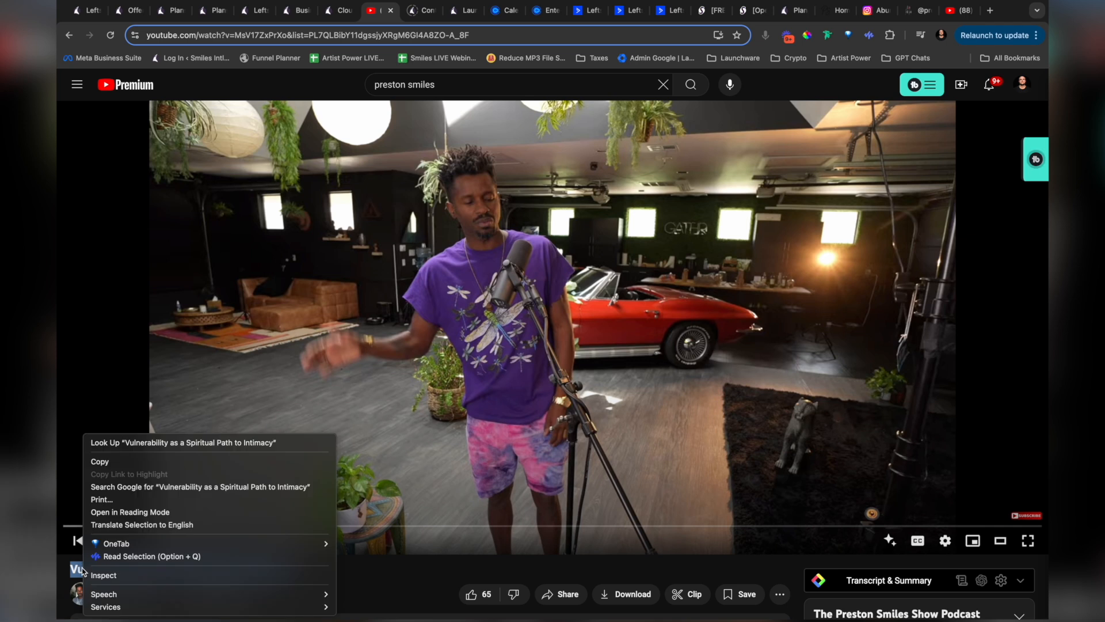
click(109, 462)
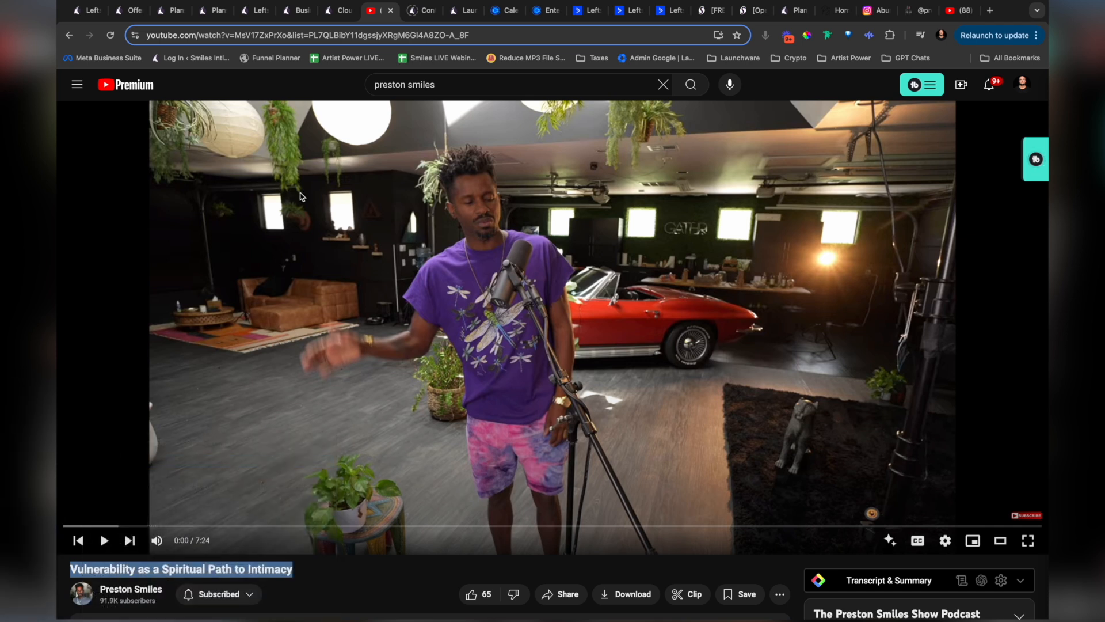
click(85, 10)
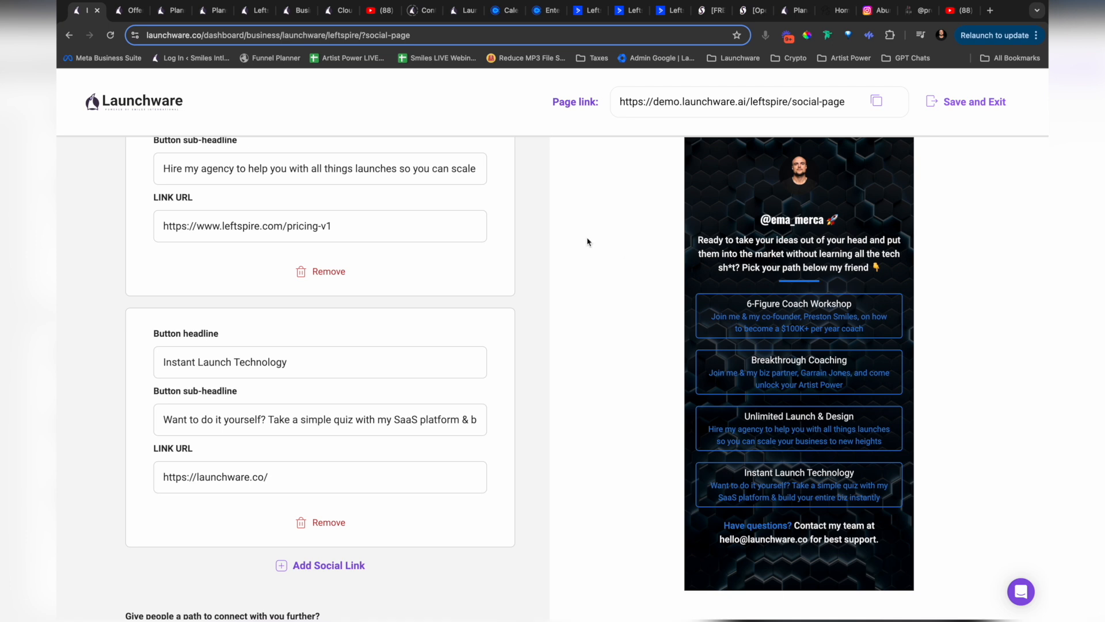
click(380, 11)
click(340, 12)
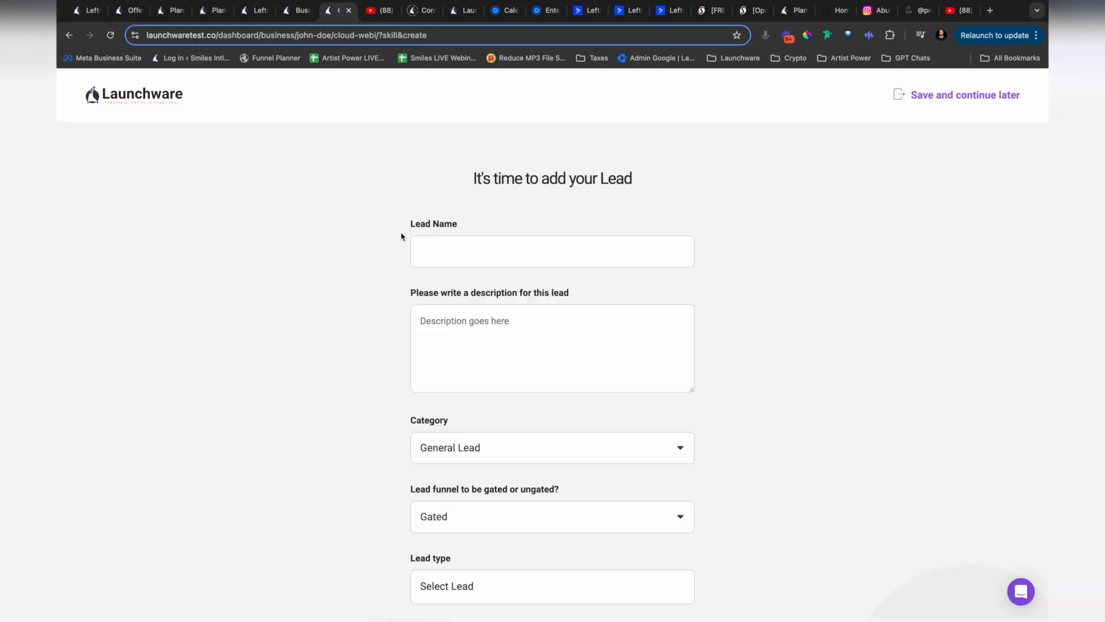
click(434, 248)
key(ctrl+v)
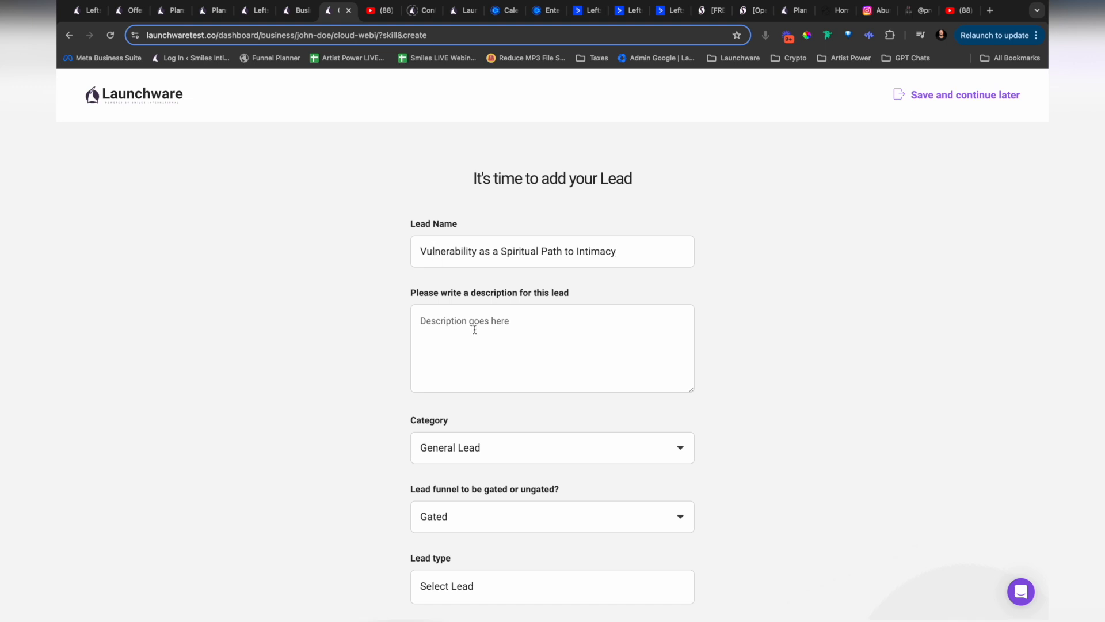
Step: Copy the two opening paragraphs of the YouTube video's description, starting "Today's transmission", into the lead's description
click(379, 10)
scroll(77, 371, down, 5)
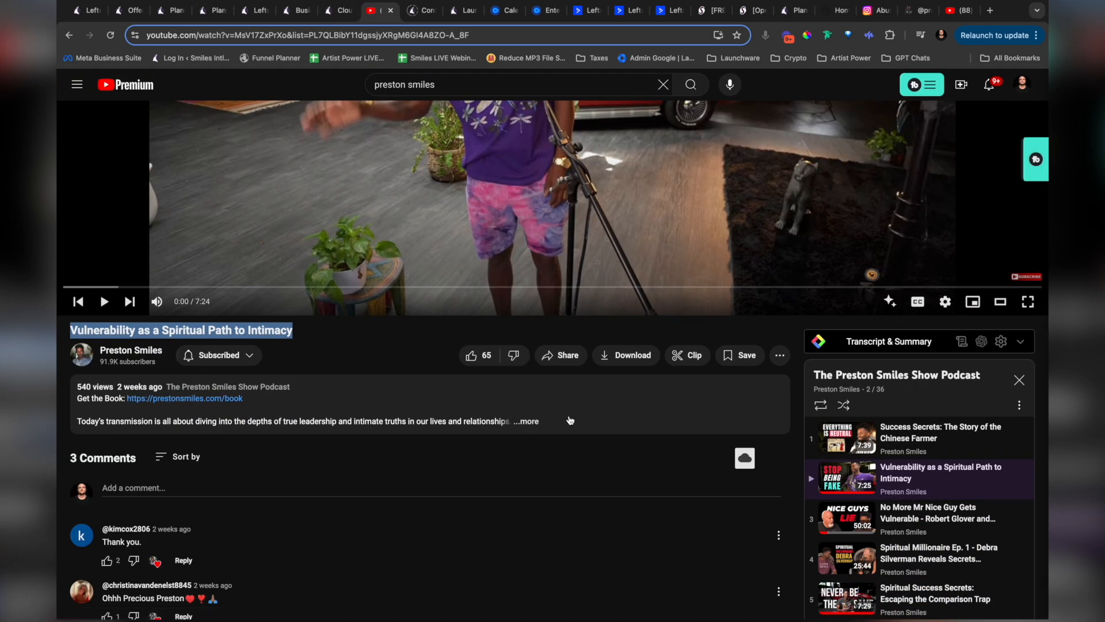
click(351, 412)
drag(538, 444, 76, 421)
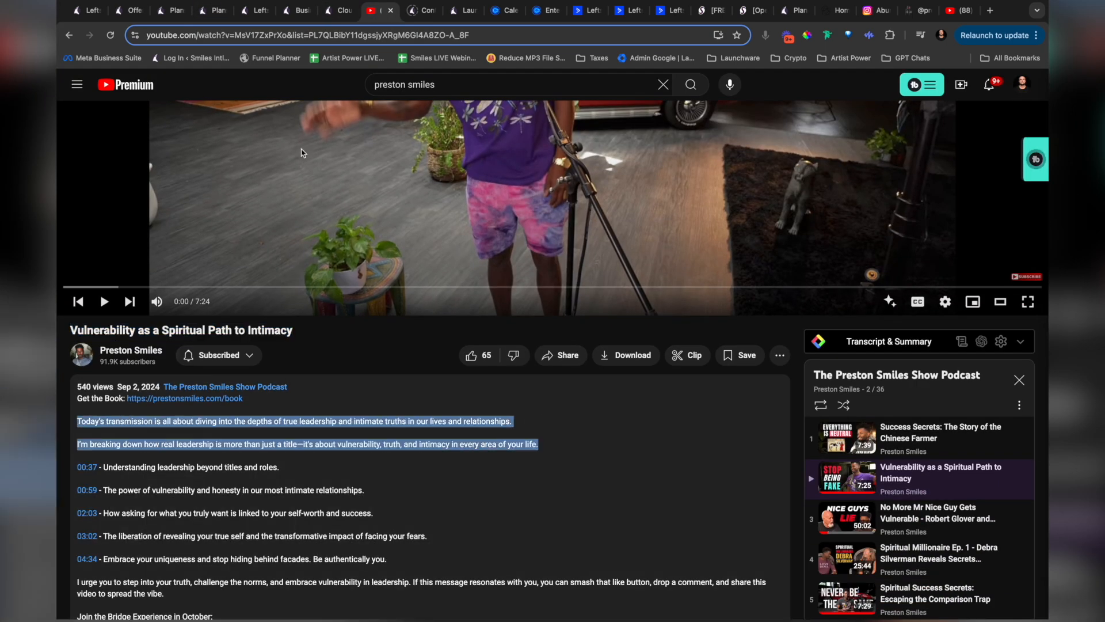
click(340, 10)
key(super+v)
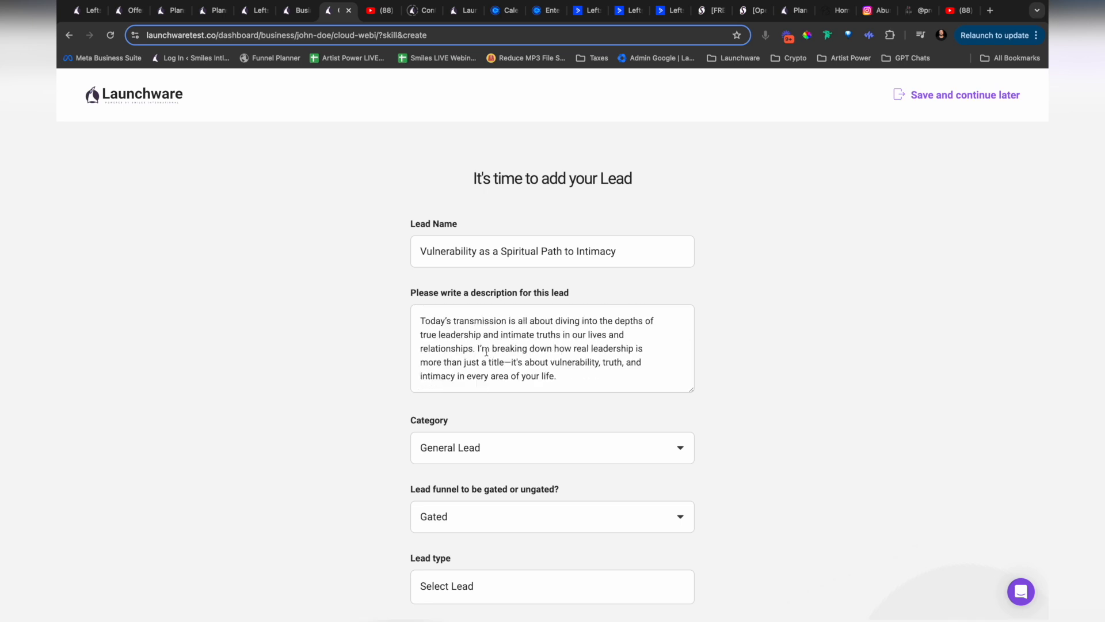
Step: Examine the lead's category and gating choices and look again at the YouTube video before returning to the lead form
scroll(367, 385, down, 3)
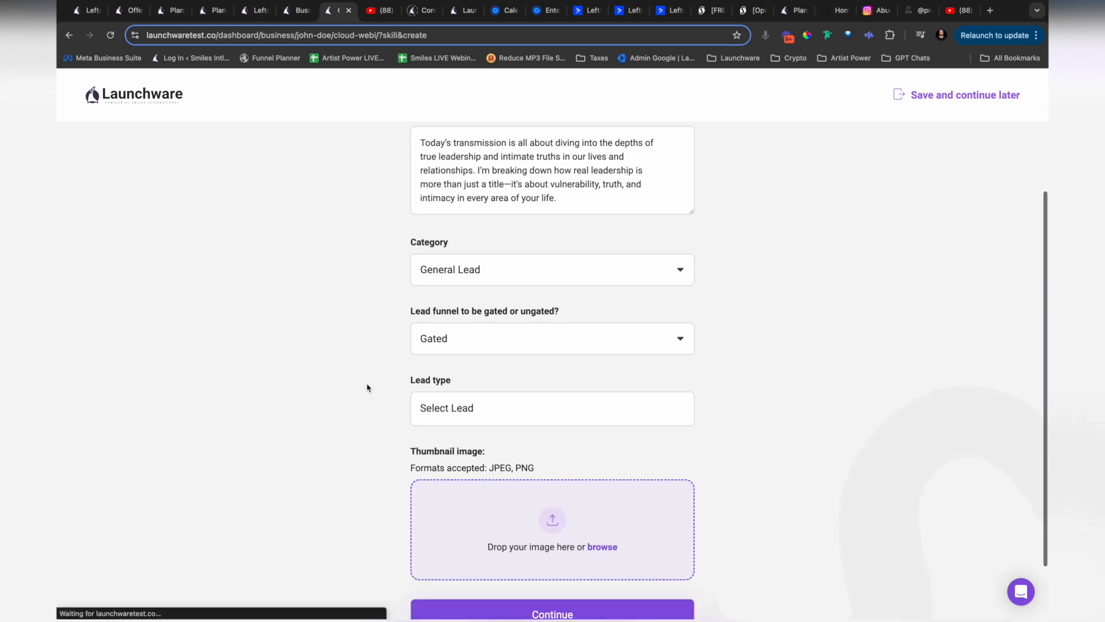
click(511, 274)
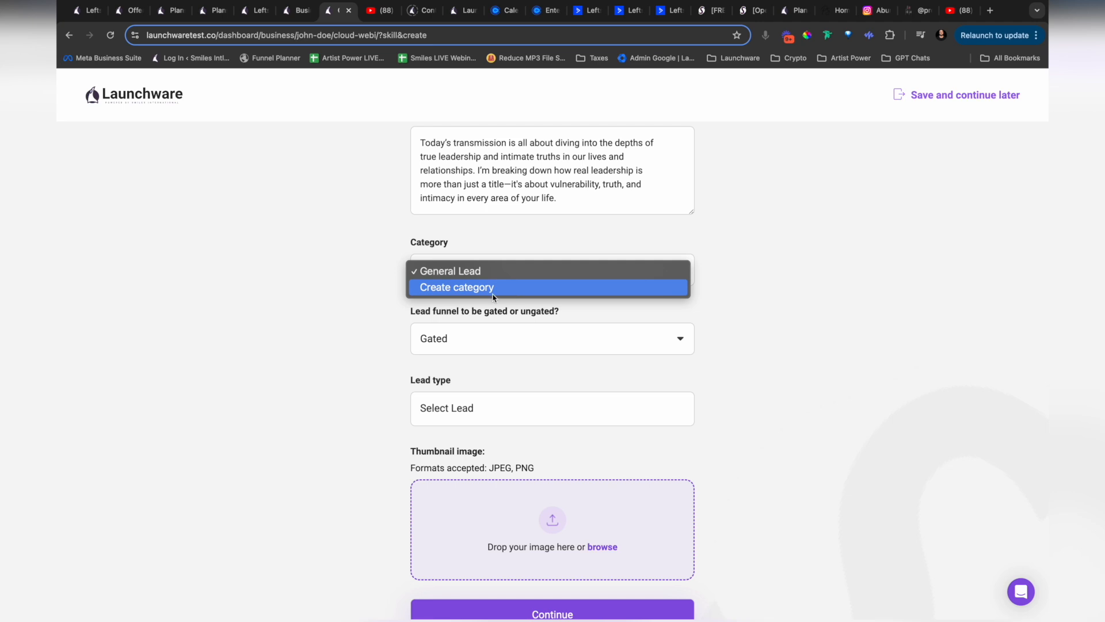
click(377, 291)
scroll(377, 292, down, 2)
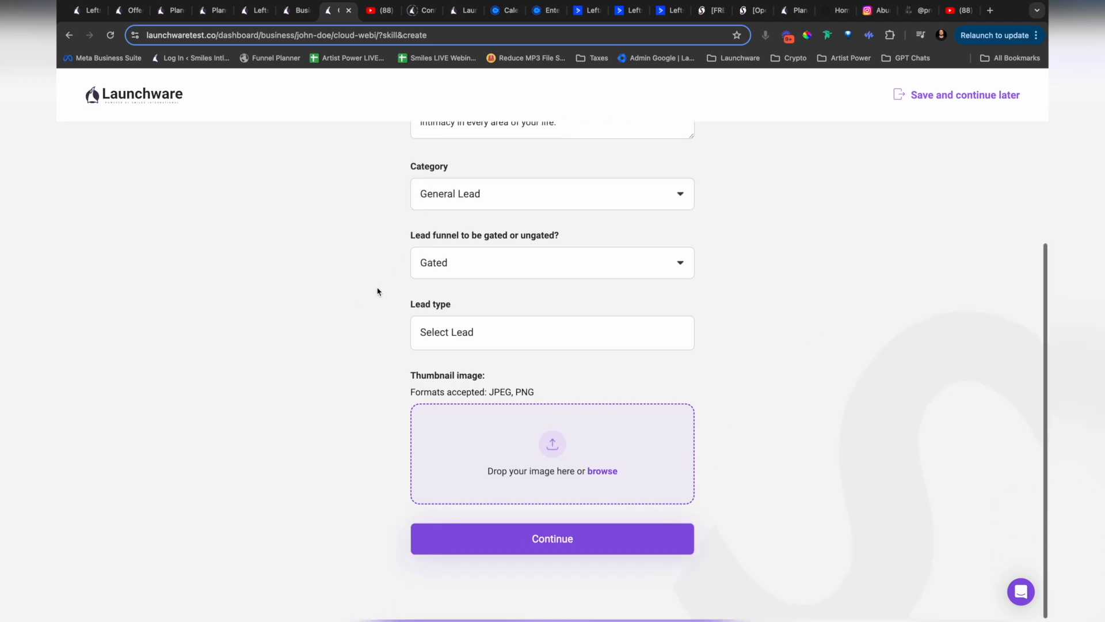
click(501, 266)
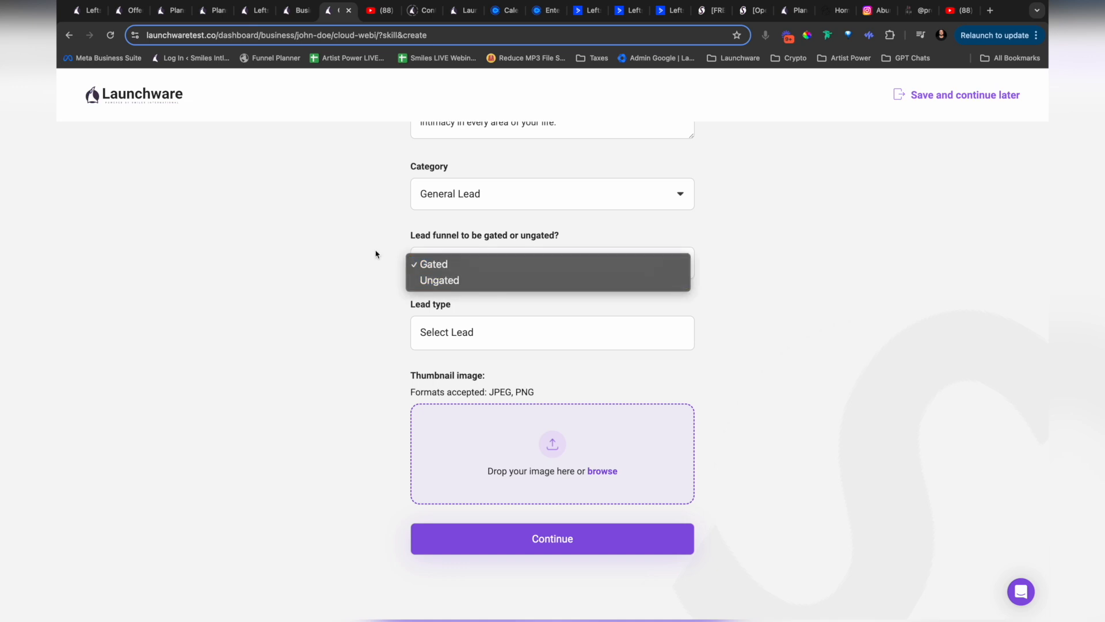
click(379, 15)
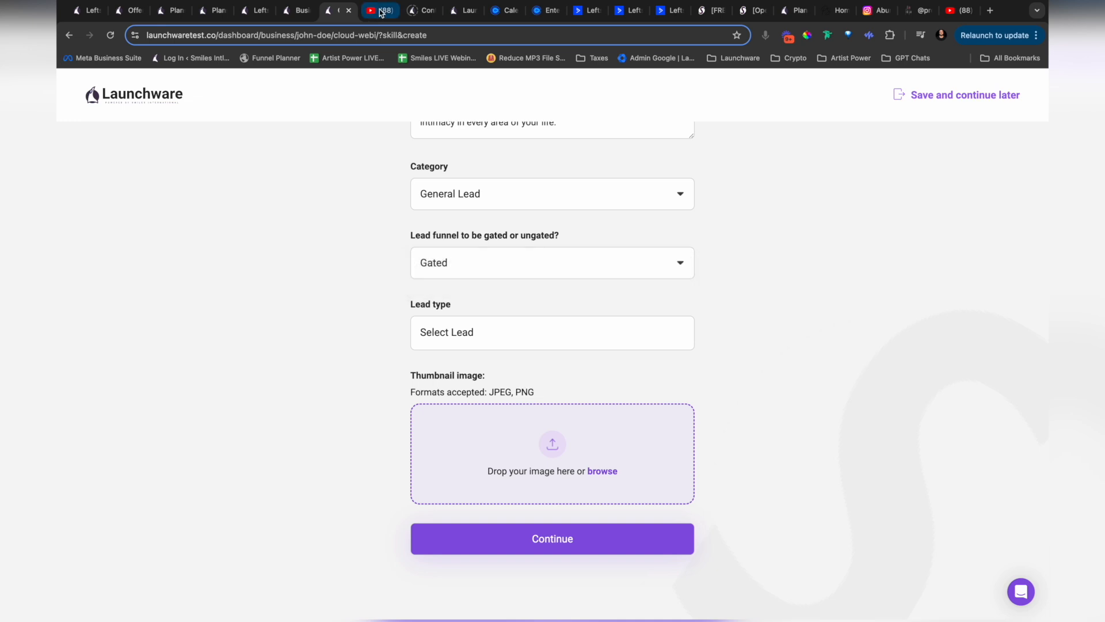
click(380, 17)
scroll(449, 205, up, 4)
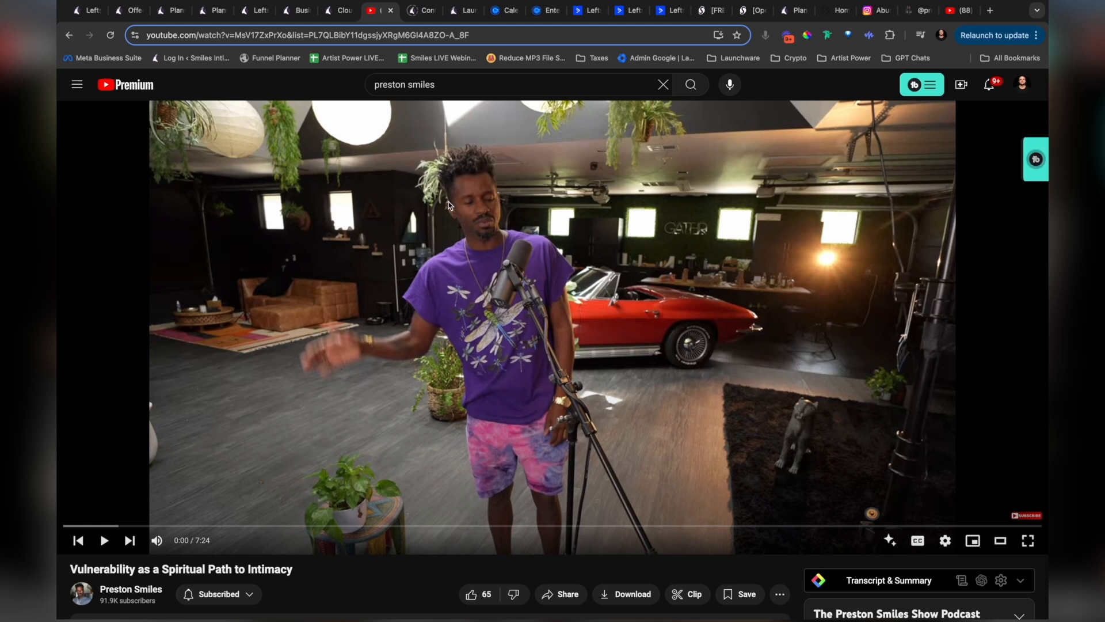
click(343, 12)
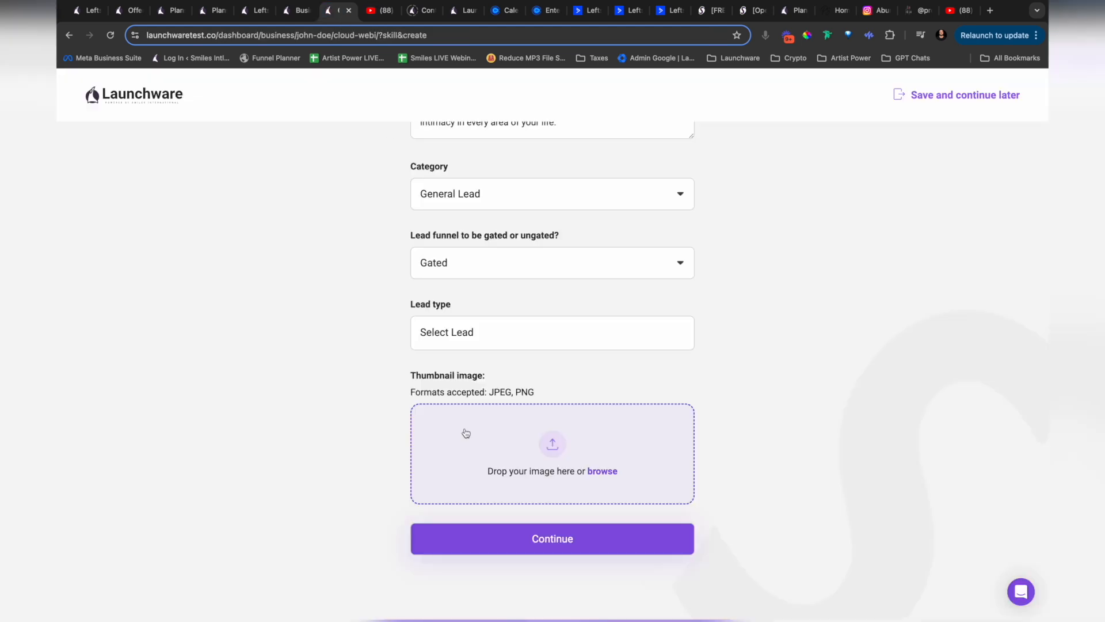
Step: Make the lead funnel Ungated and set its lead type to Video
click(465, 274)
click(453, 280)
click(492, 338)
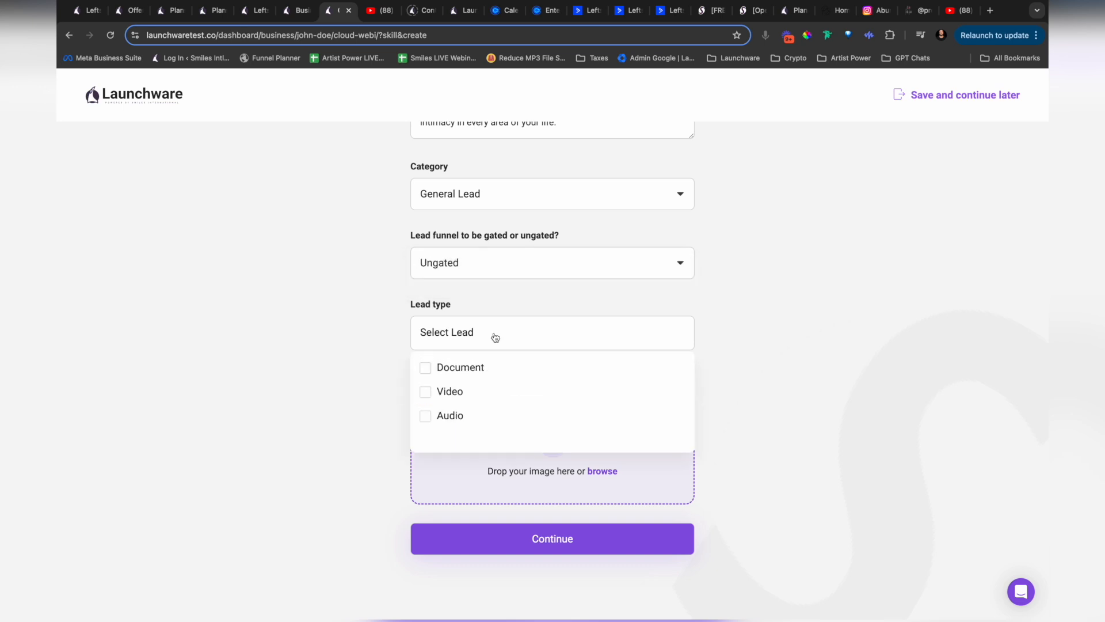
click(424, 403)
click(370, 389)
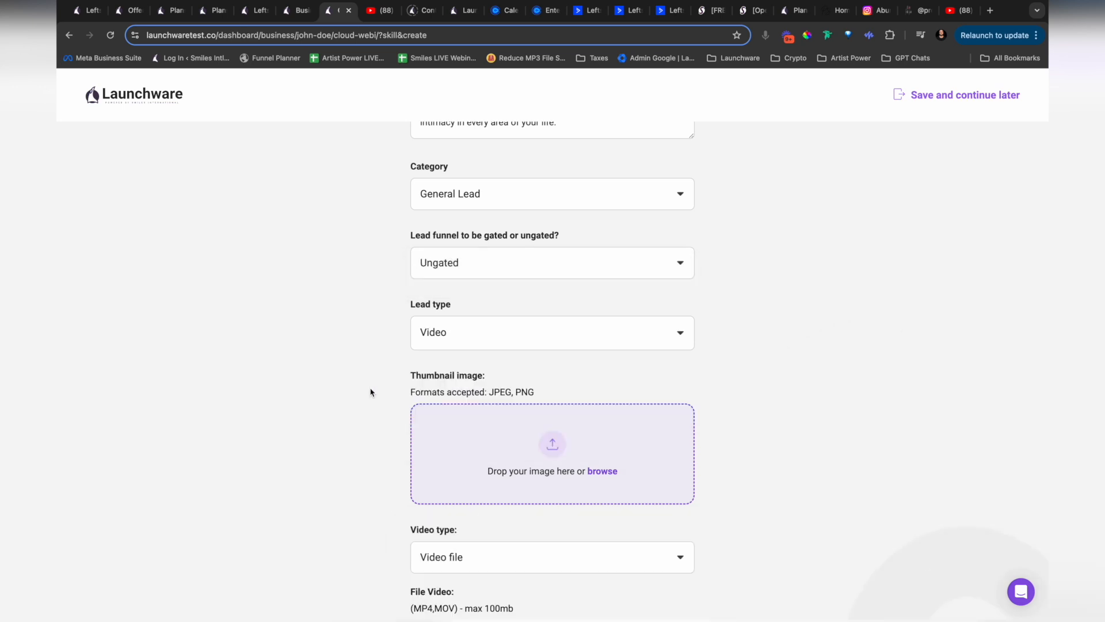
Step: Skip the YouTube video forward to 0:15, capture the player frame as a screenshot for the lead's thumbnail, and return to the lead form
scroll(371, 392, down, 3)
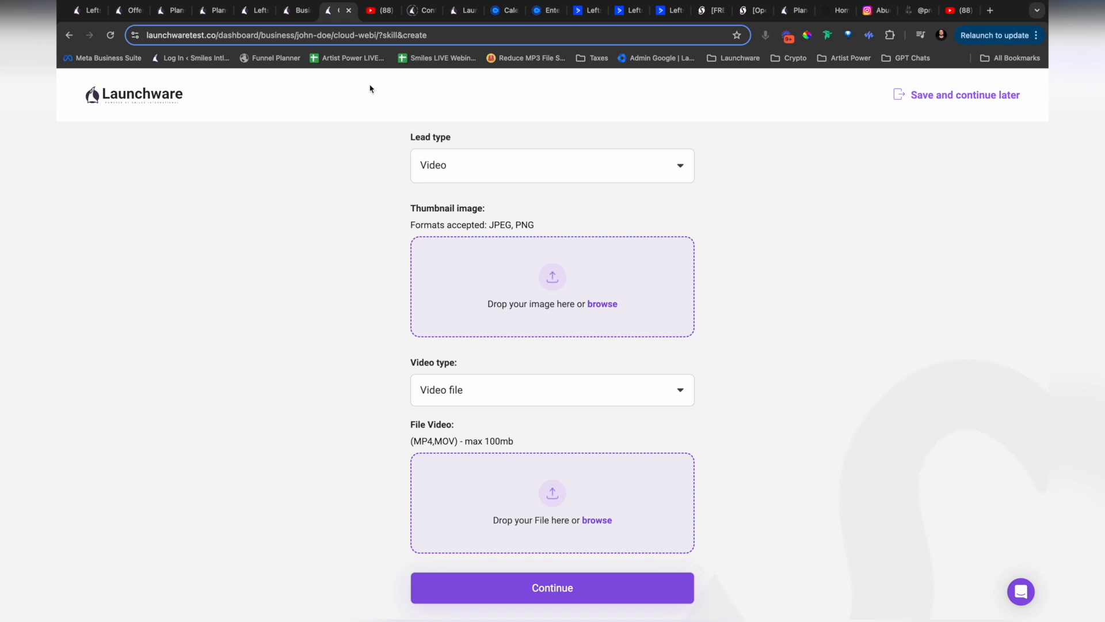
click(378, 12)
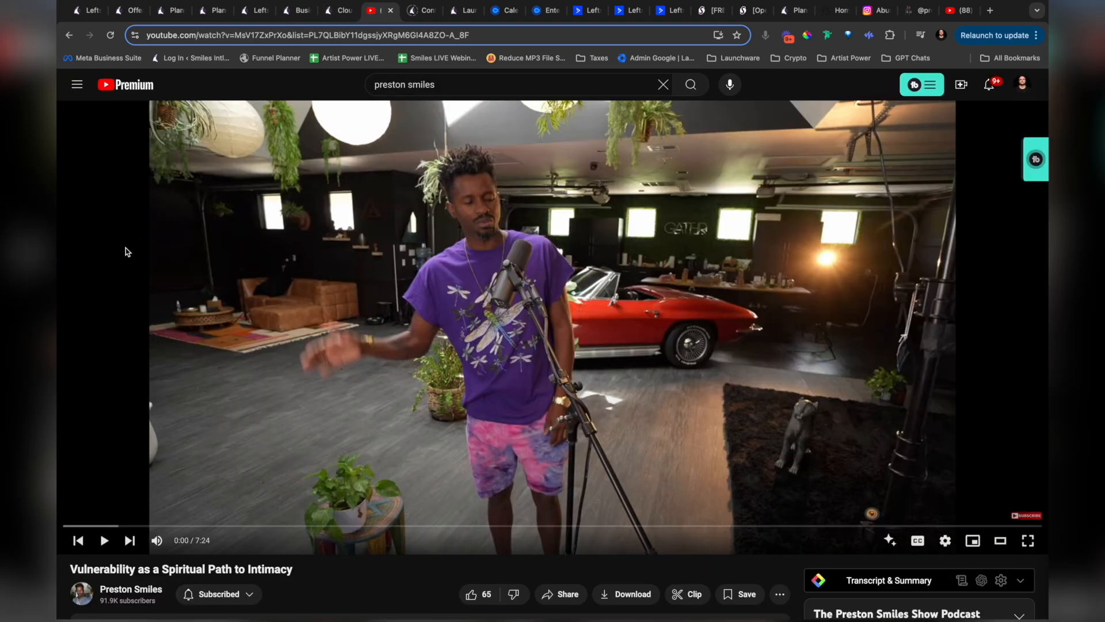
key(Right)
key(Right)
key(Right)
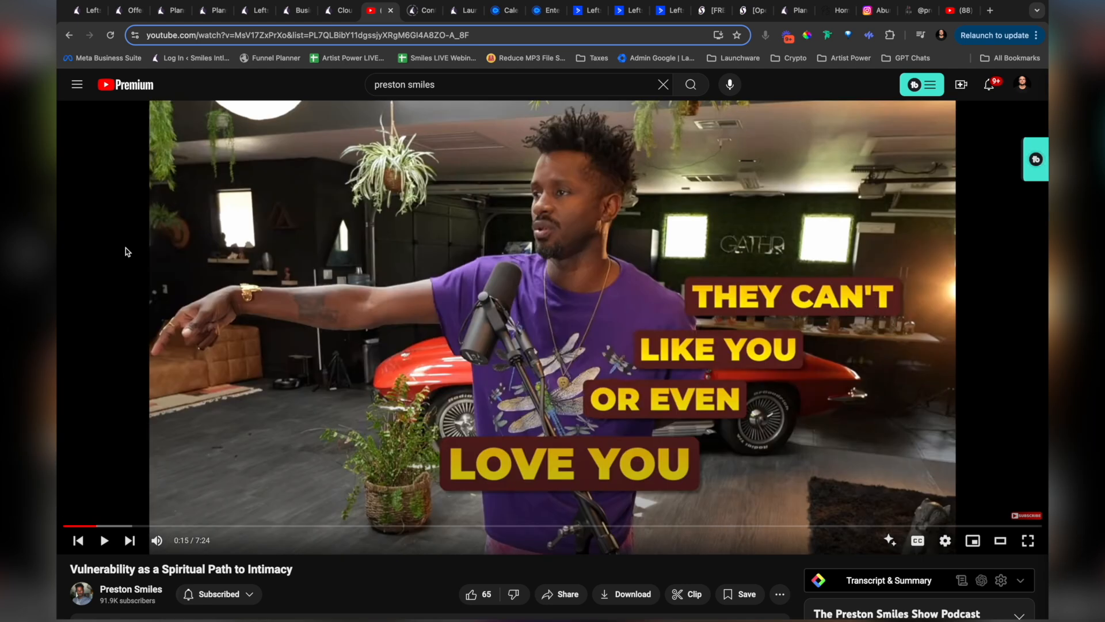
key(super+shift+4)
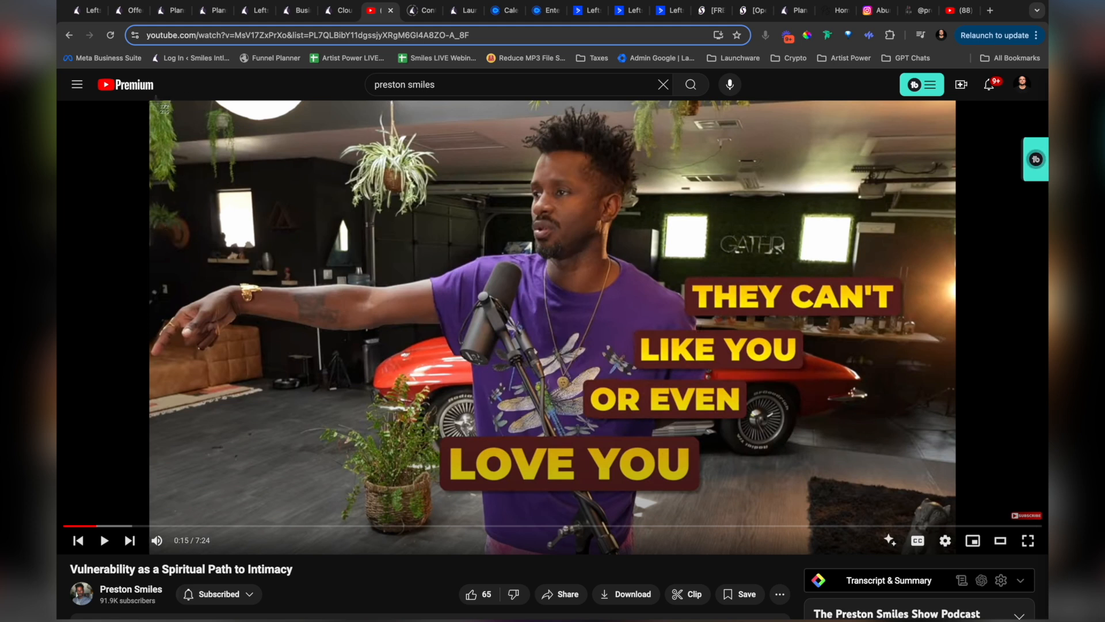
drag(153, 102, 954, 557)
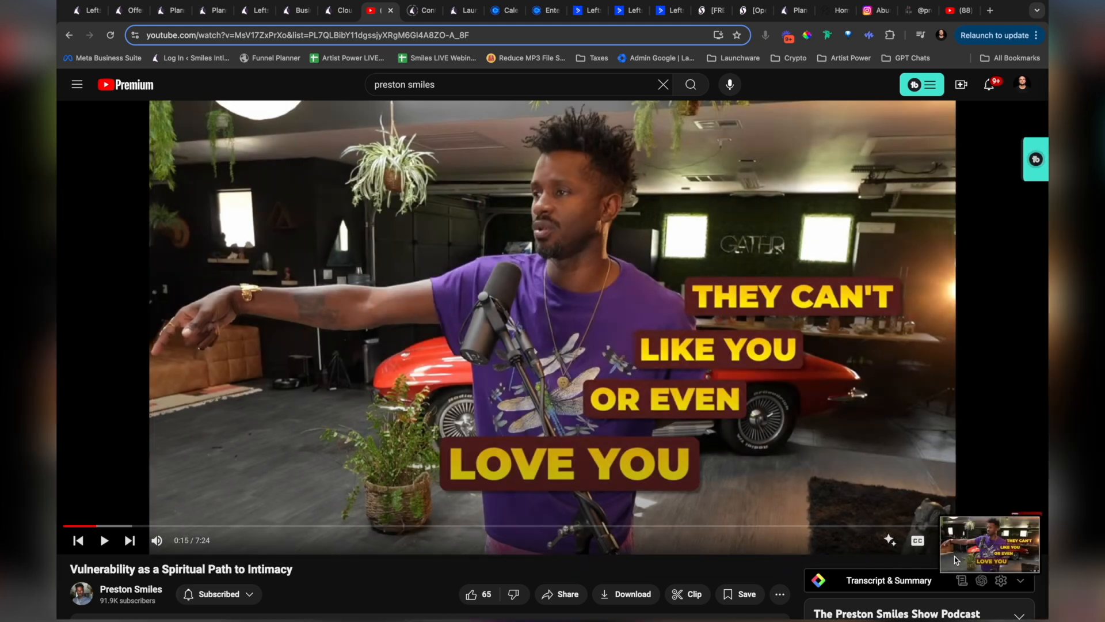
click(340, 19)
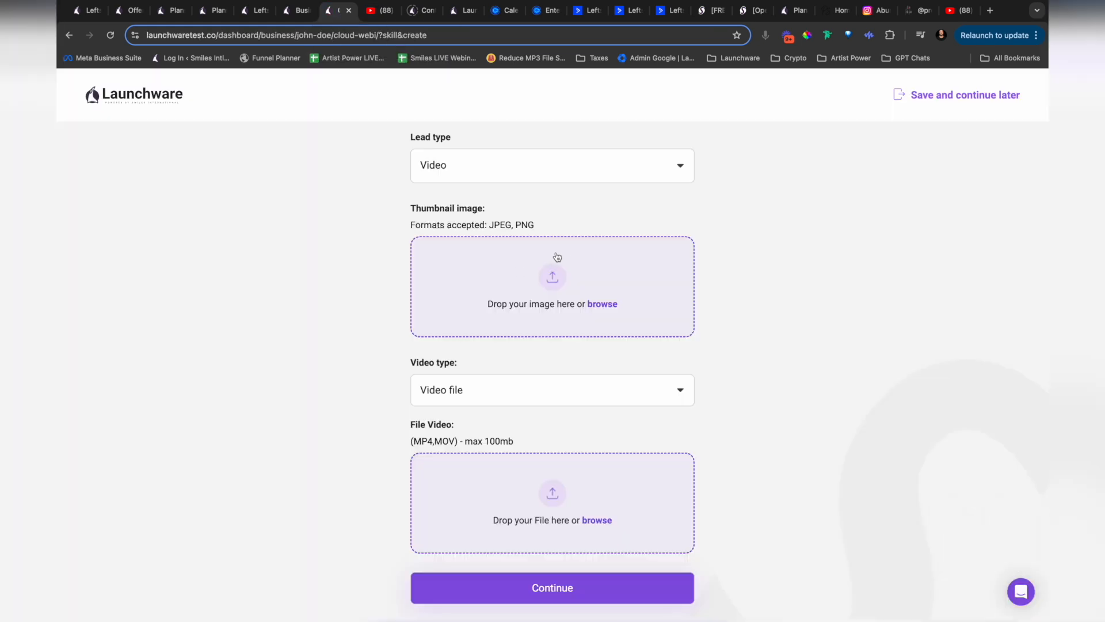
Step: Upload "Screenshot 2024-09-18 at 4.47.32 PM.png" from the Screenshots folder as the lead's thumbnail image
click(554, 280)
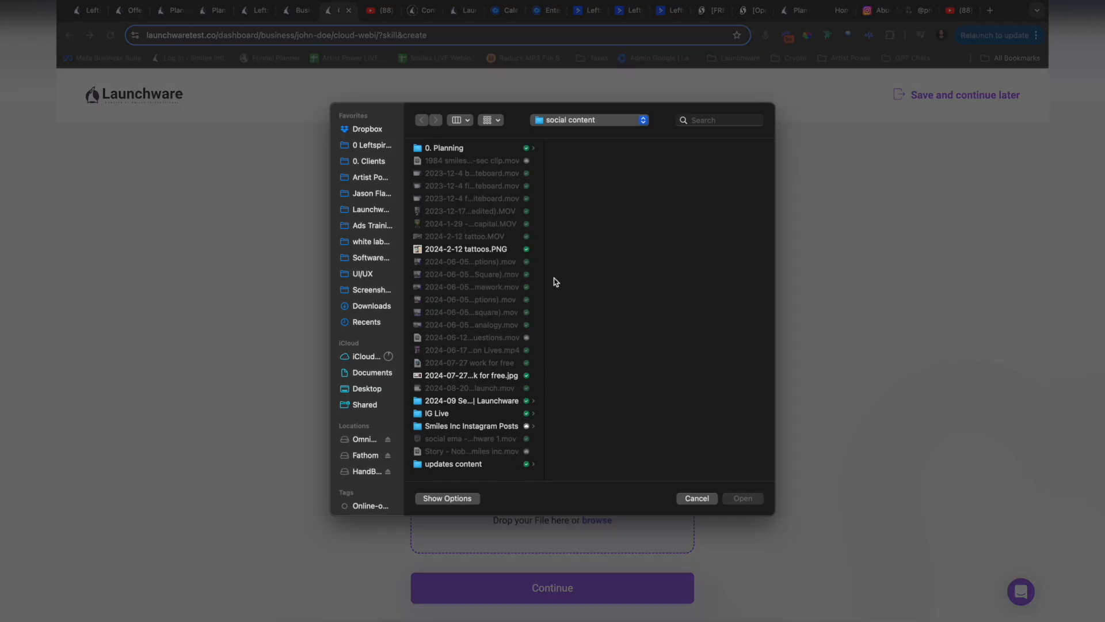
click(364, 290)
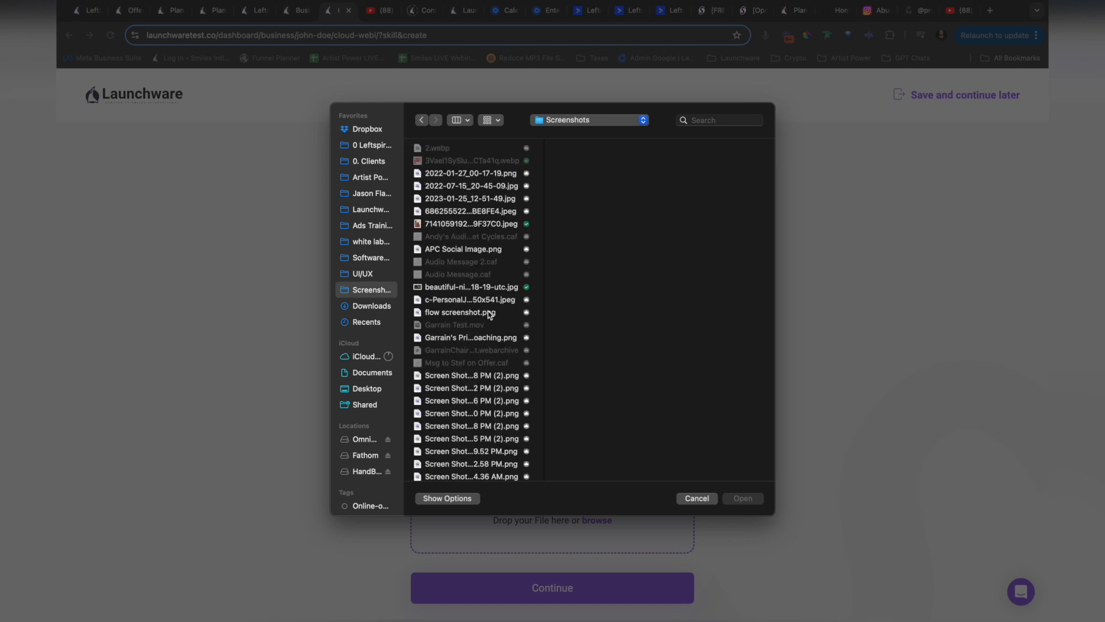
key(Up)
key(Up)
key(Up)
key(Up)
key(Up)
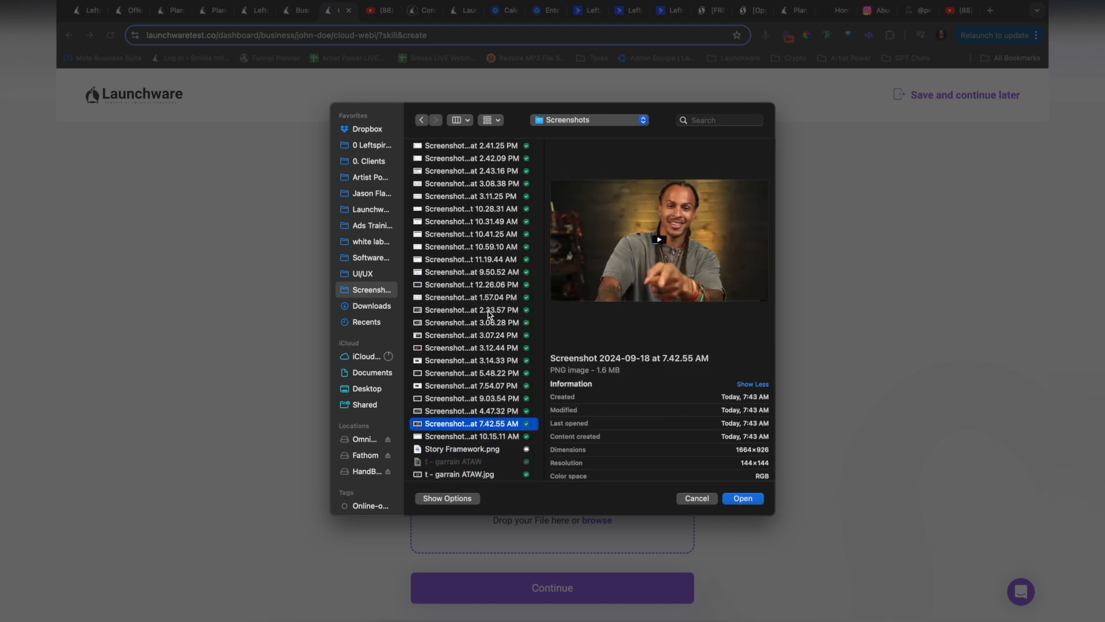
key(Return)
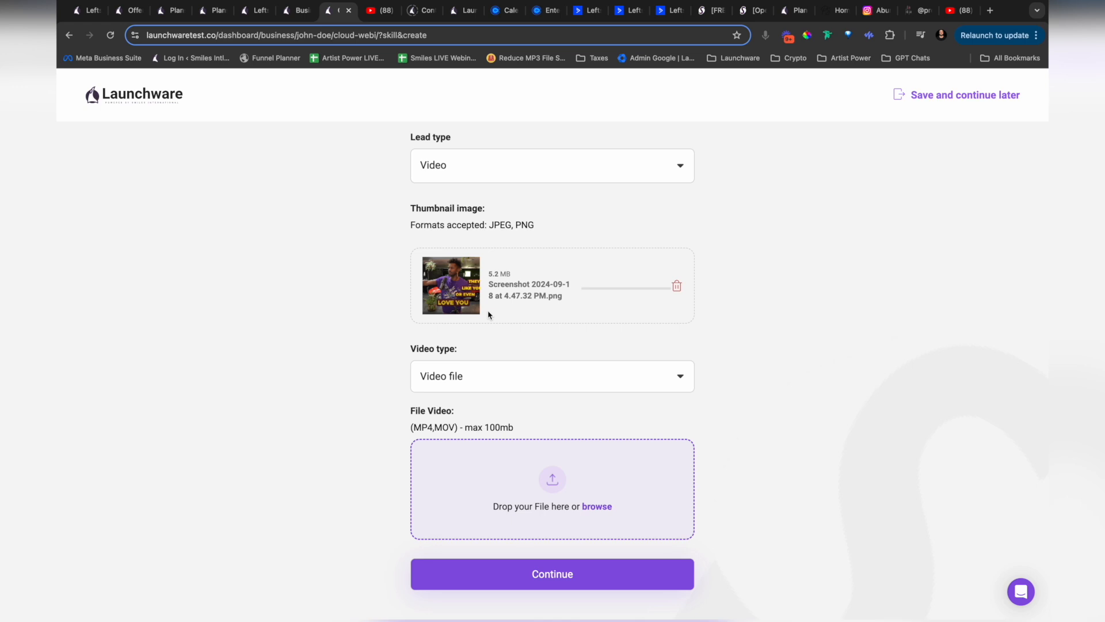
Step: Set the lead's video type to Video link
scroll(372, 343, down, 1)
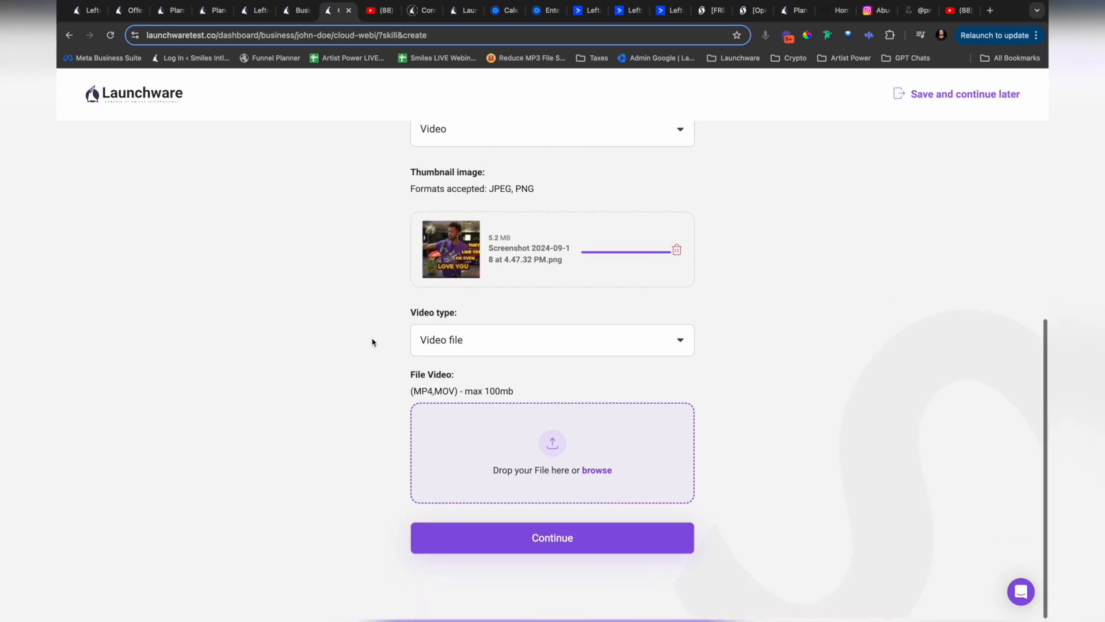
click(487, 346)
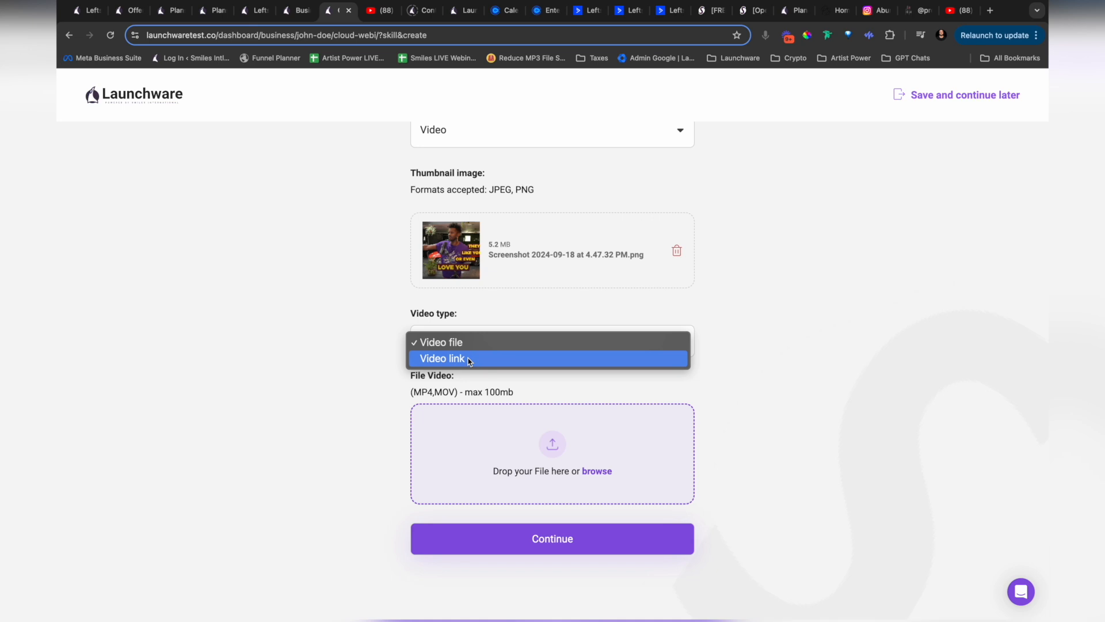
click(470, 359)
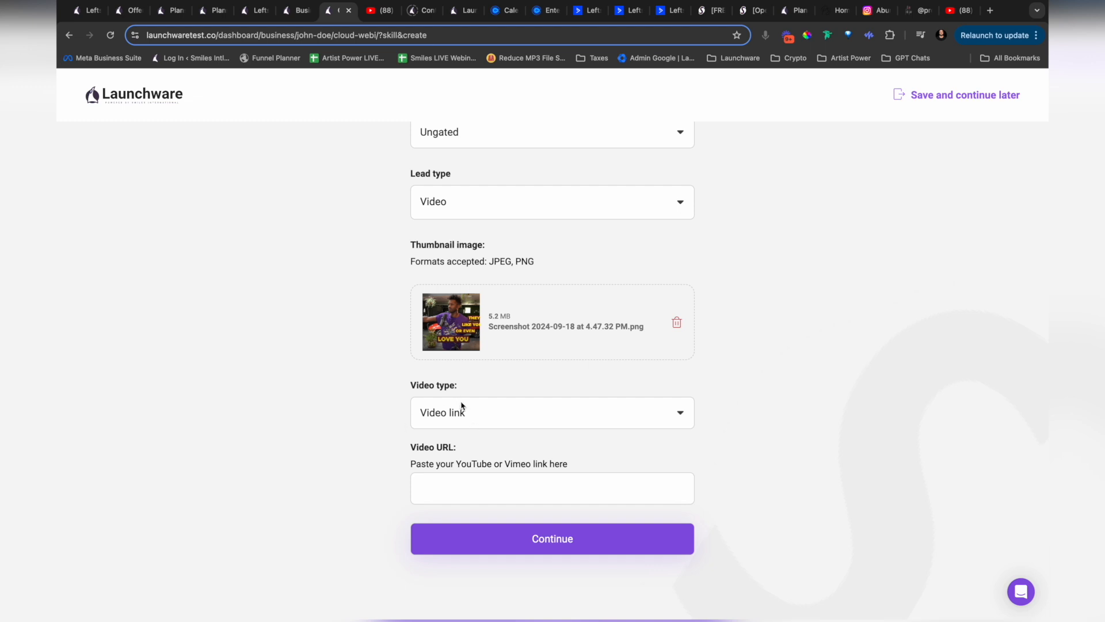
Step: Copy the YouTube video's share link into the lead's Video URL and submit the lead form
click(377, 11)
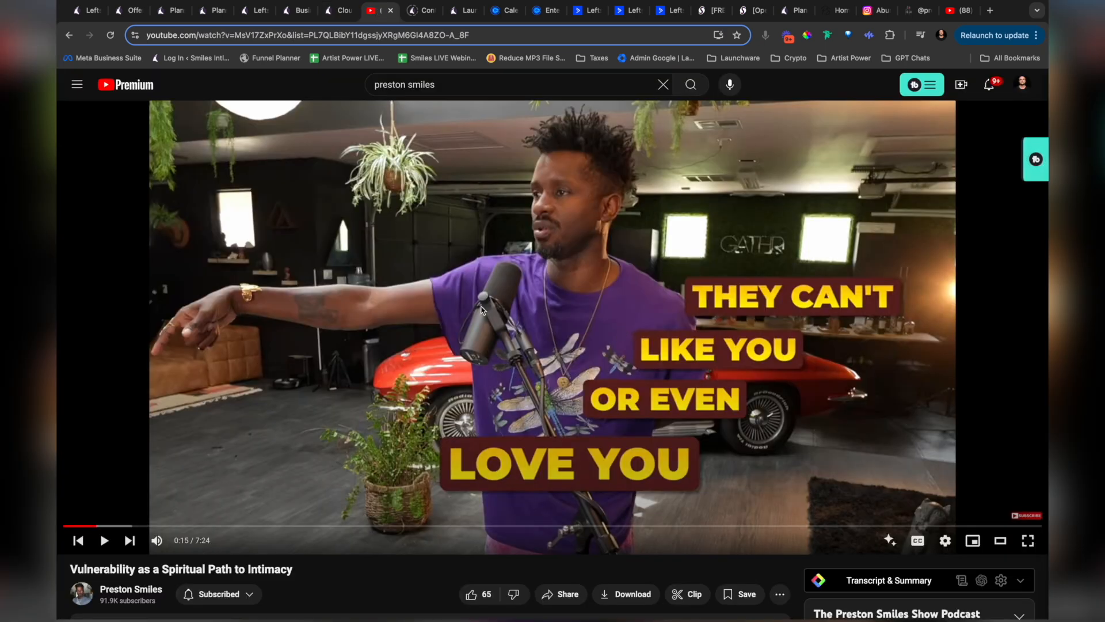
click(563, 594)
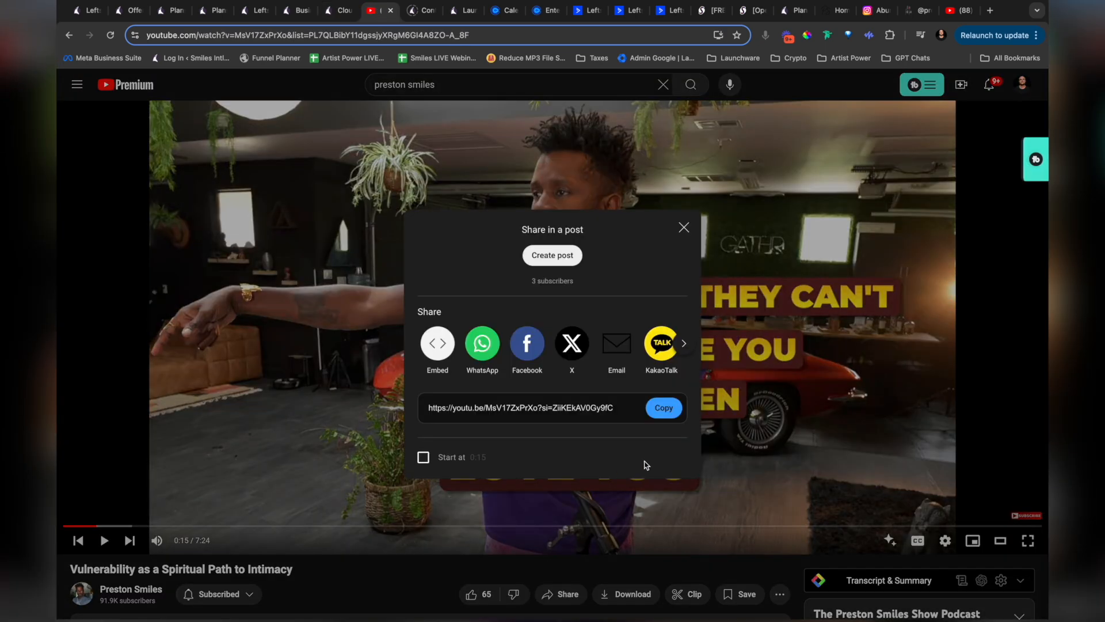
click(663, 408)
click(338, 17)
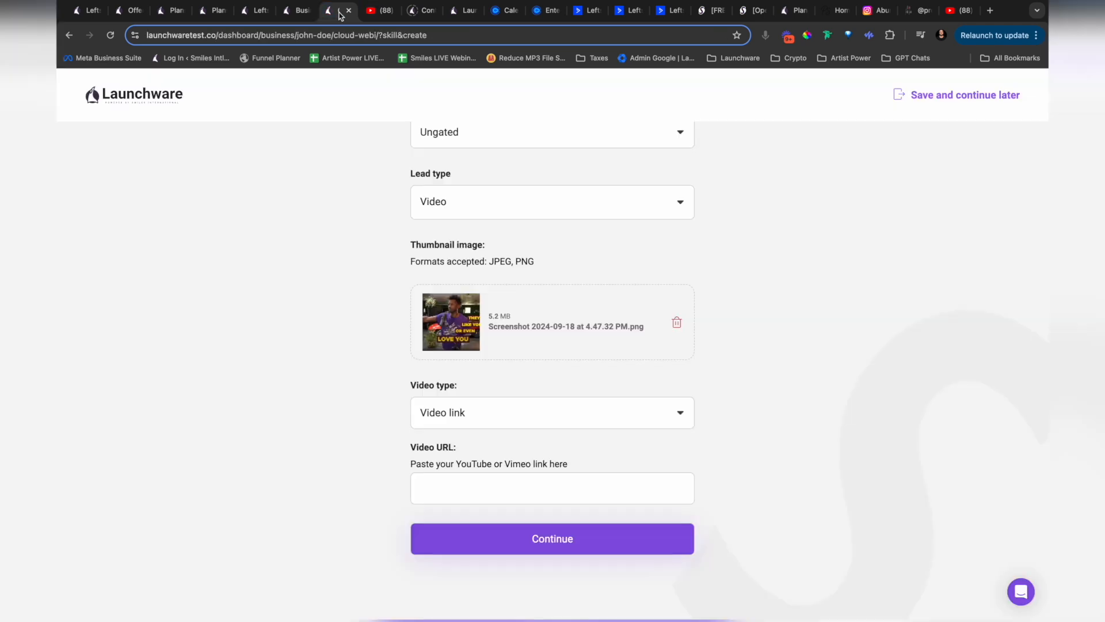
click(464, 479)
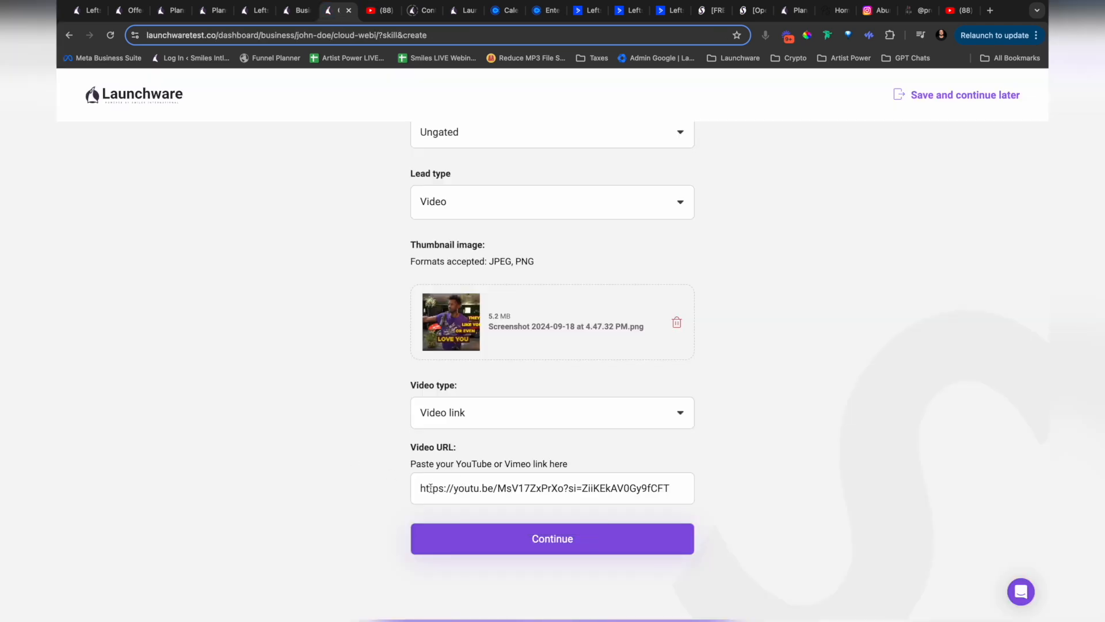
click(518, 540)
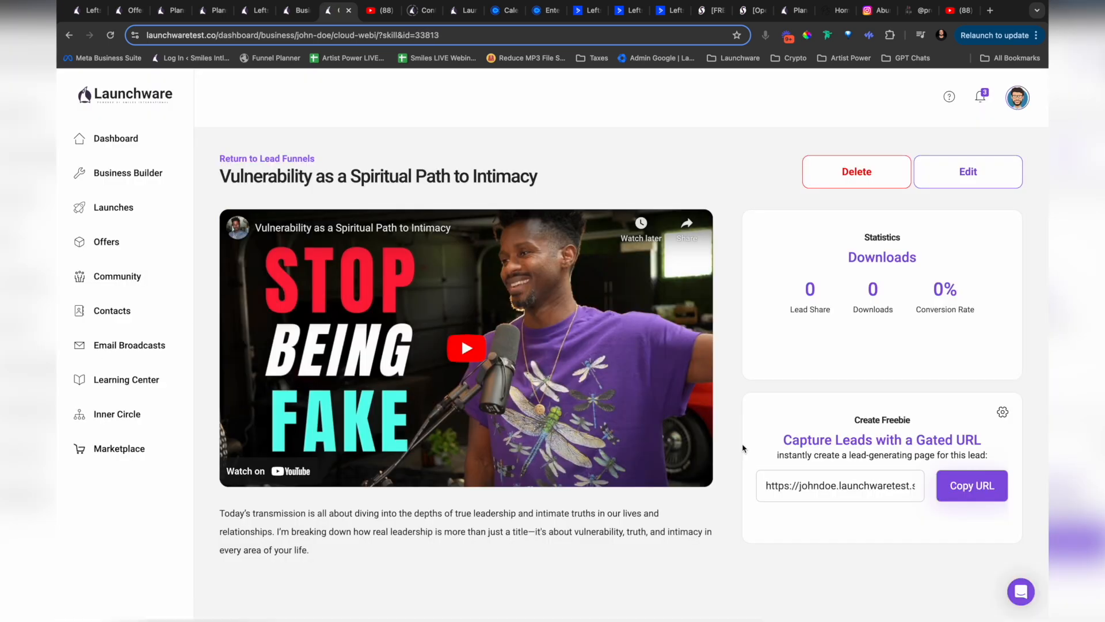
Step: Open the lead's freebie page settings, then save the header logo image from prestonsmiles.com to the Downloads folder
click(1003, 412)
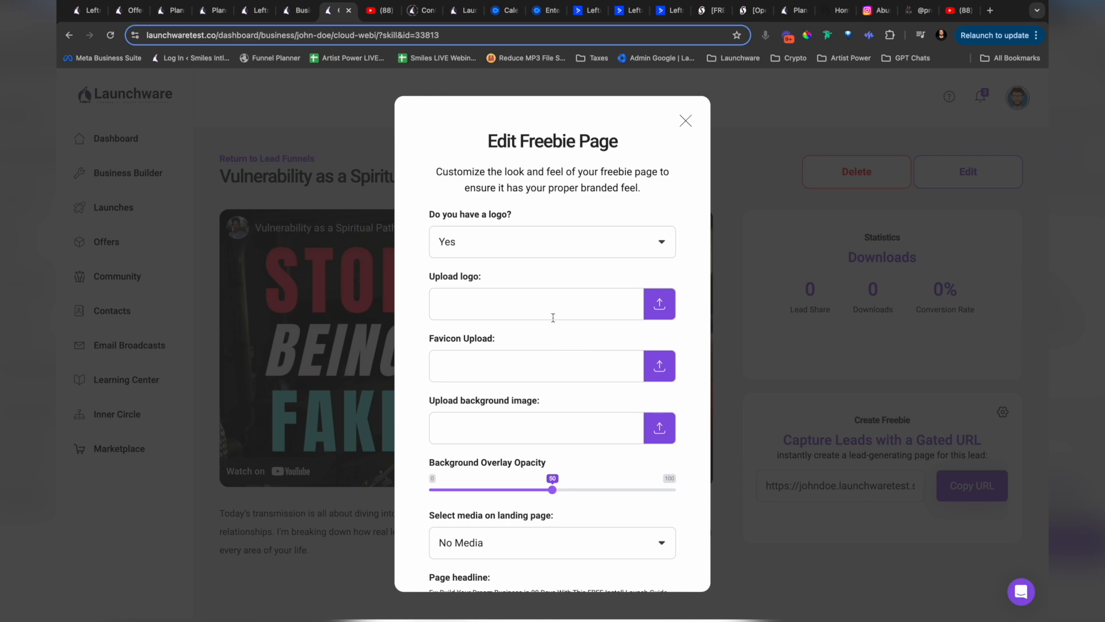
click(921, 11)
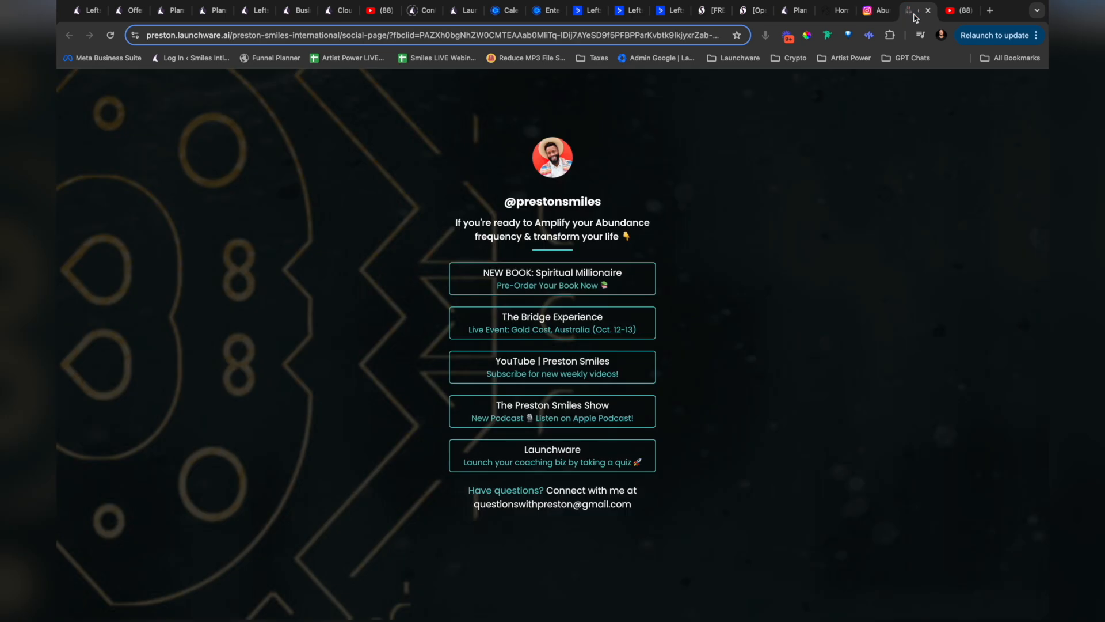
click(841, 11)
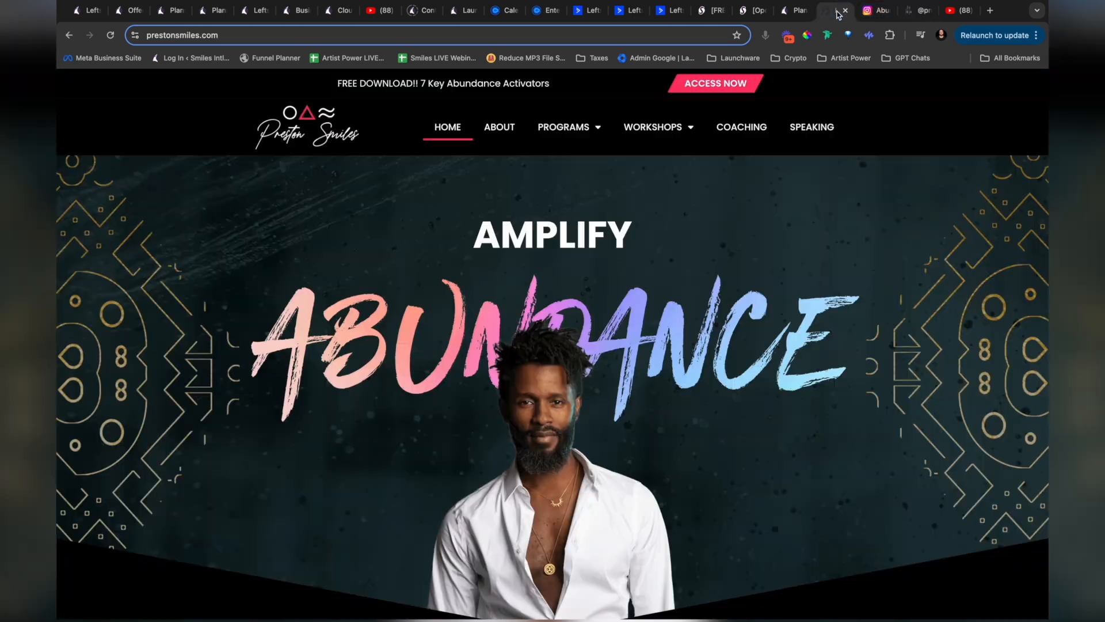
right_click(311, 121)
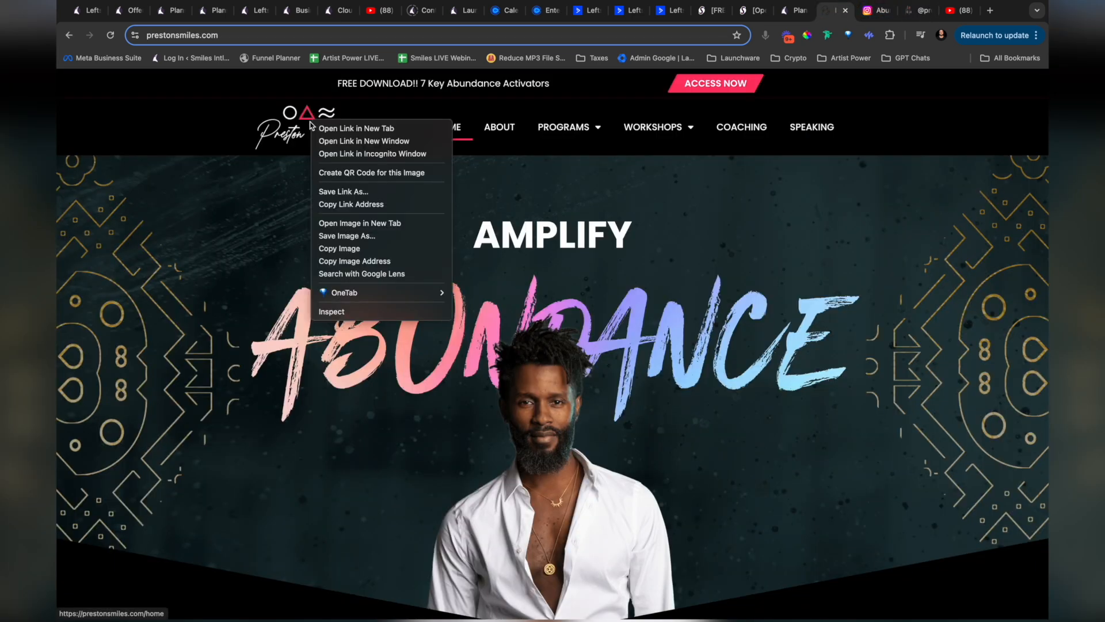
click(345, 236)
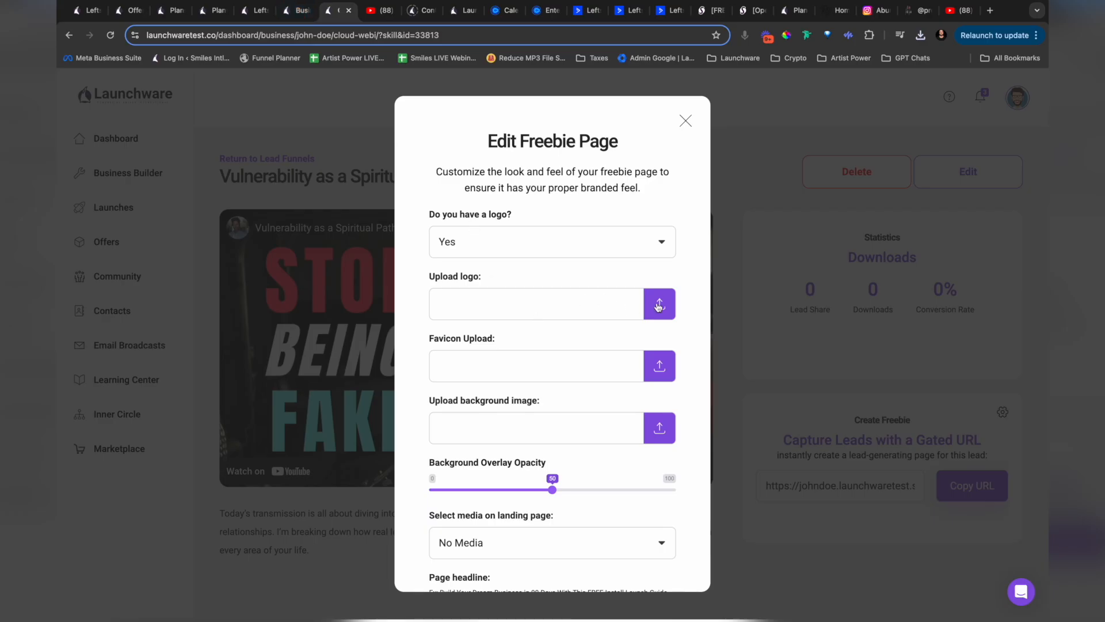
Step: Upload the header logo from the Downloads folder as both the logo and the favicon of the freebie page
click(658, 304)
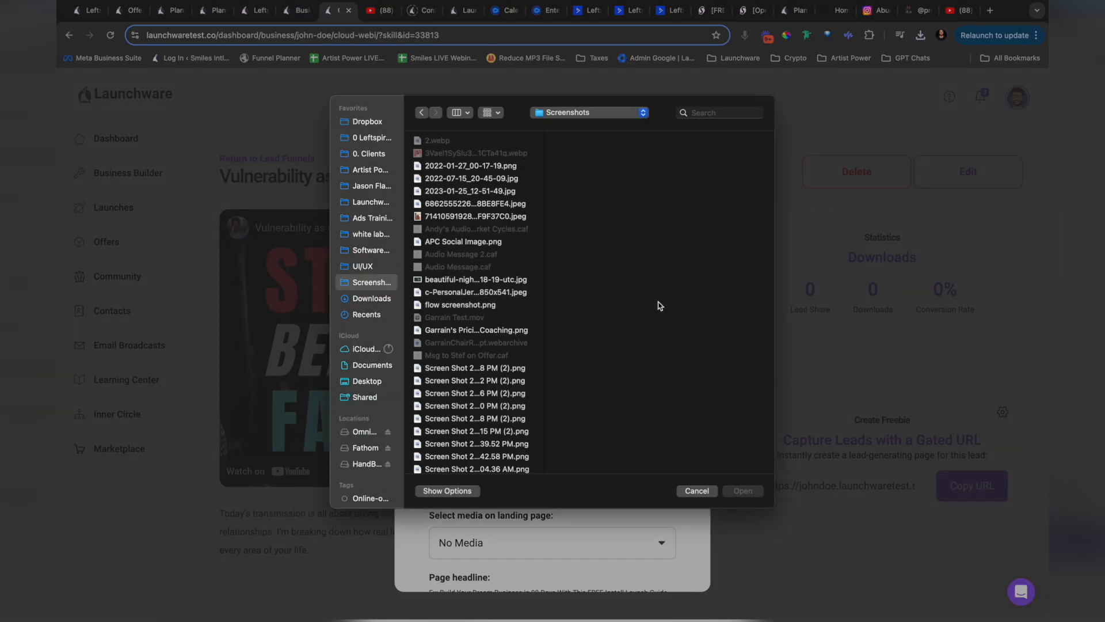
click(362, 305)
double_click(444, 180)
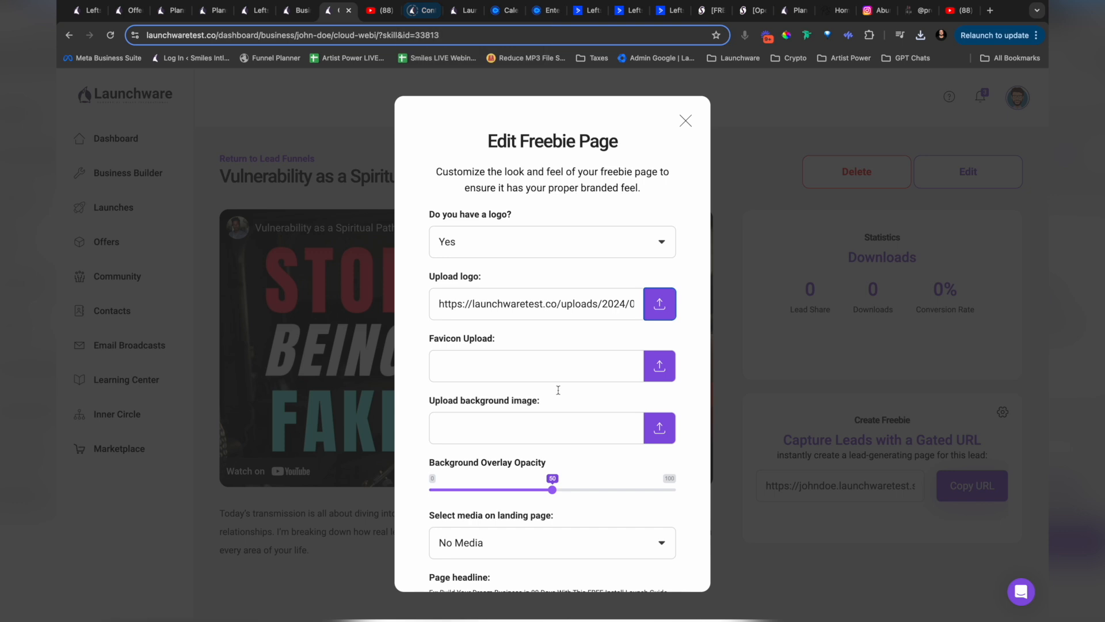
click(660, 366)
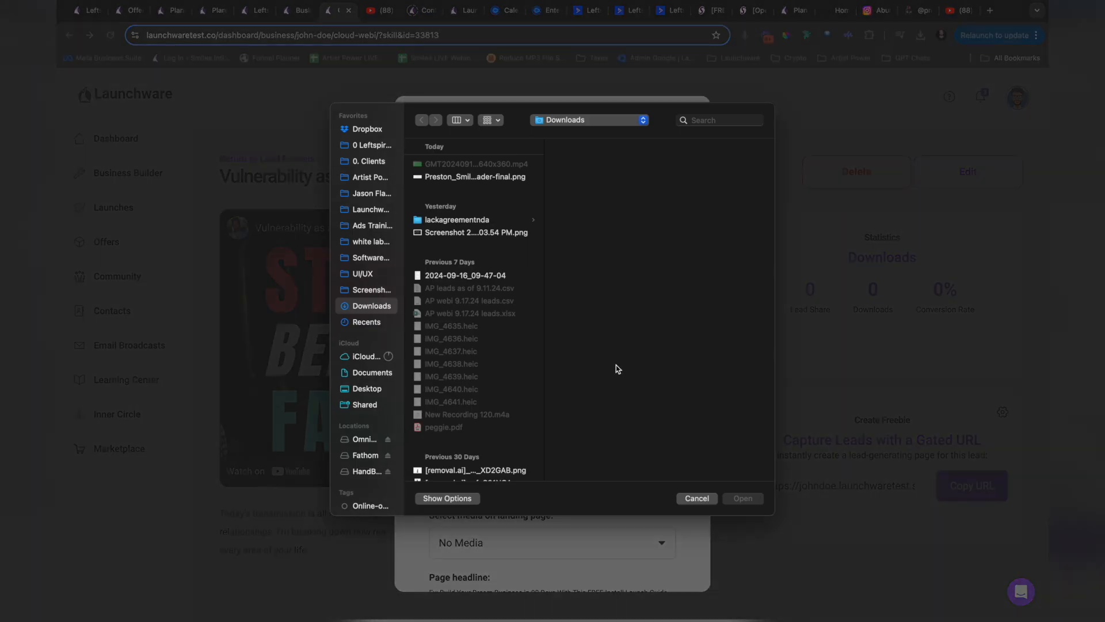
double_click(476, 177)
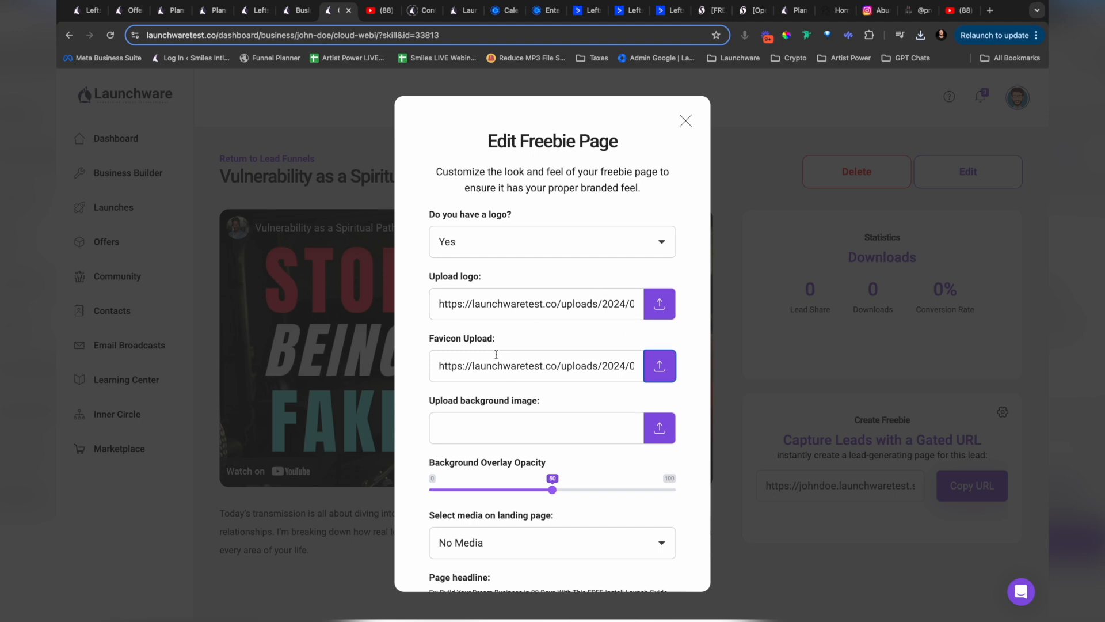
Step: Change how the Downloads files are arranged and upload one of its images as the freebie page's background
scroll(496, 354, down, 4)
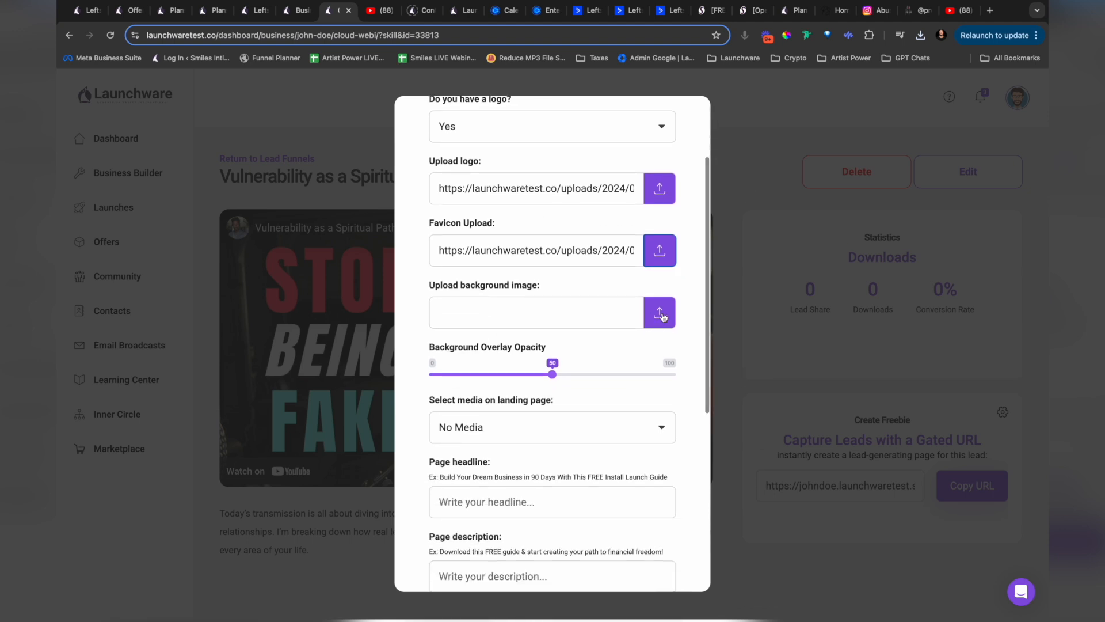
click(661, 314)
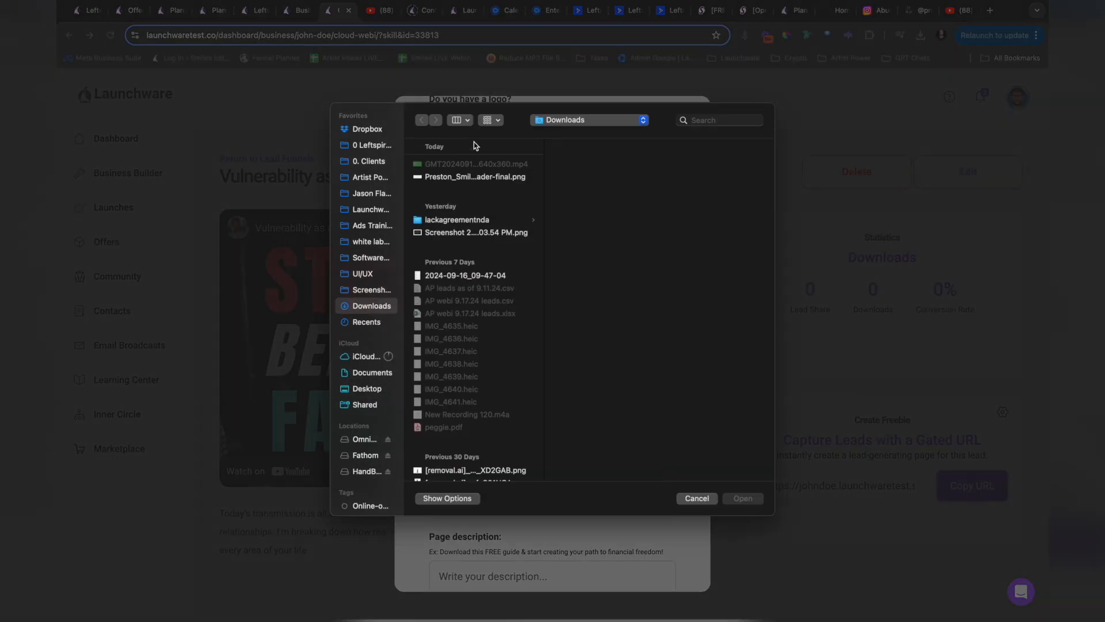
click(497, 121)
click(500, 149)
scroll(536, 149, down, 10)
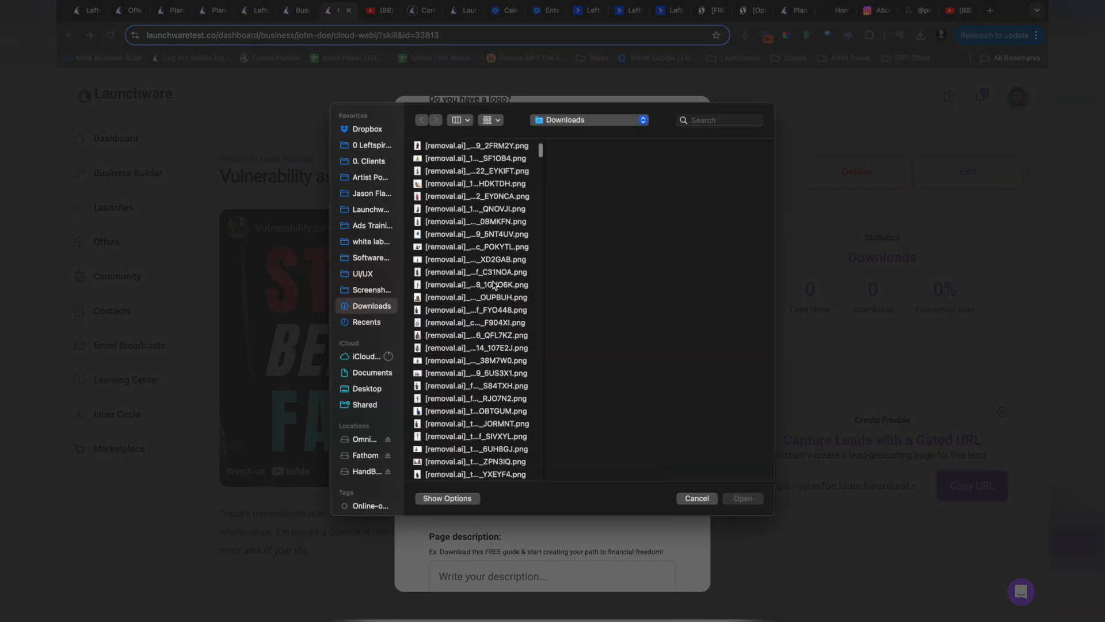
click(452, 339)
double_click(452, 339)
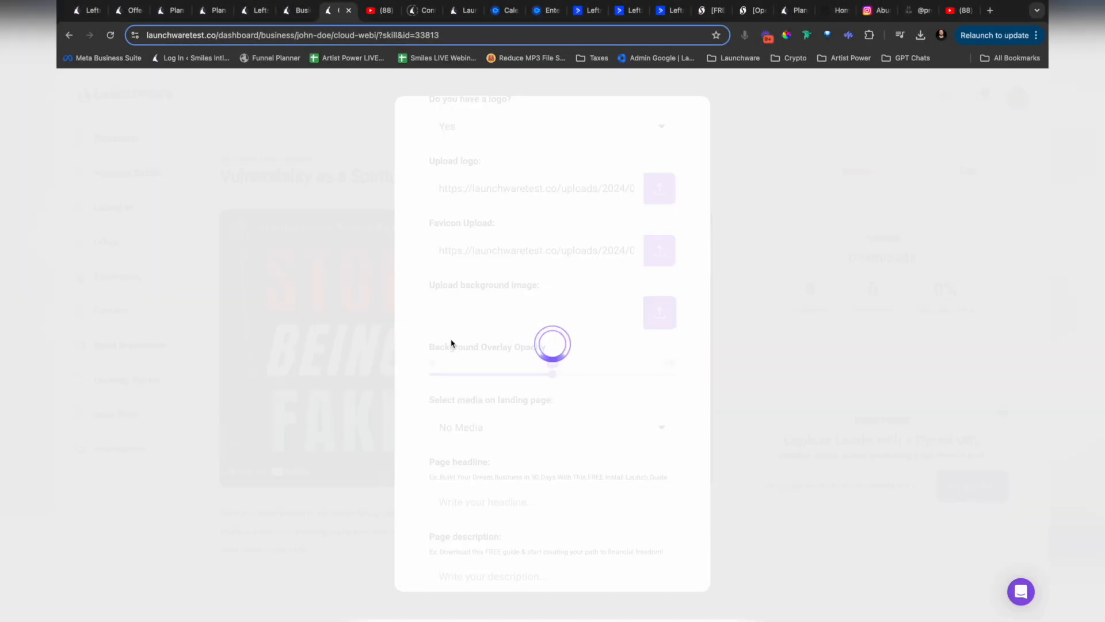
Step: Sample the pink of the ACCESS NOW banner on prestonsmiles.com with ColorPick Eyedropper and copy its hex code FF3266
scroll(409, 341, down, 3)
scroll(409, 341, down, 1)
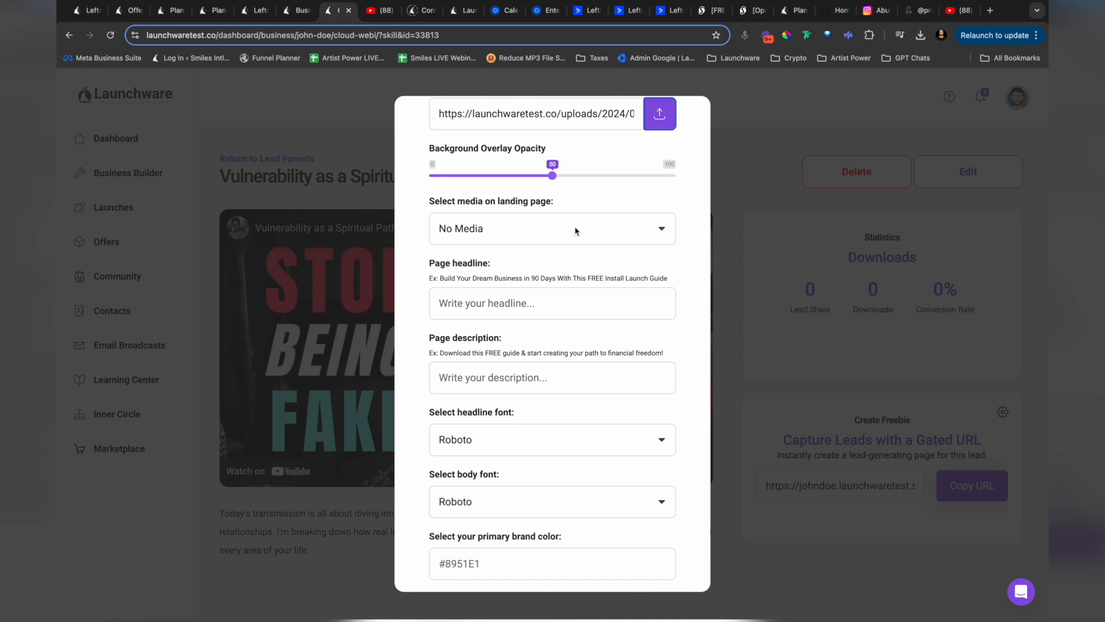
scroll(541, 278, down, 3)
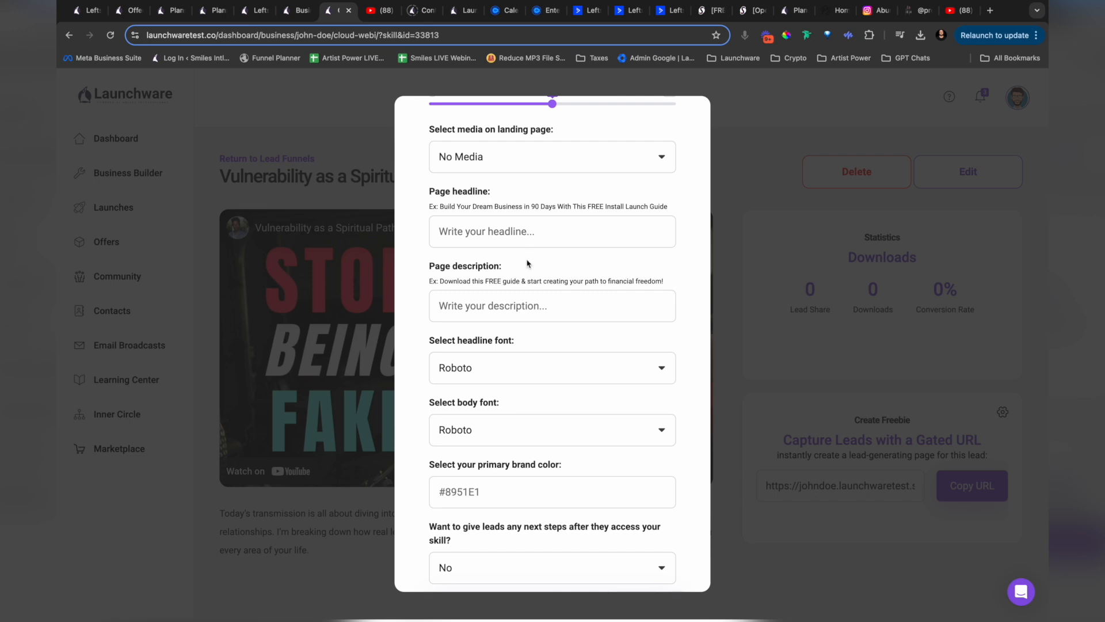
scroll(506, 403, down, 2)
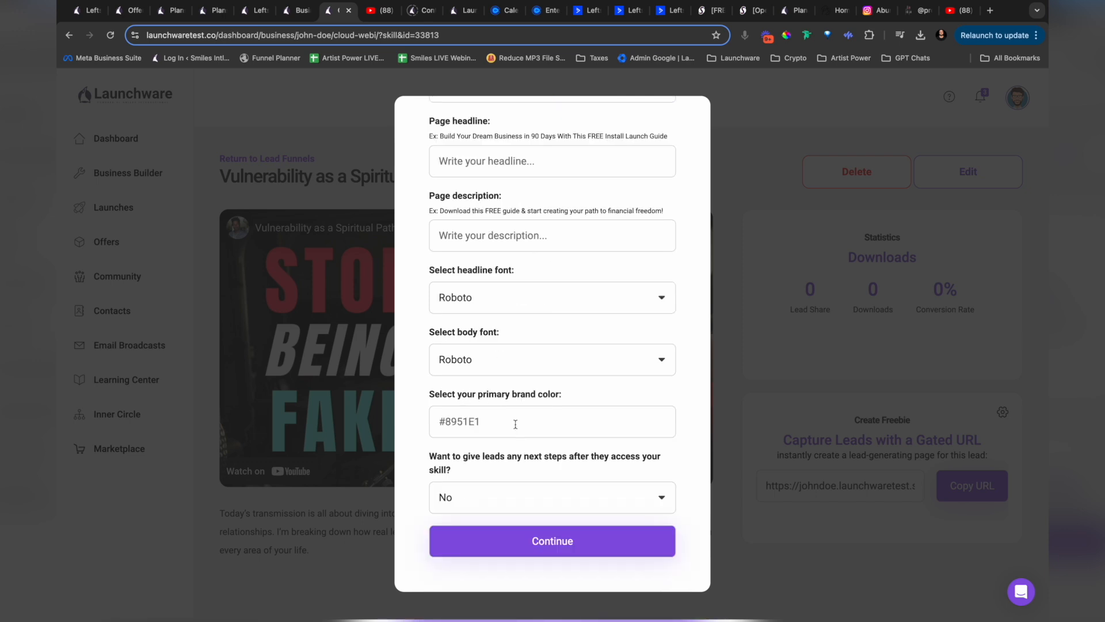
click(837, 13)
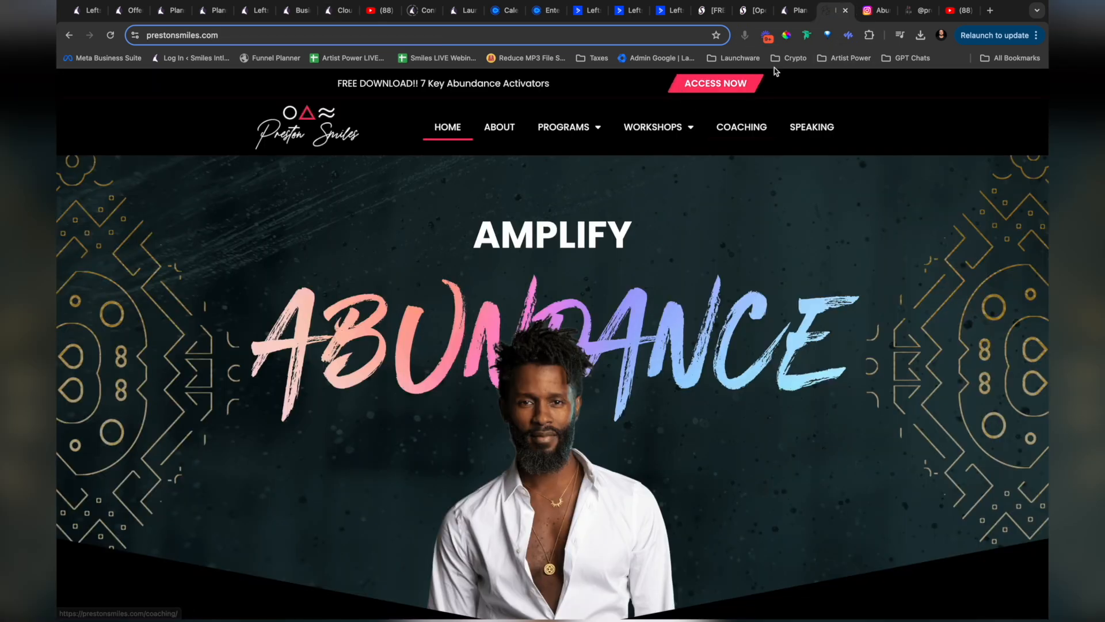
click(787, 36)
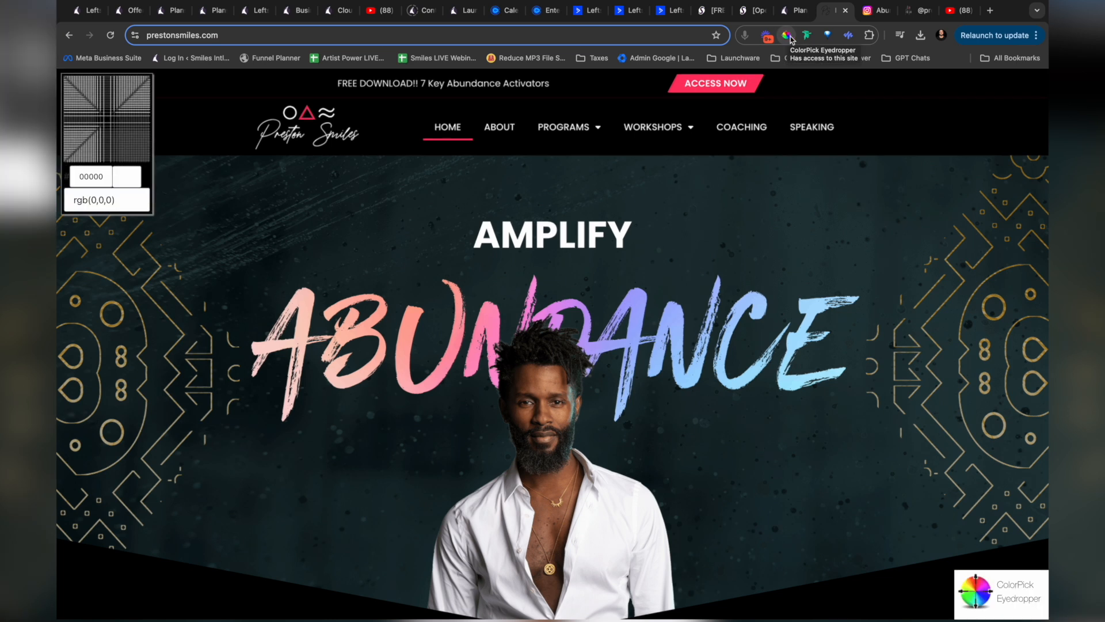
click(677, 88)
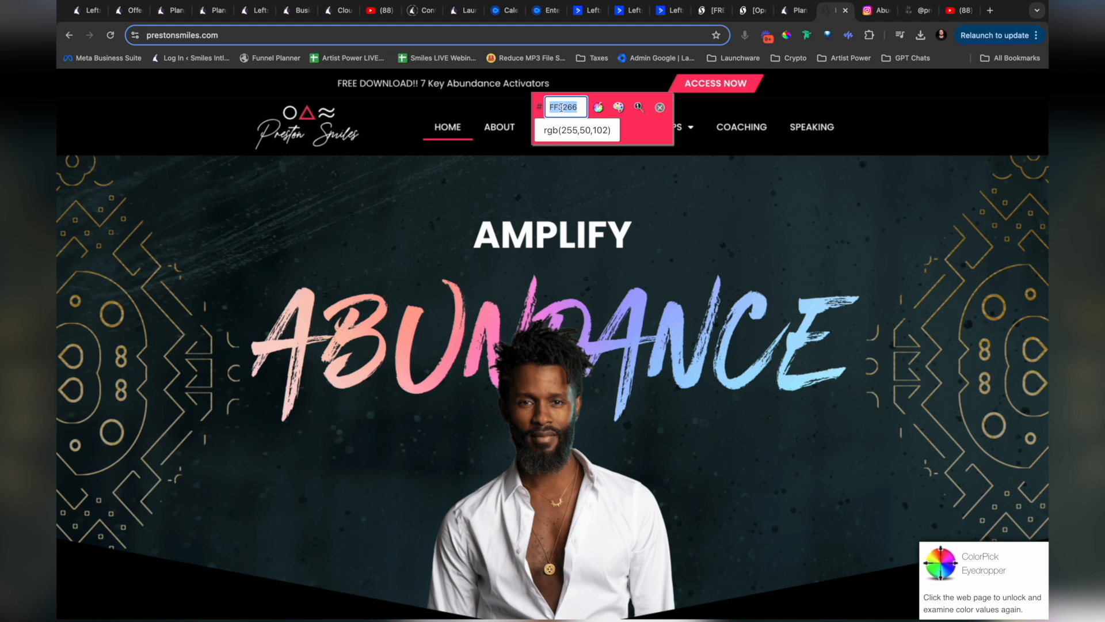
click(658, 110)
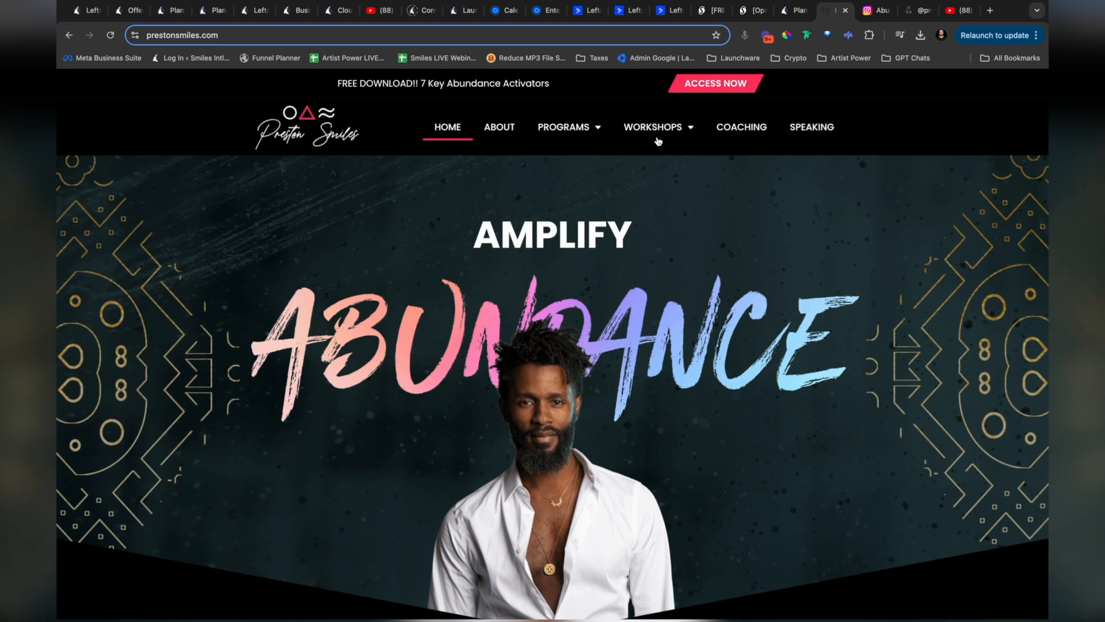
Step: Return to the freebie page settings in Launchware and set the primary brand color to #FF3266
click(294, 13)
click(337, 14)
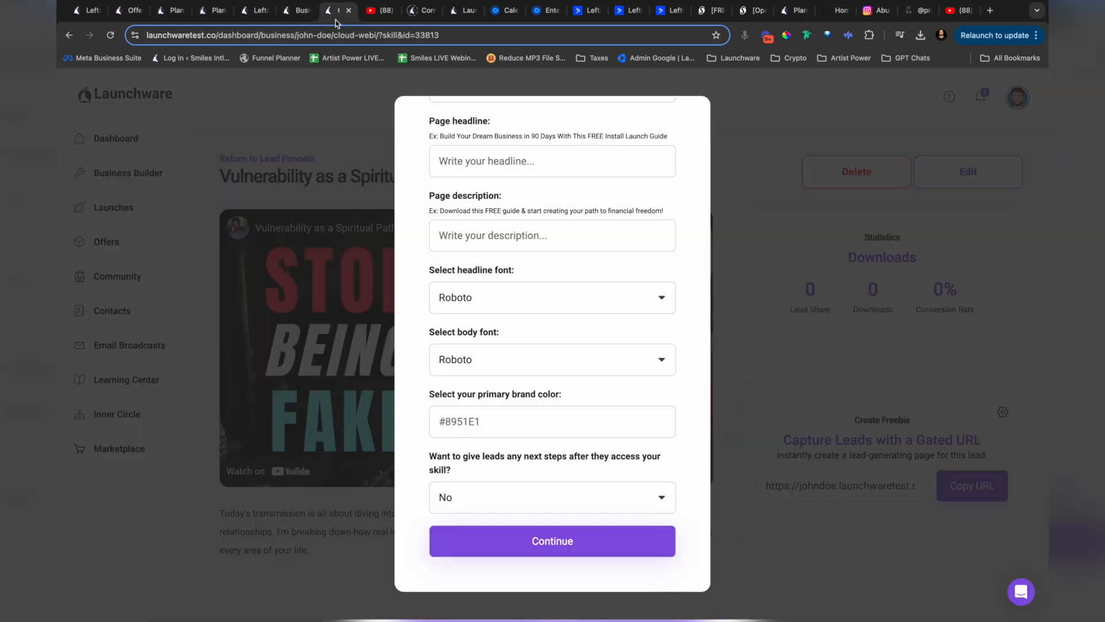
click(469, 423)
double_click(464, 422)
text(FF3266)
click(424, 413)
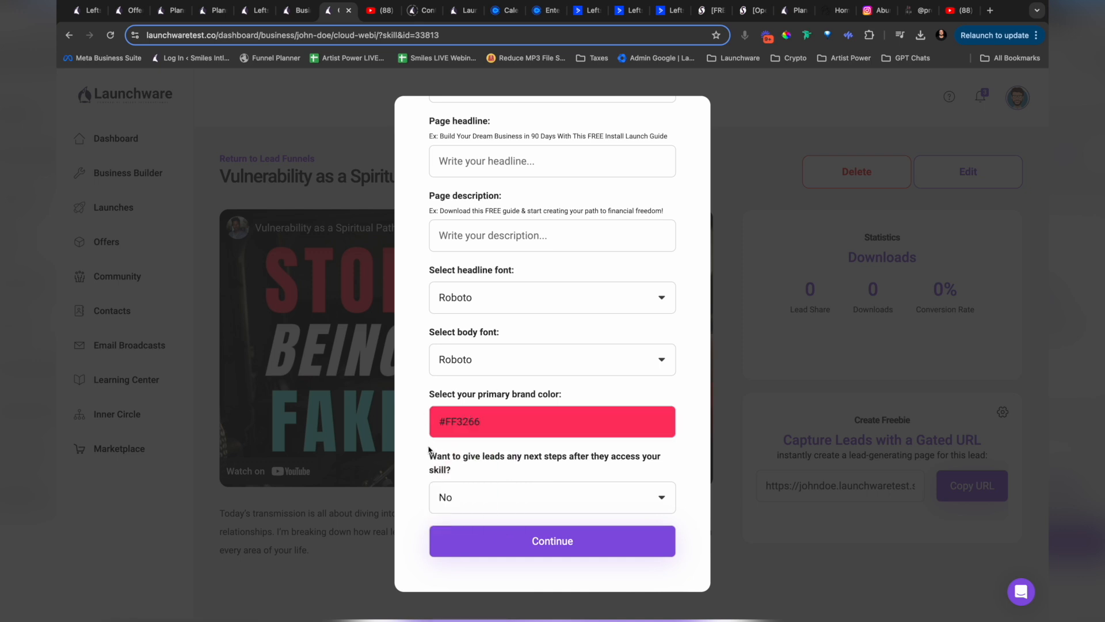
Step: Set the freebie page's headline font to Montserrat and turn on next steps for leads after they access the skill
click(510, 301)
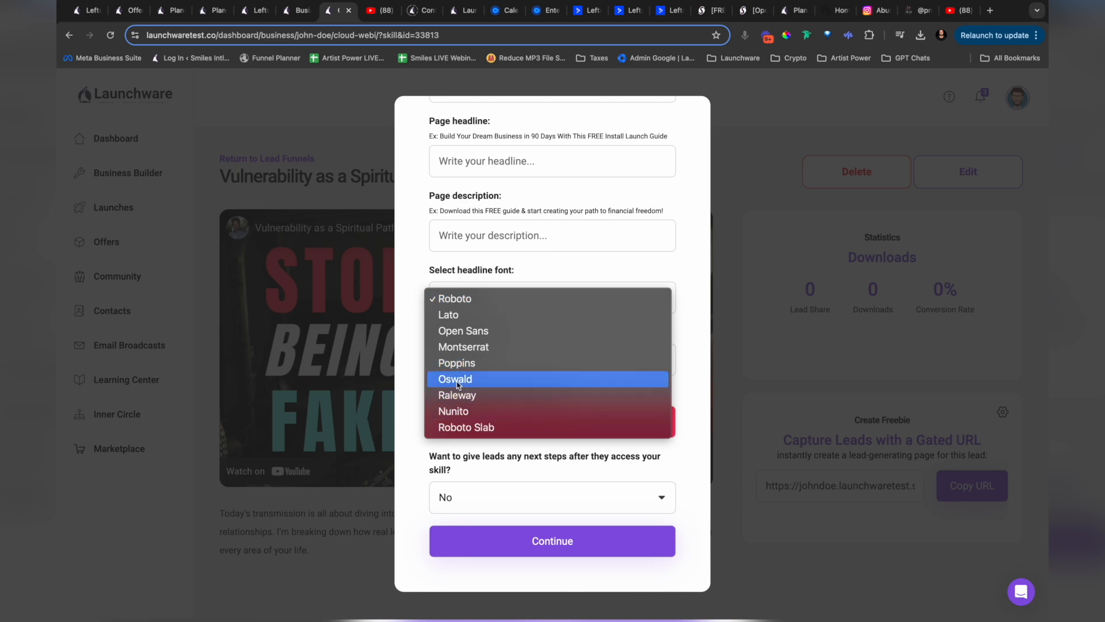
click(466, 348)
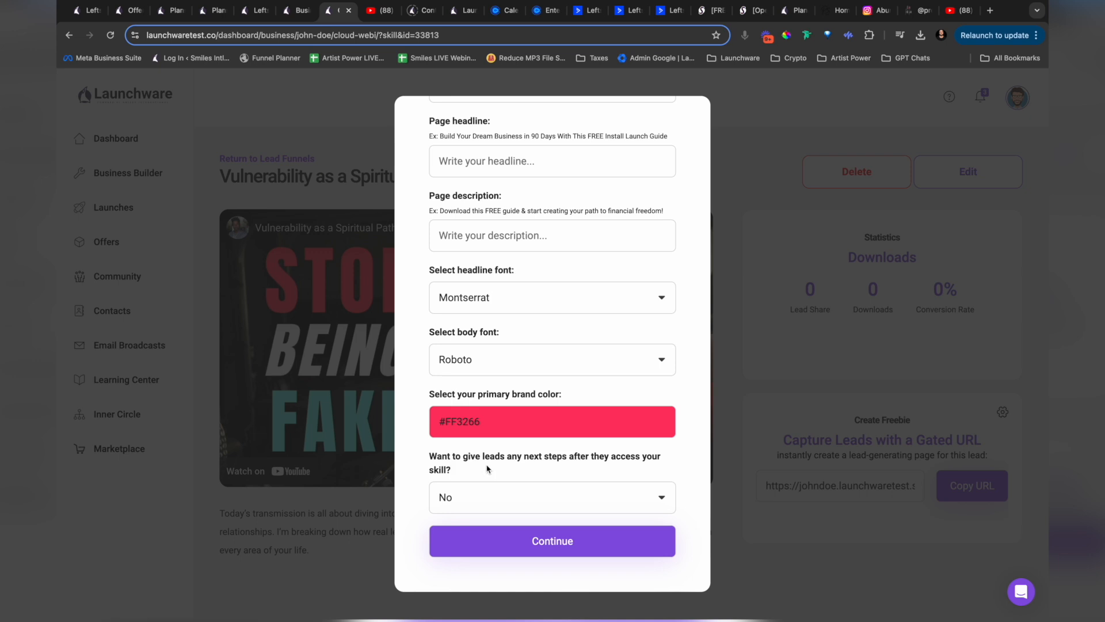
click(493, 506)
click(462, 485)
Step: Enter the next step message "Ready to unlock your true abundance?" with the call to action "Book a 1:1 call HERE!"
scroll(462, 485, down, 3)
click(480, 373)
text(R)
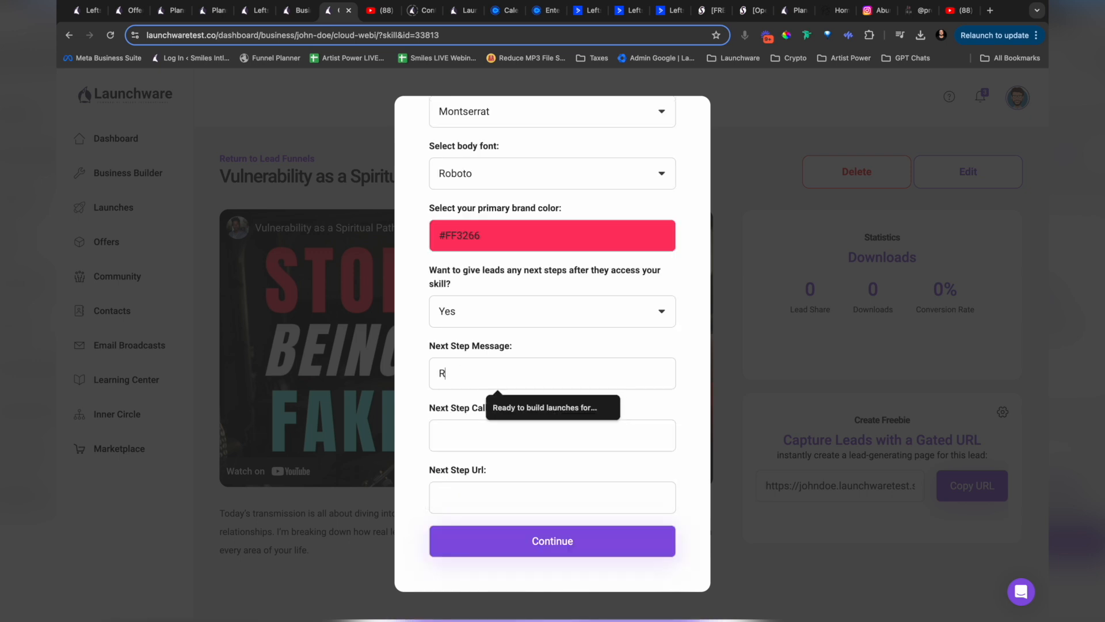
text(eady )
text(to unlock y our t)
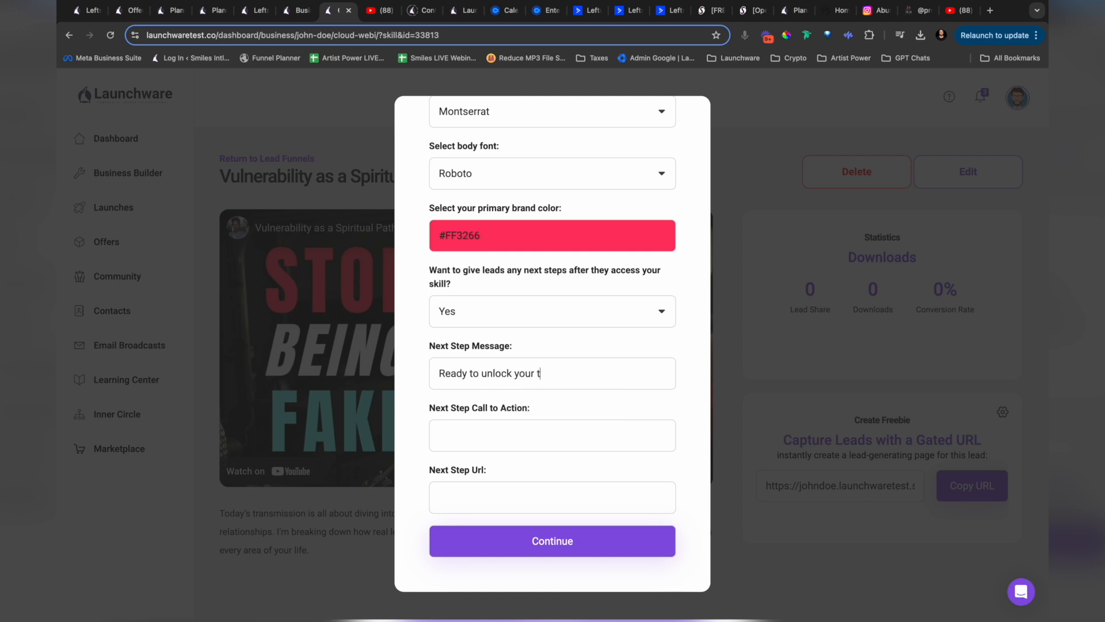
text(rue abundance?)
key(Tab)
text(Book a)
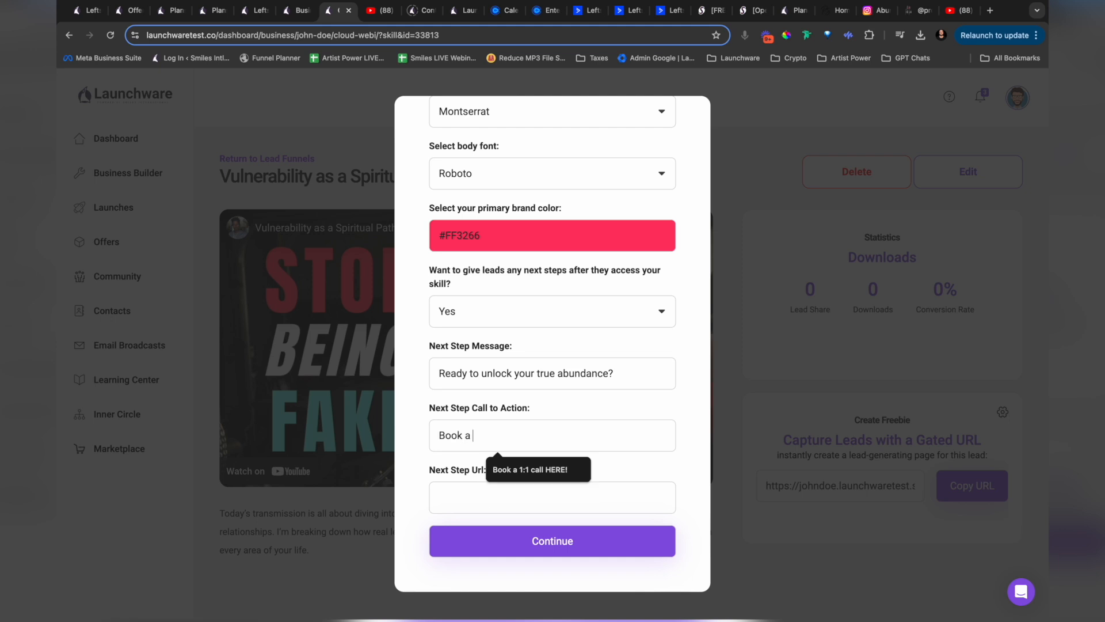
key(Down)
key(Return)
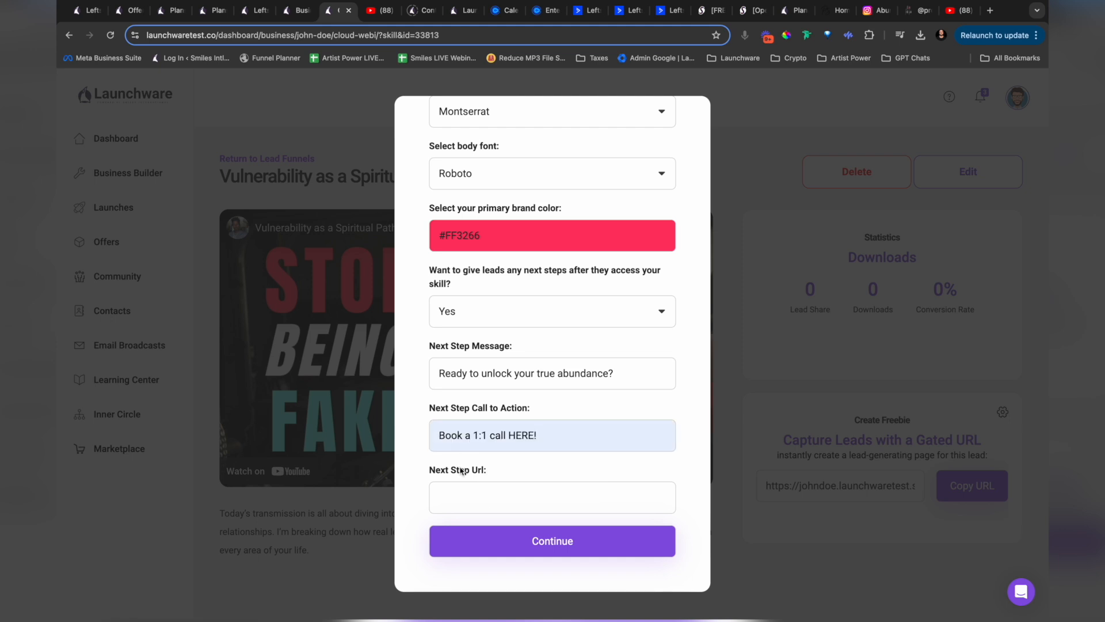
Step: Copy the Business Evaluation Call with Growth Expert link from Calendly, enter it as the next step URL and submit the freebie settings
click(502, 10)
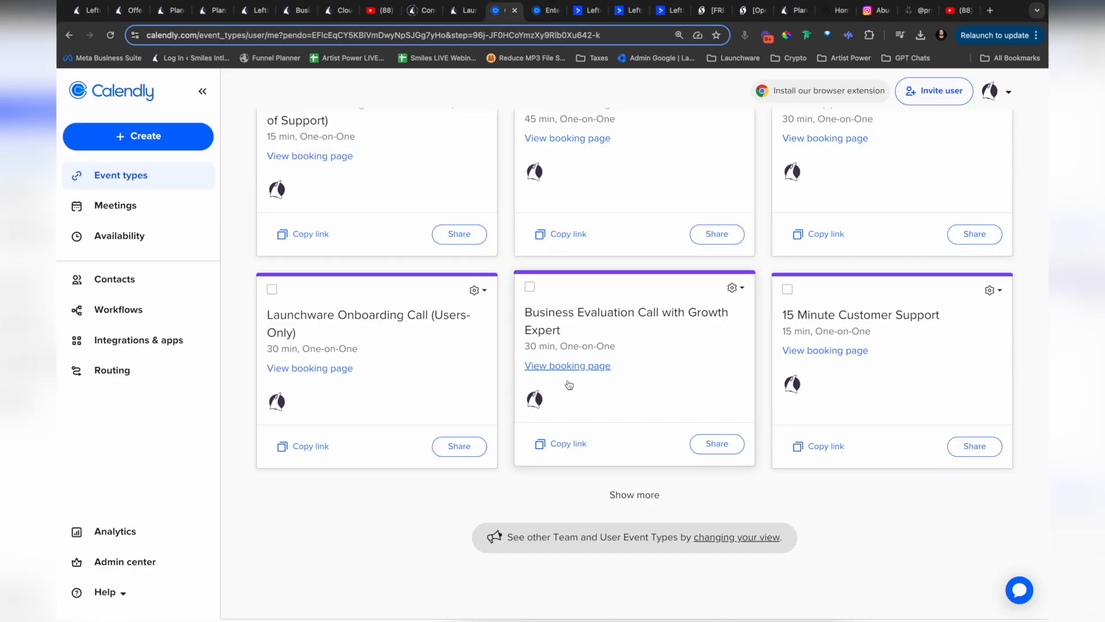
click(564, 444)
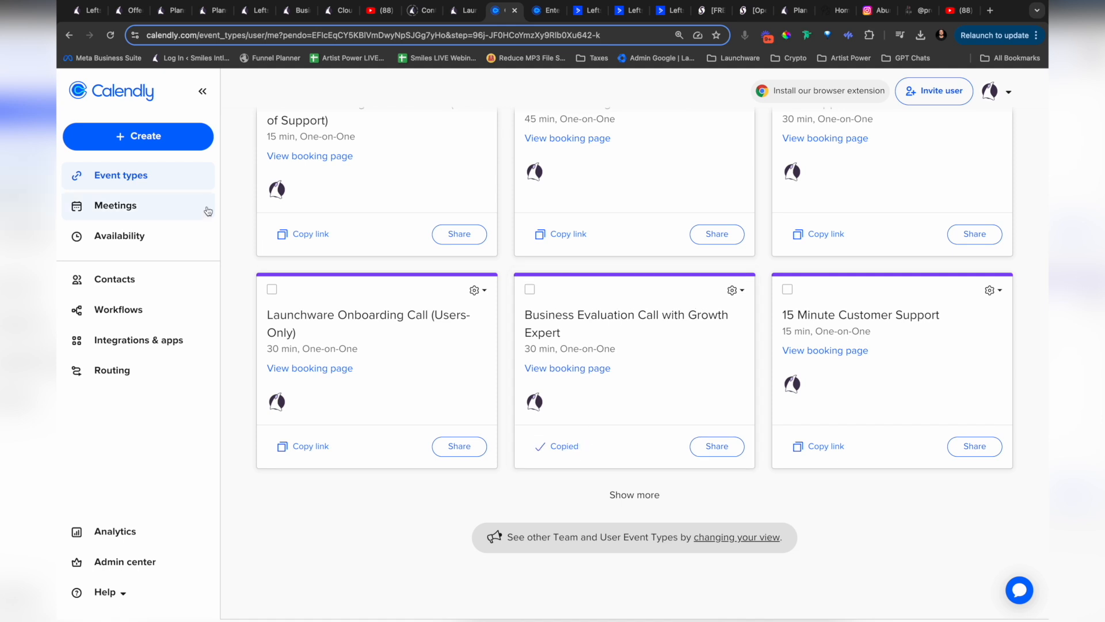
click(337, 11)
click(467, 491)
text(https://calendly.com/launchware/evaluation-call)
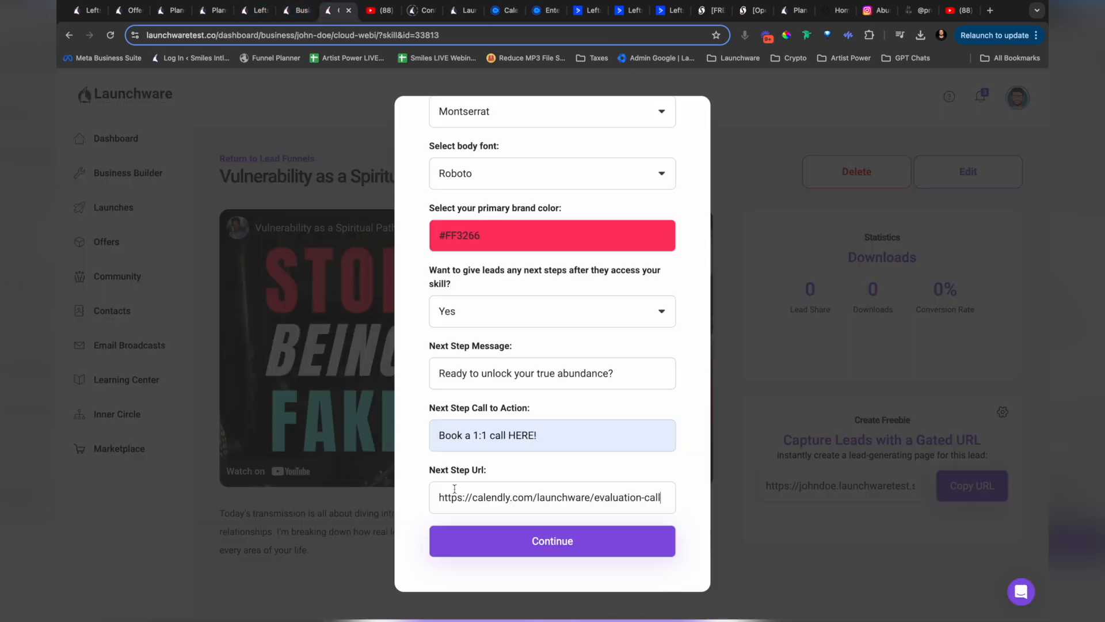
click(544, 545)
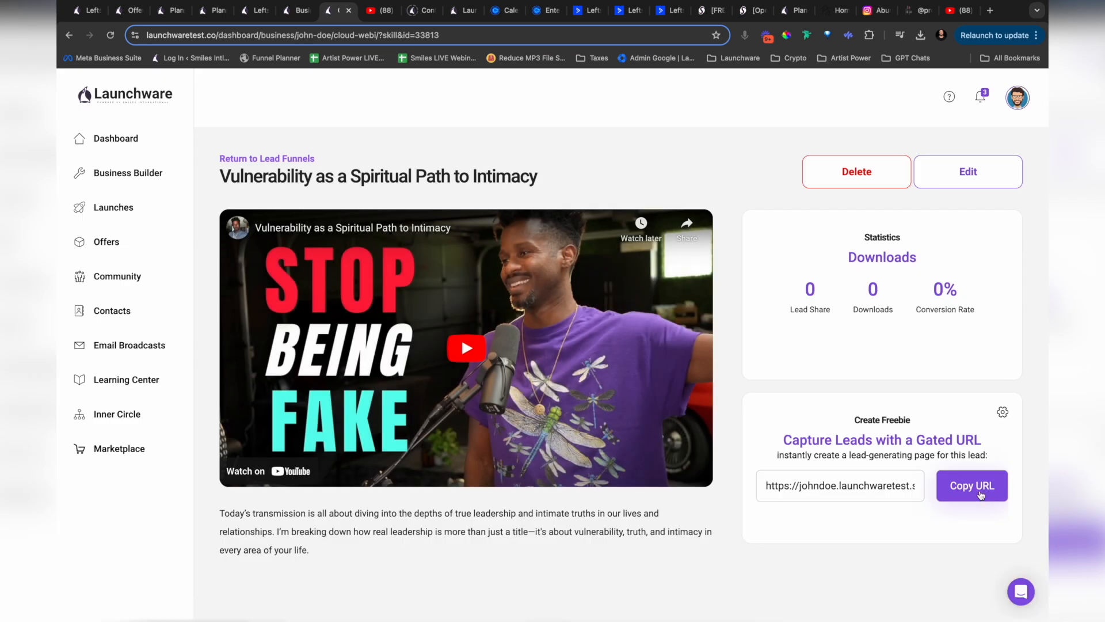
Step: Copy the lead funnel's gated URL and open it in a new browser tab to look over the branded freebie page
click(984, 493)
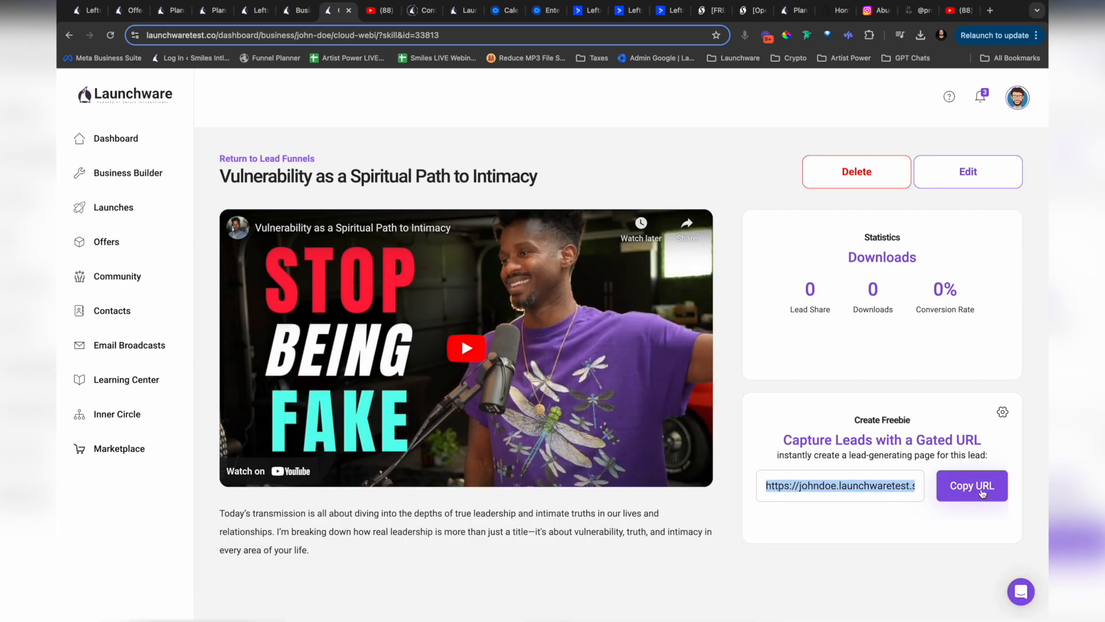
click(991, 11)
key(super+v)
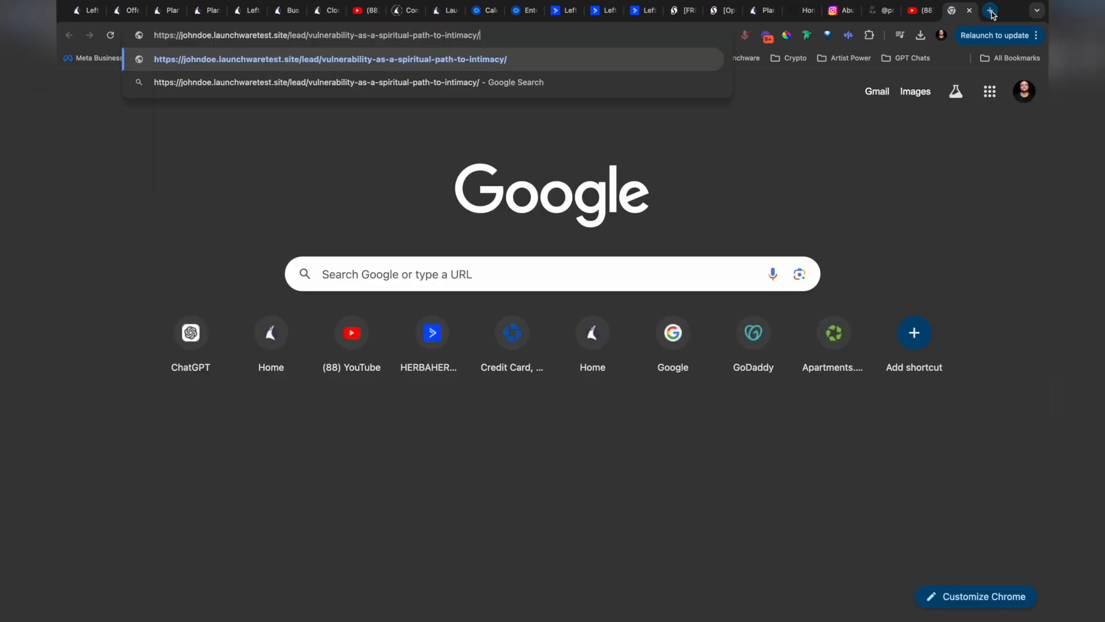
key(Return)
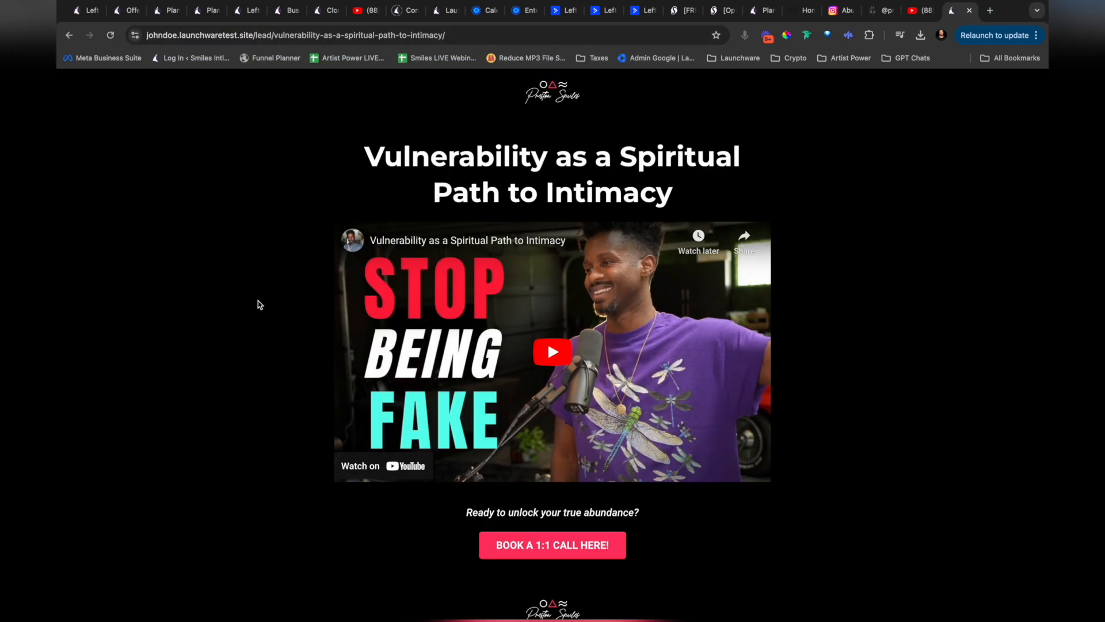
scroll(258, 300, down, 2)
scroll(258, 300, up, 2)
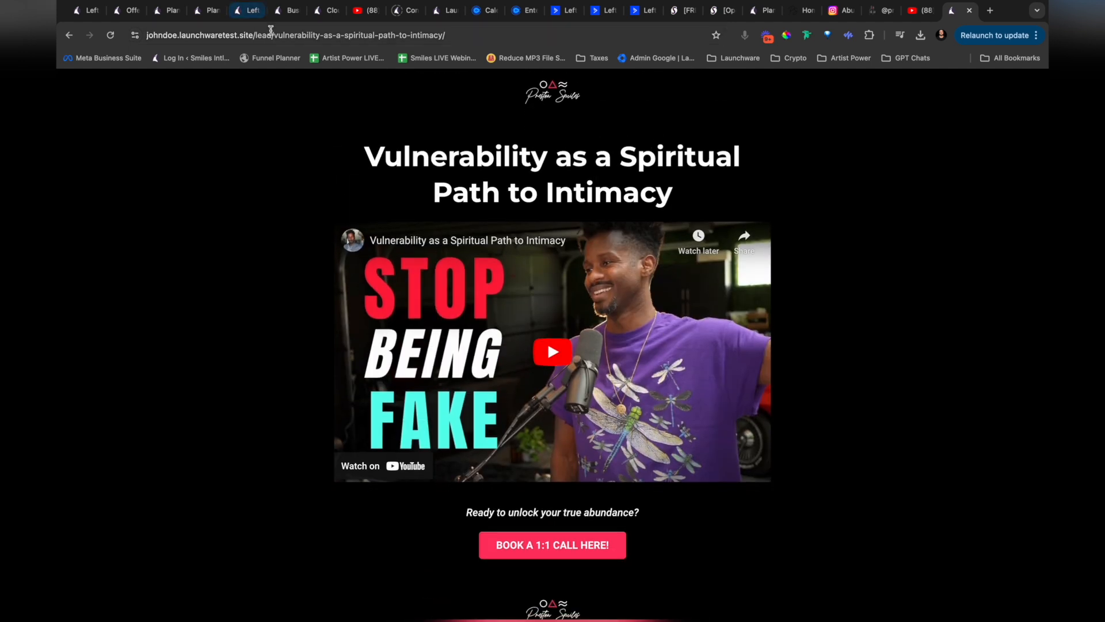
Step: Select the freebie page's address and add a social link with the headline "Free 7-Minute Transformation" in the Launchware social page builder
click(270, 36)
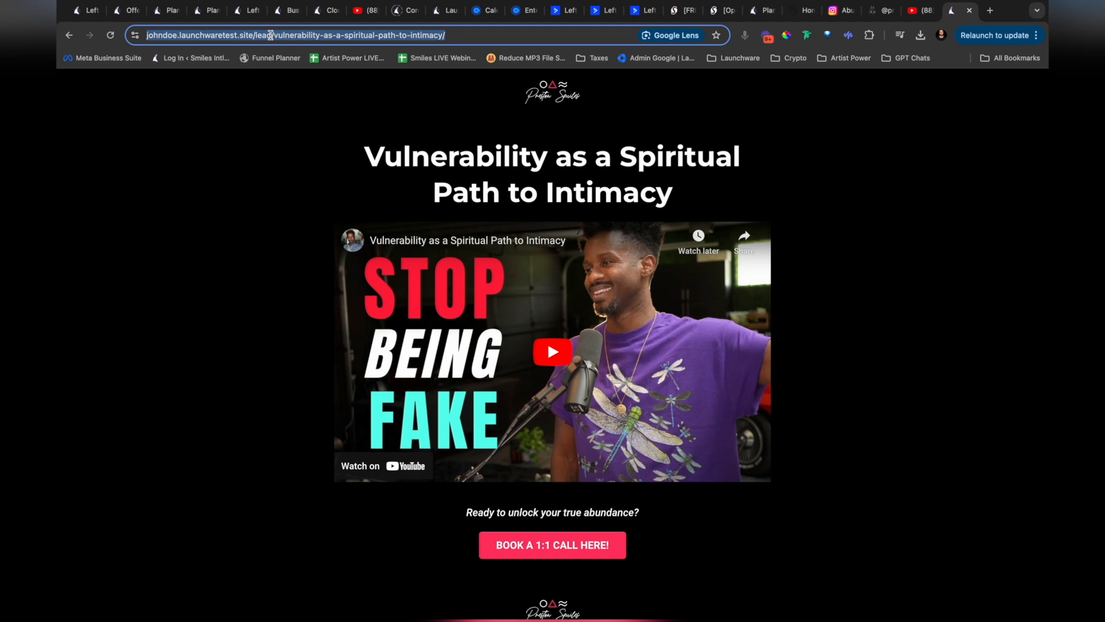
click(78, 13)
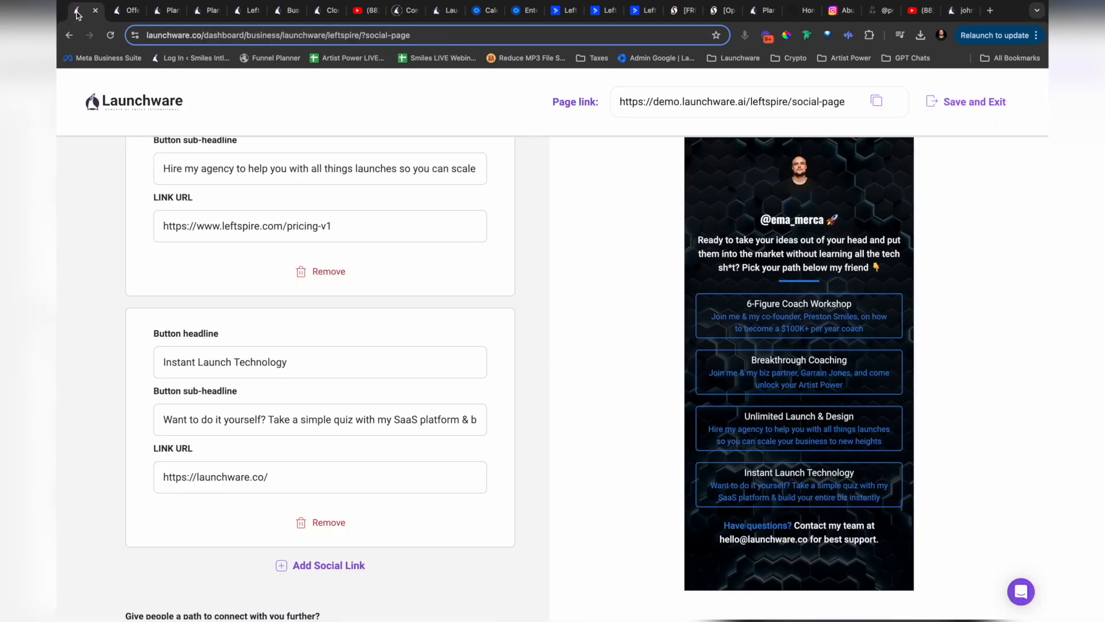
scroll(380, 434, down, 2)
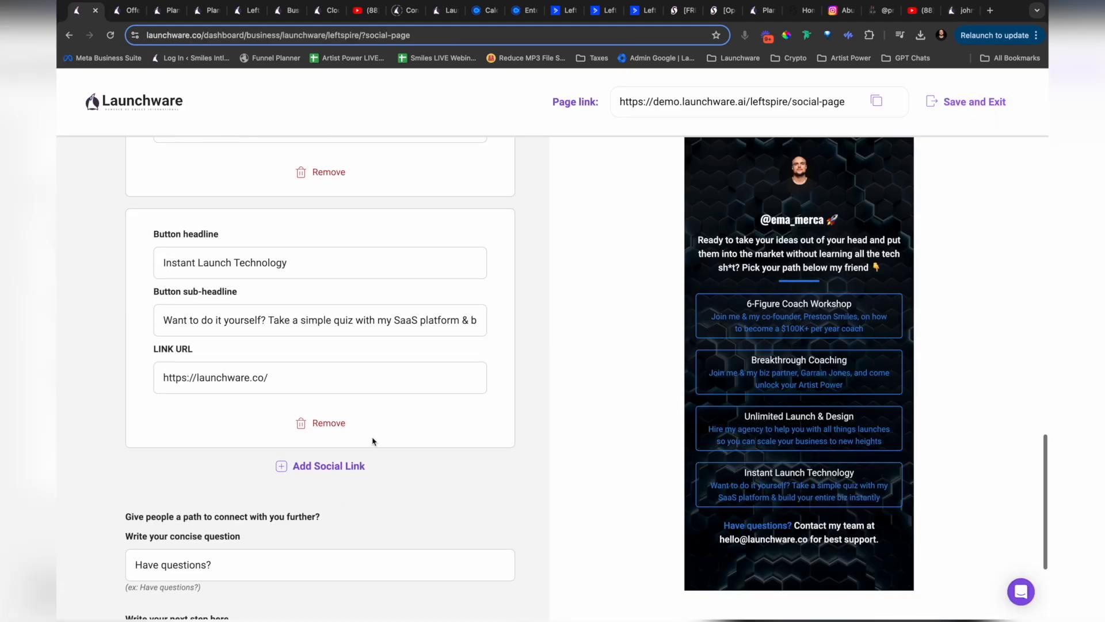
click(319, 468)
scroll(288, 403, down, 4)
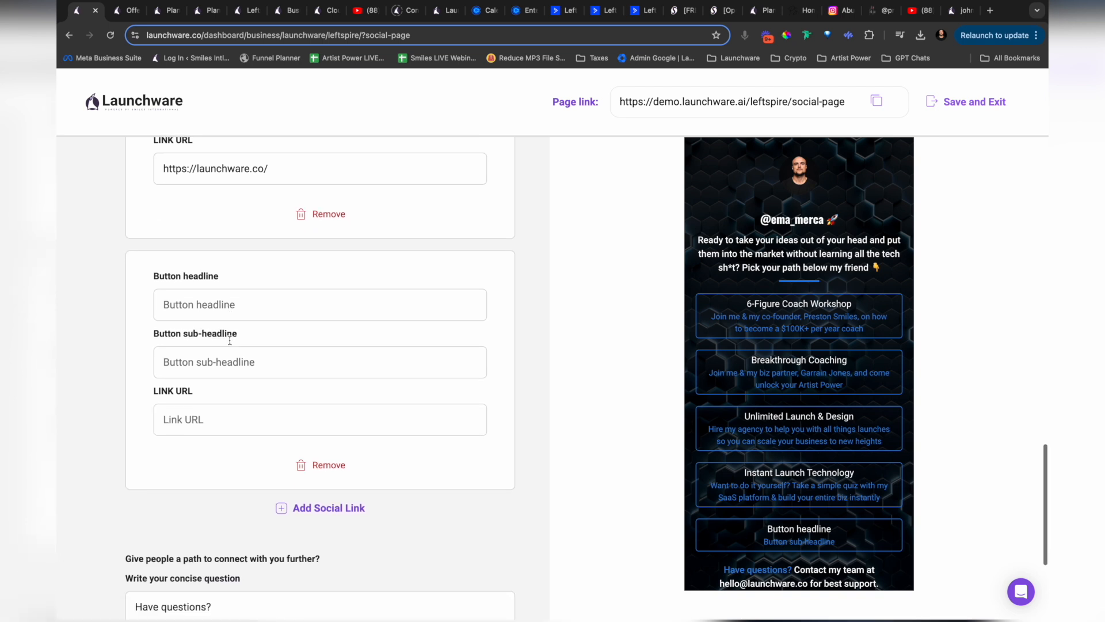
click(189, 300)
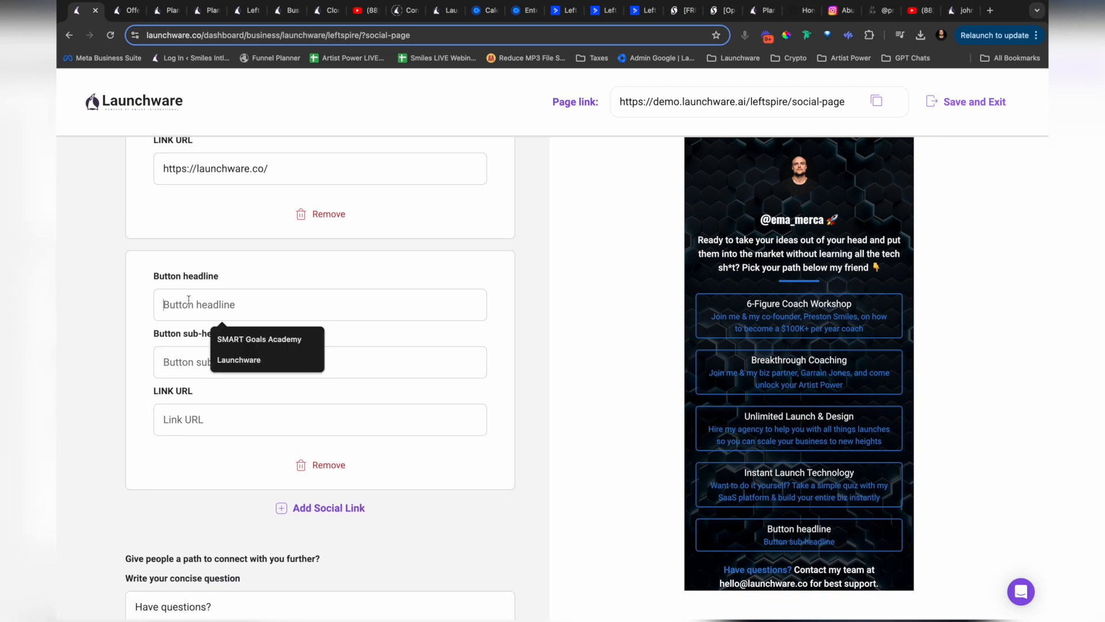
text(Fr)
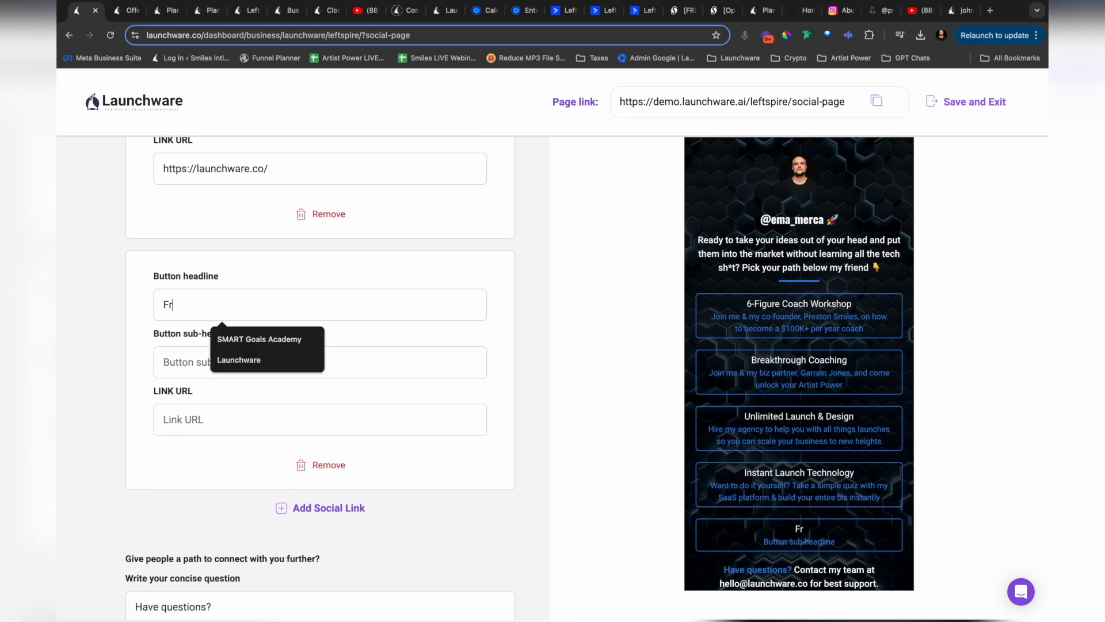
text(ee 7-Minute Transformation)
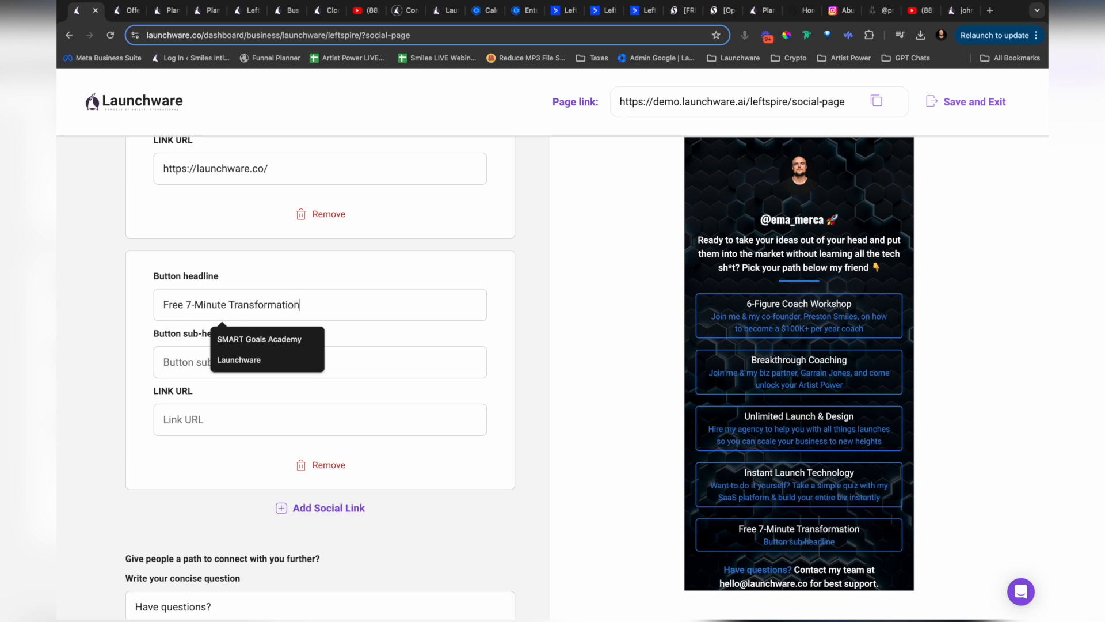
Step: Enter "Watch this short training if you want to unlock your true abundance" as the new social link's sub-headline
key(Tab)
text(Watch this)
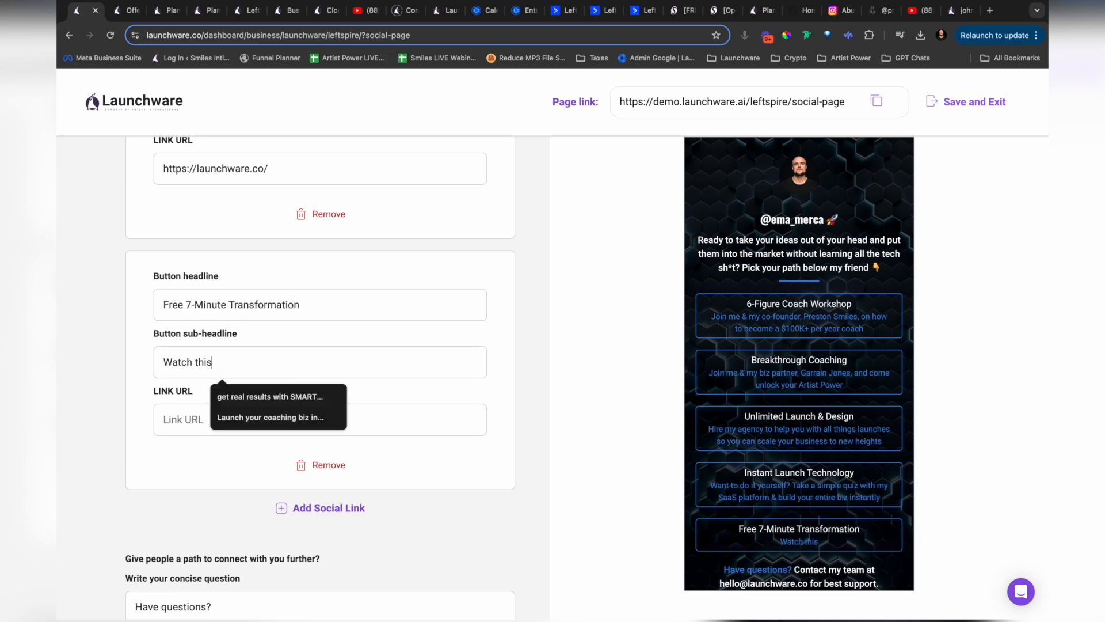
text( short training if you want to unl)
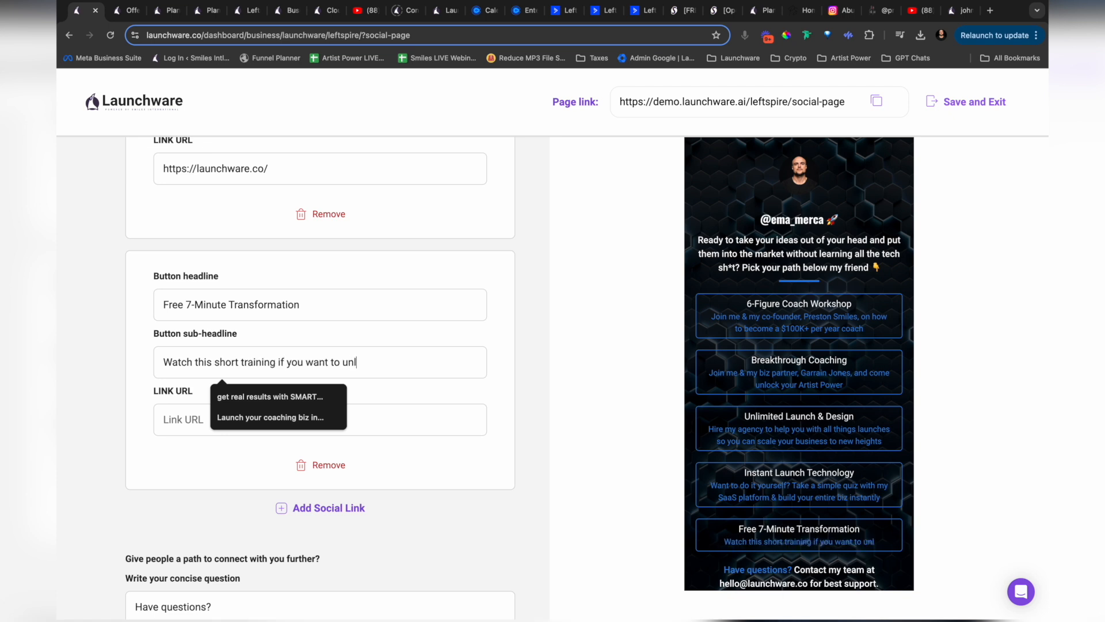
text(ock your true abundance)
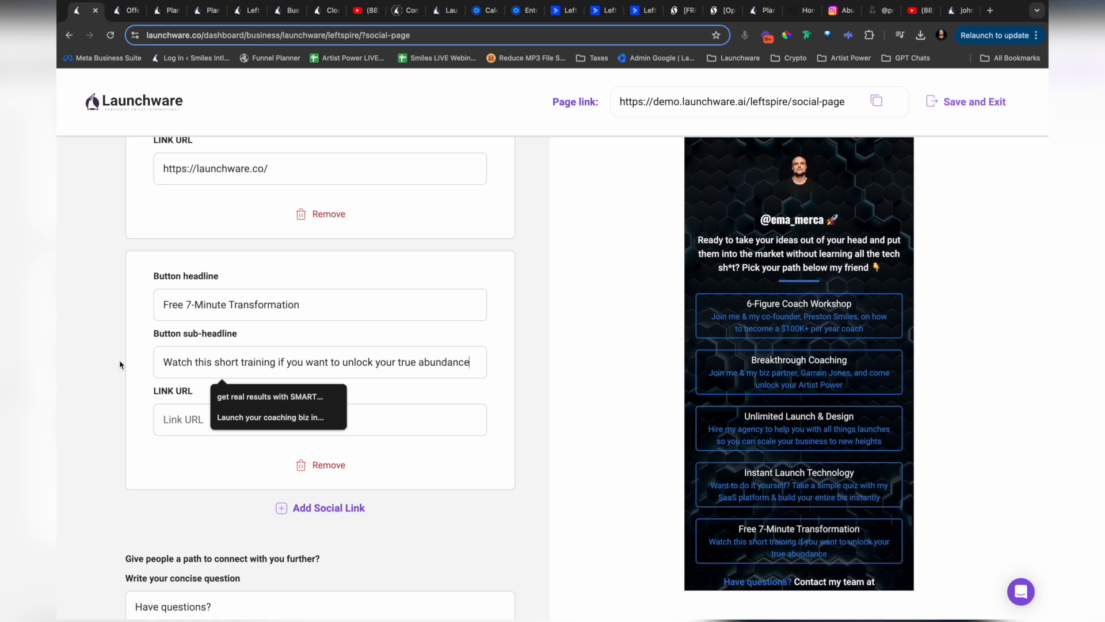
Step: Paste the freebie page's address as the new social link's URL and save the social page with a preview
click(130, 399)
click(184, 421)
key(ctrl+v)
click(145, 428)
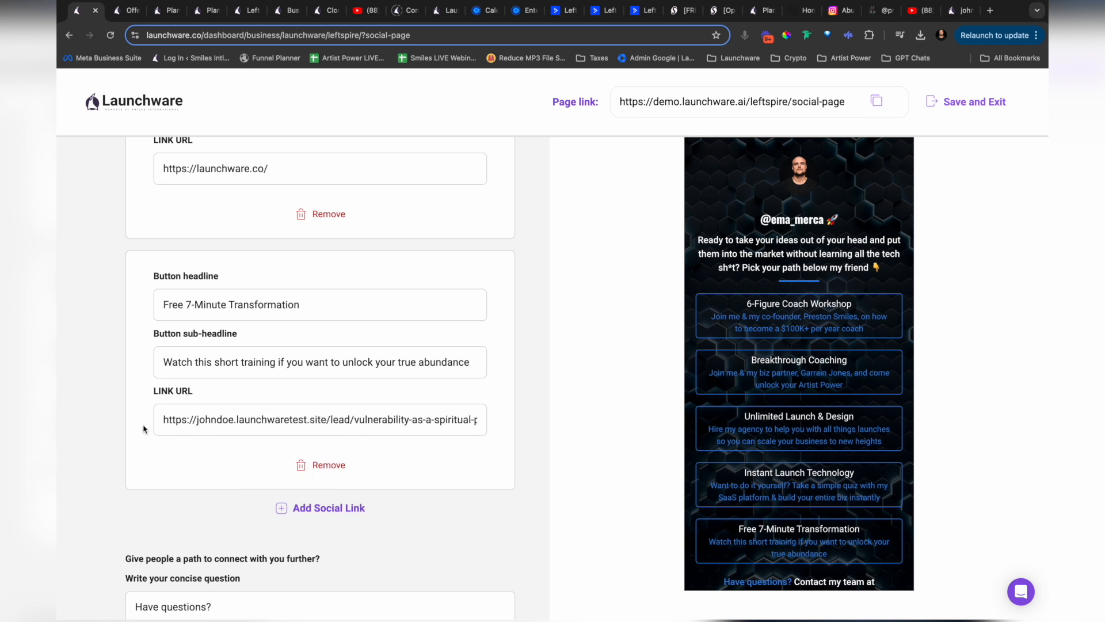
scroll(585, 360, down, 5)
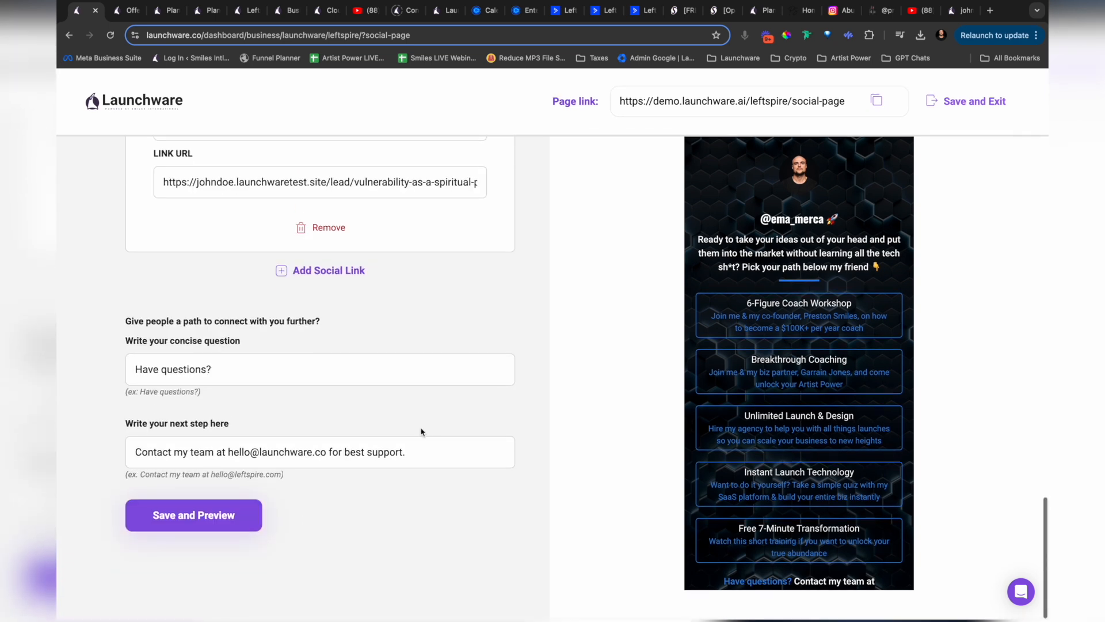
click(221, 517)
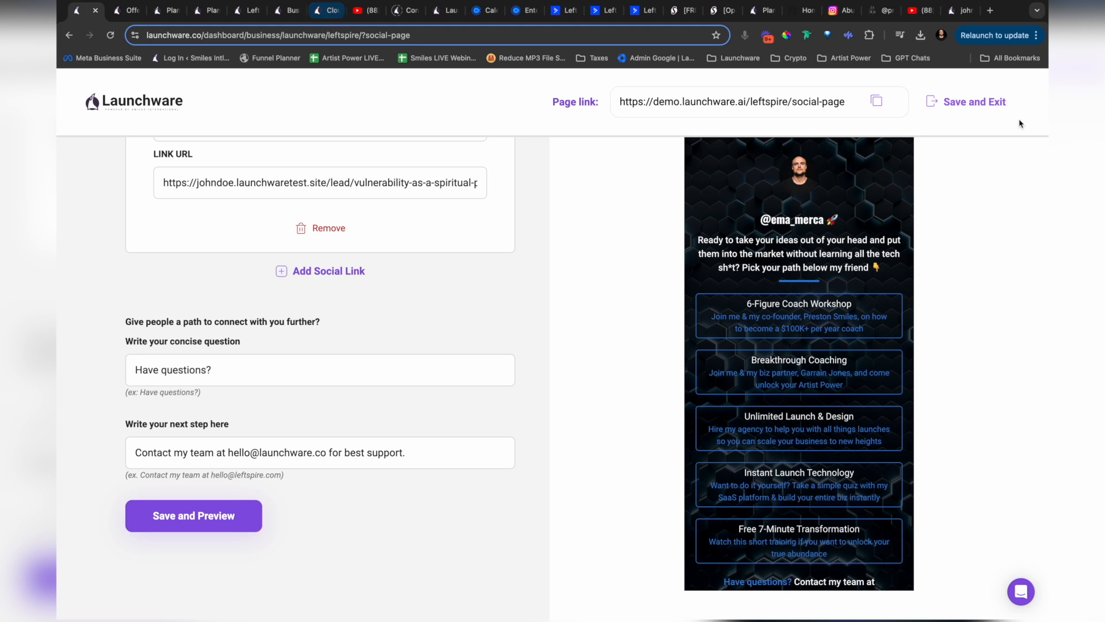
Step: Test the freebie page's call booking link, then close the Calendly page it opens
click(958, 11)
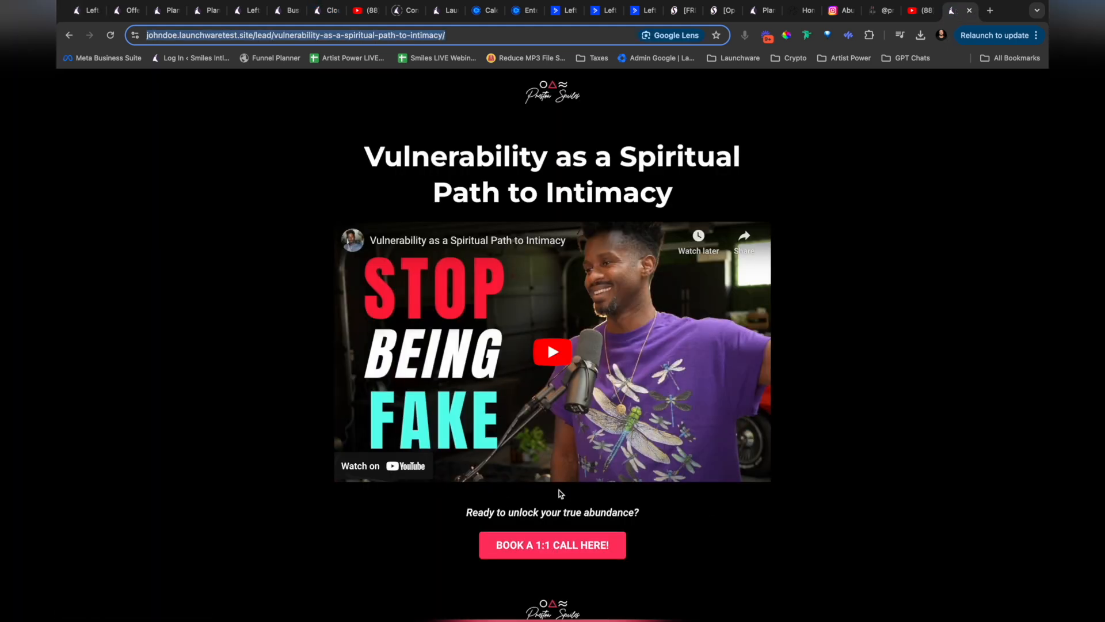
click(553, 549)
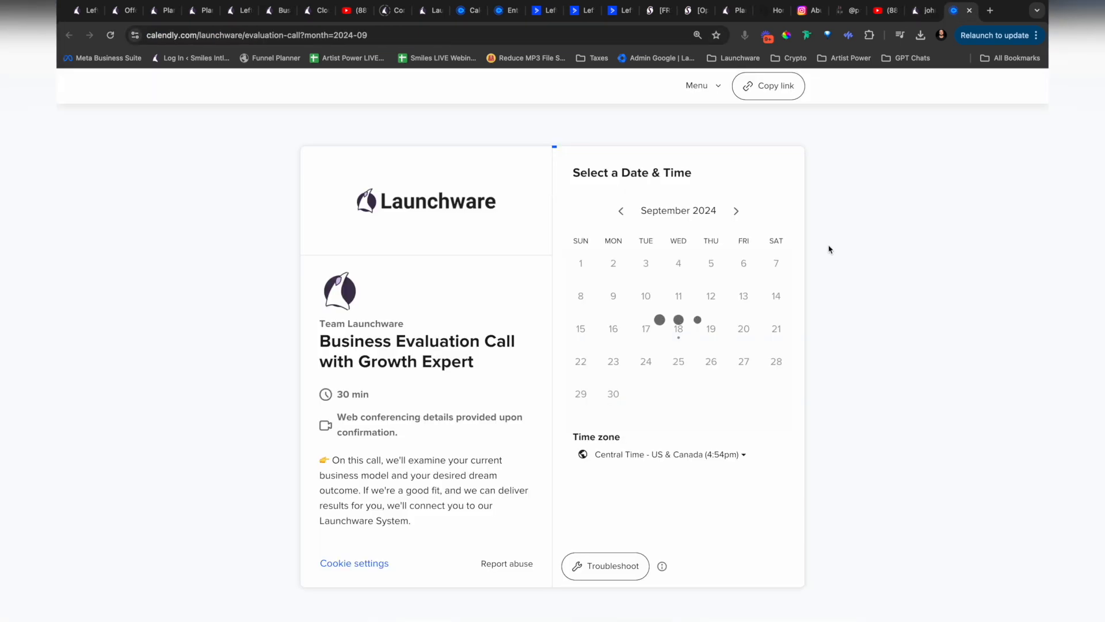
click(970, 11)
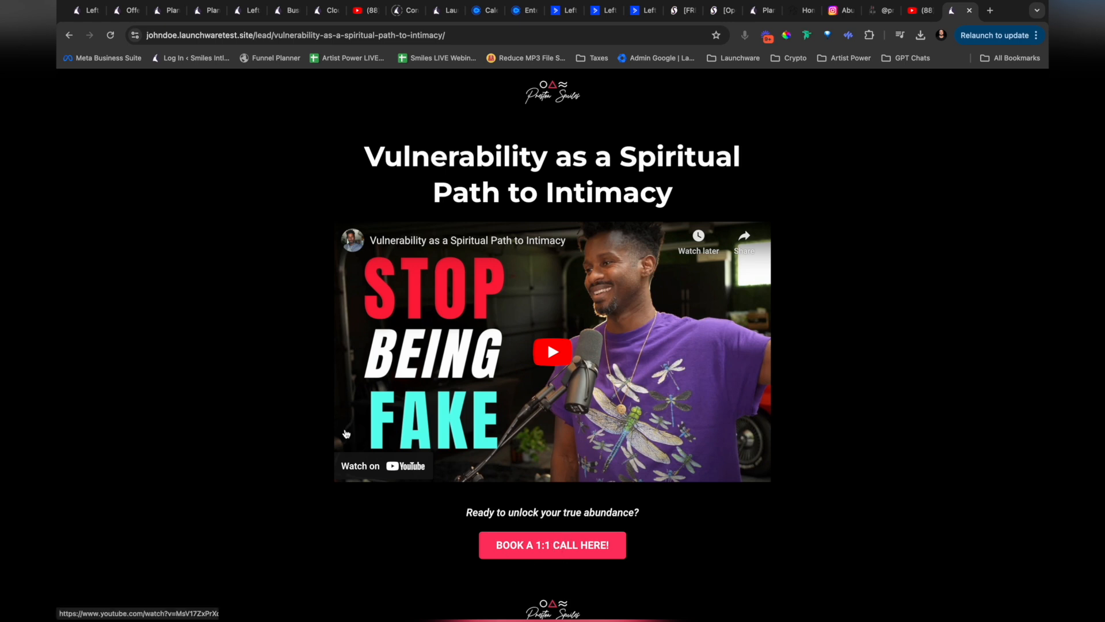
Step: Revisit the SaaS Academy Launch Edition offer links, the freebie page and the social page builder
click(127, 13)
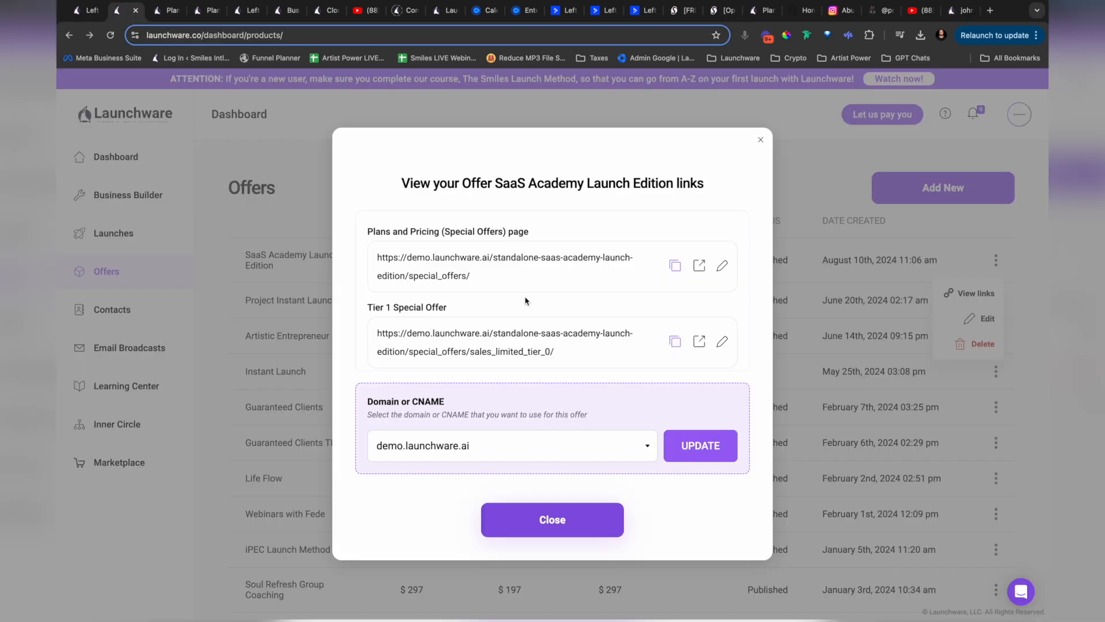
click(961, 11)
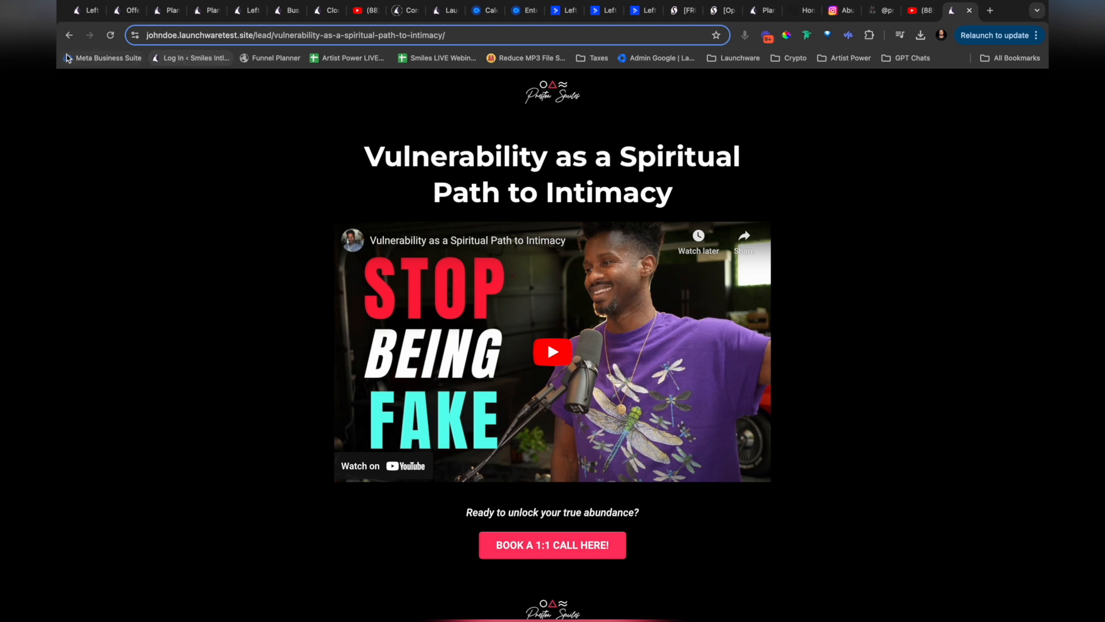
click(85, 13)
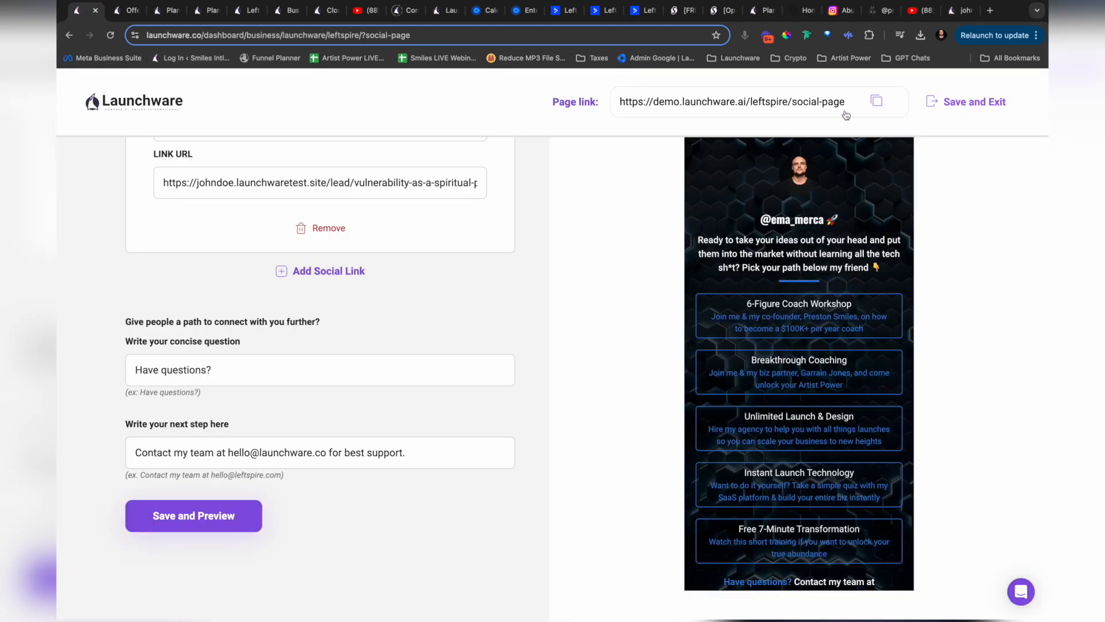
Step: Open All My Links from the prestonsmiles Instagram profile and inspect that social page in the iPhone 14 Pro Max view
click(837, 13)
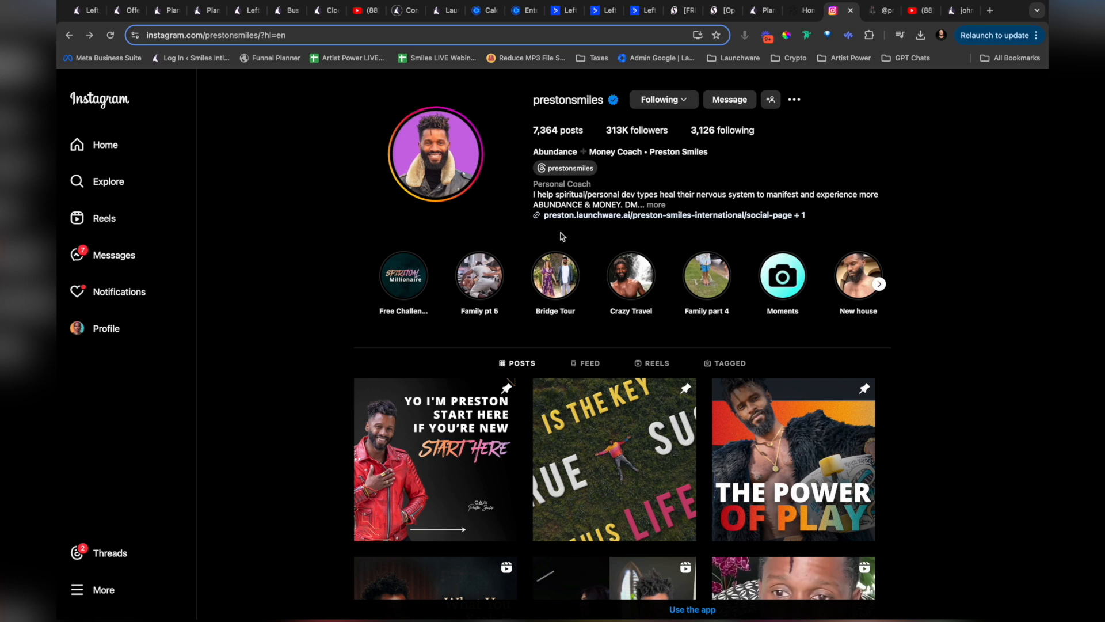
click(556, 216)
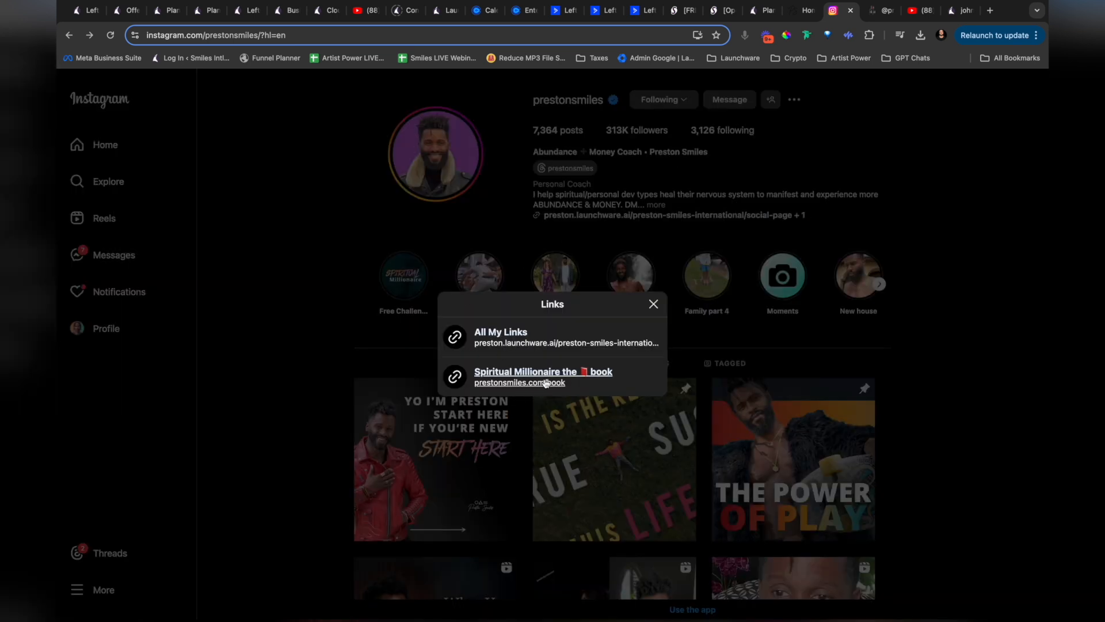
click(501, 333)
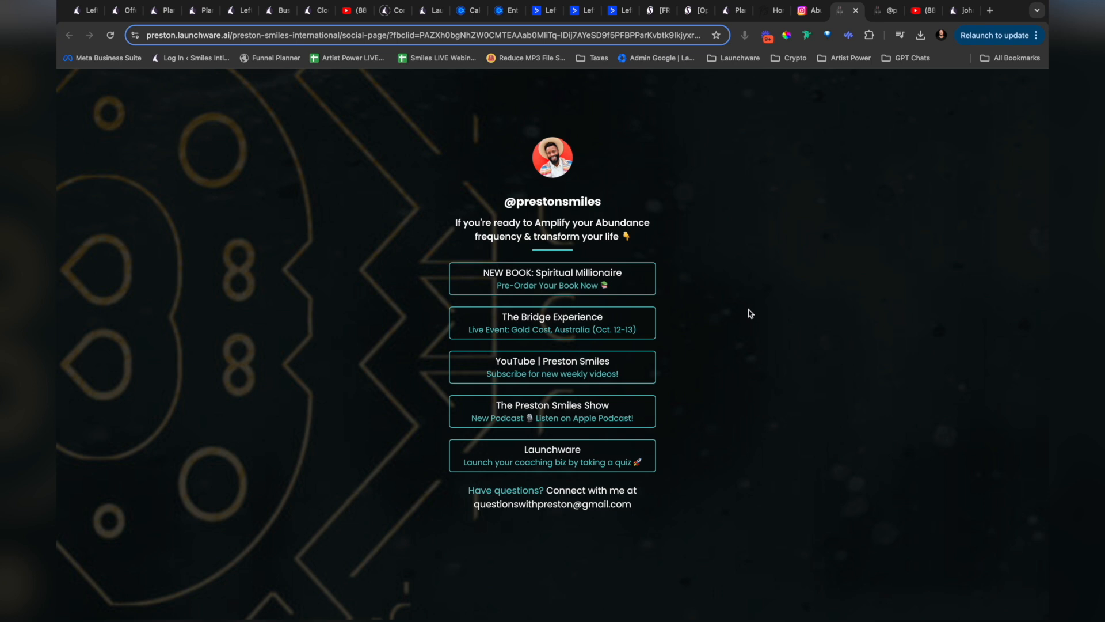
right_click(740, 243)
click(754, 348)
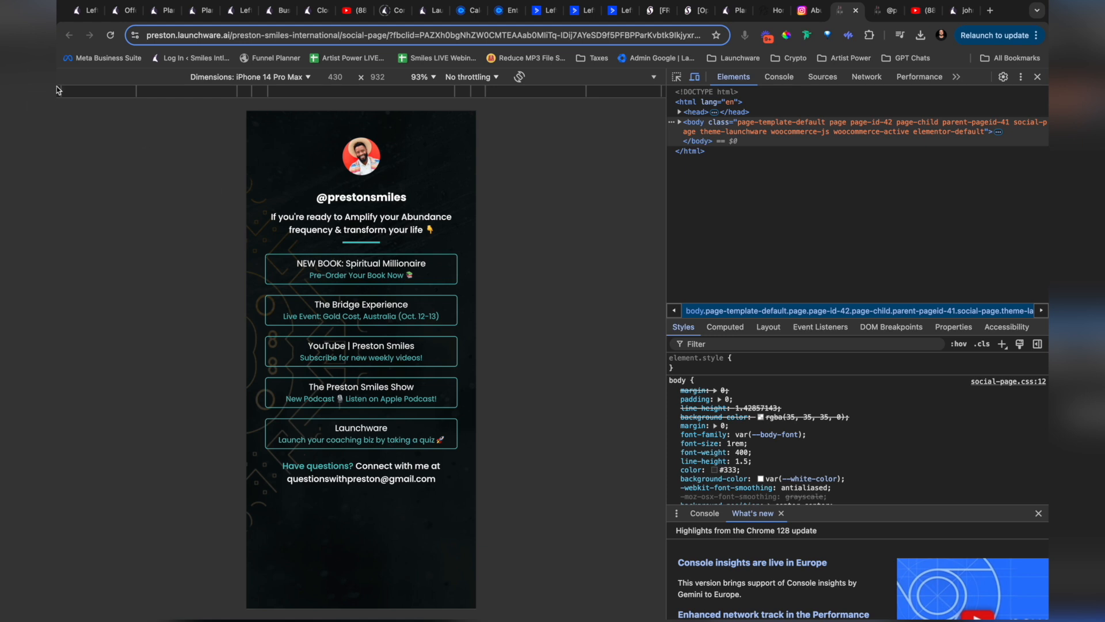
Step: Return to Launchware's offers, close the SaaS Academy Launch Edition links dialog and open the support chat
click(117, 11)
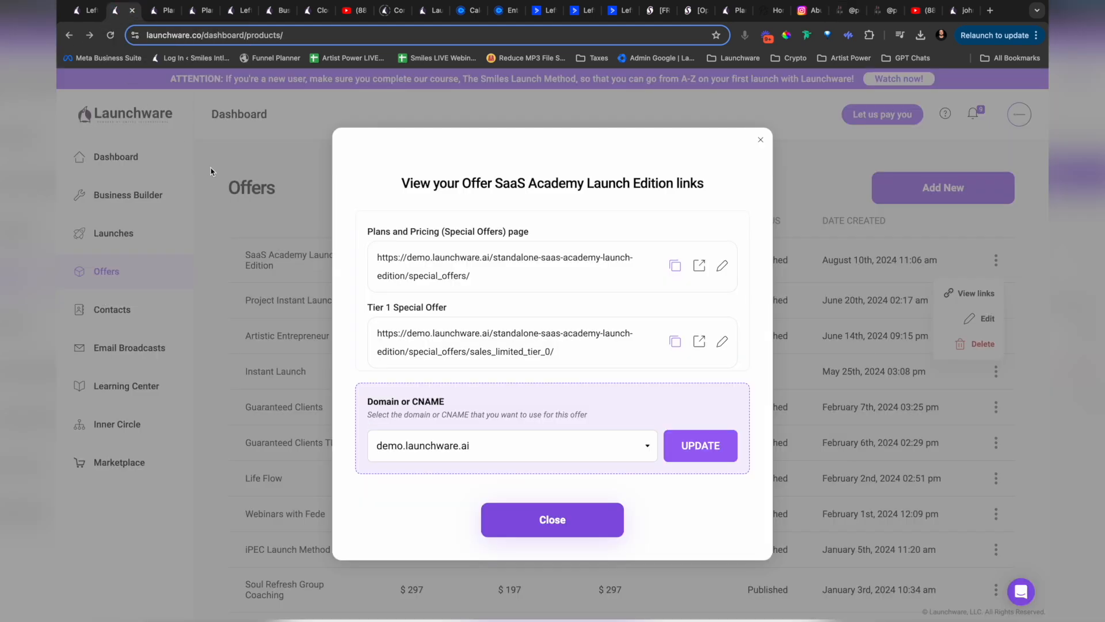
click(761, 140)
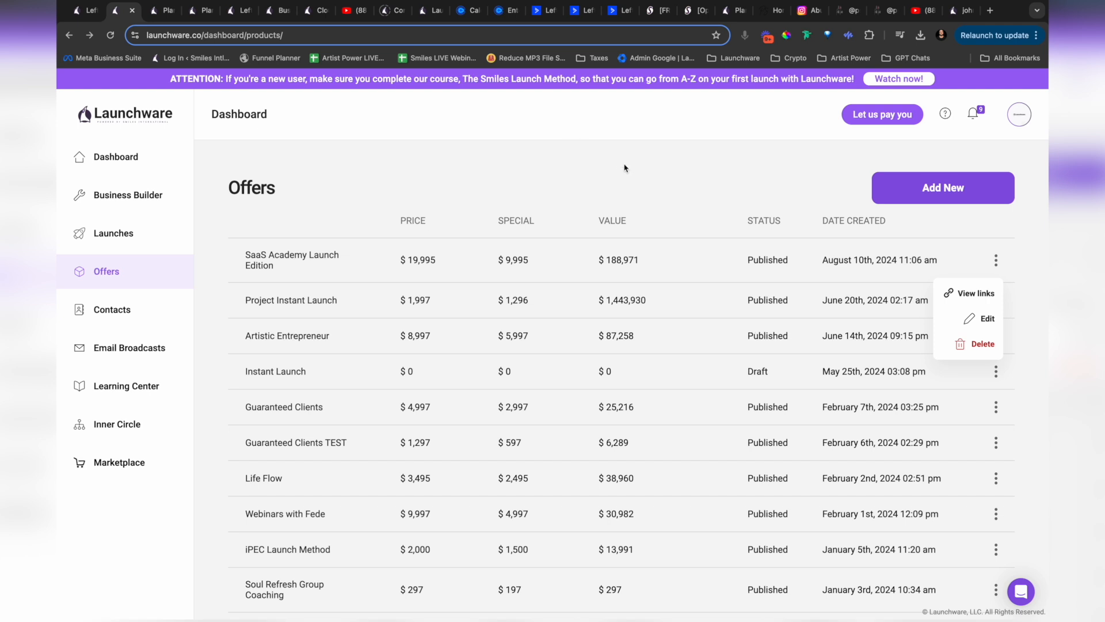
click(1021, 591)
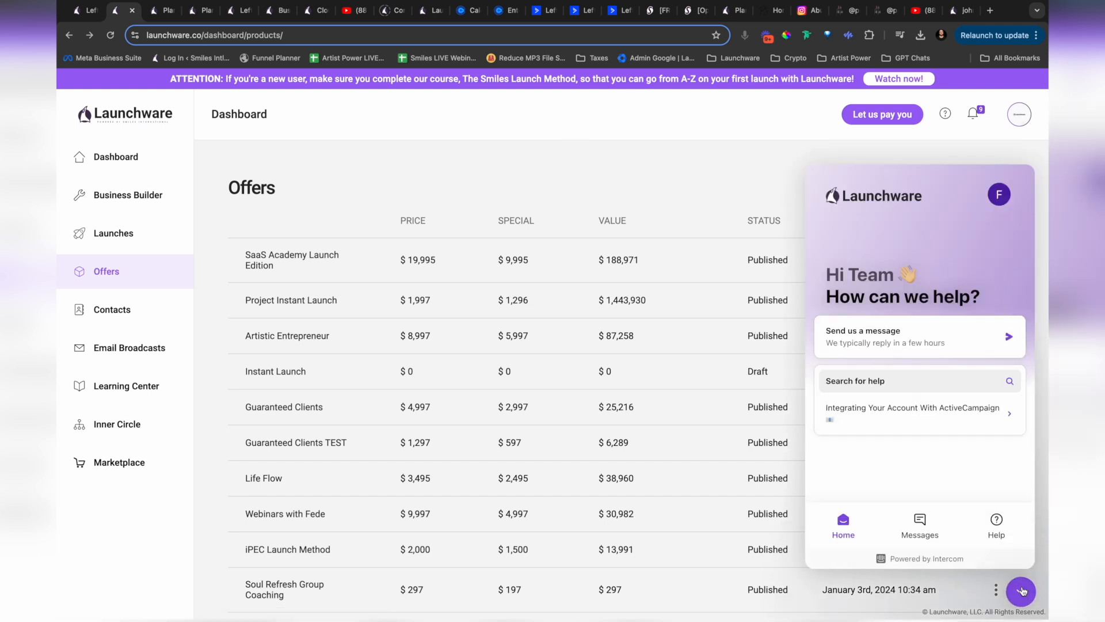